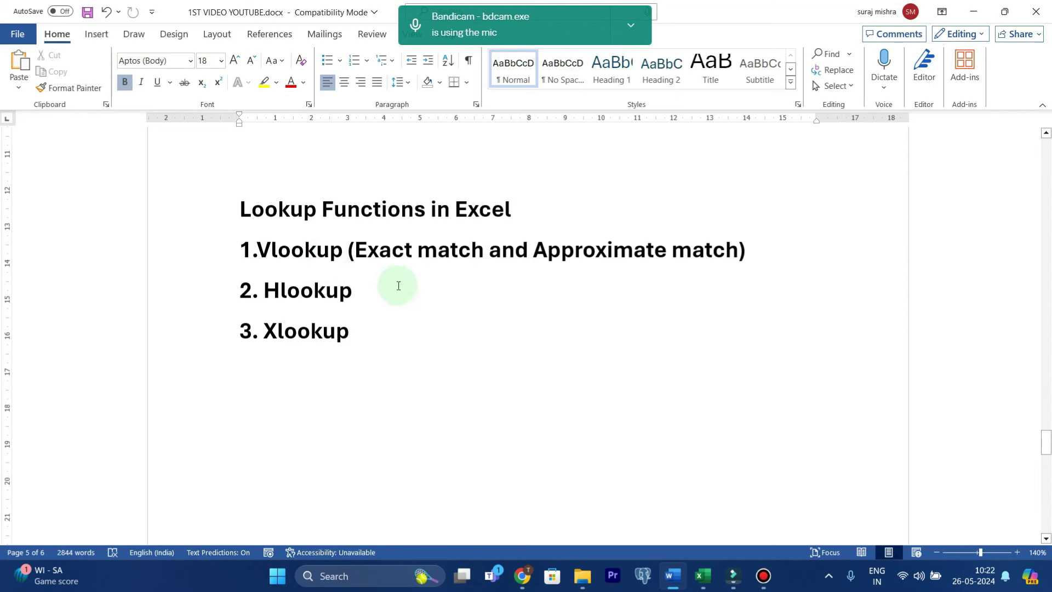
Review the list of Excel lookup functions, including the exact and approximate match variants of Vlookup
mouse_move(391, 163)
mouse_down()
mouse_move(234, 208)
mouse_move(446, 202)
mouse_up()
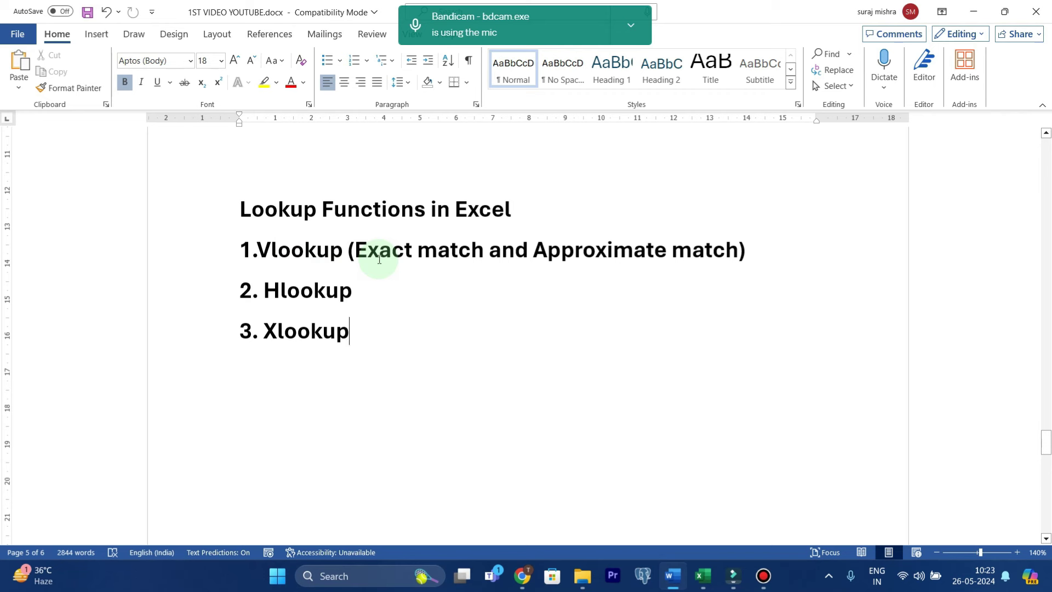
click(344, 258)
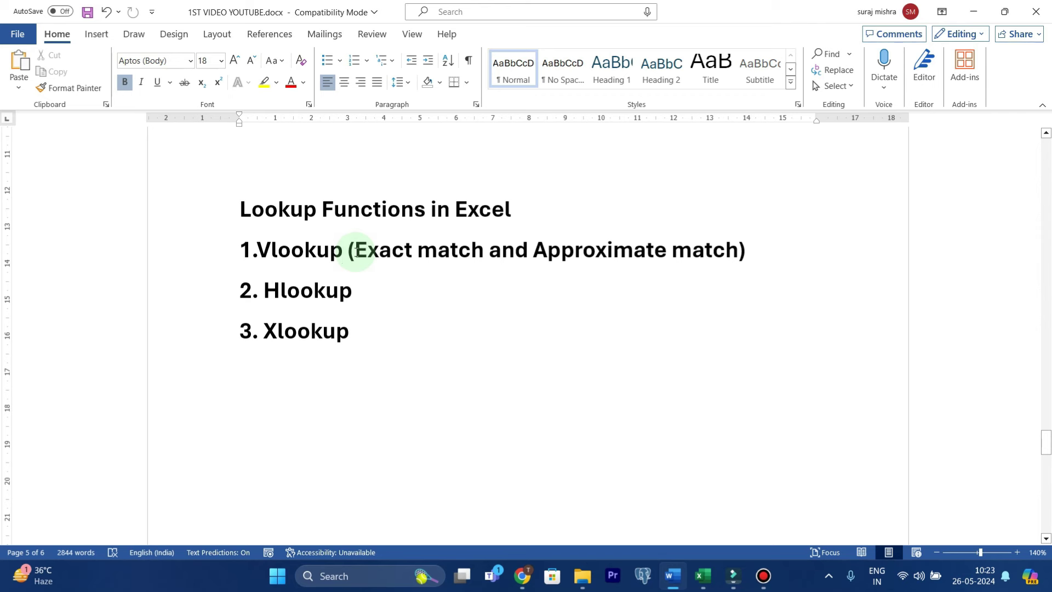
drag(357, 253, 486, 249)
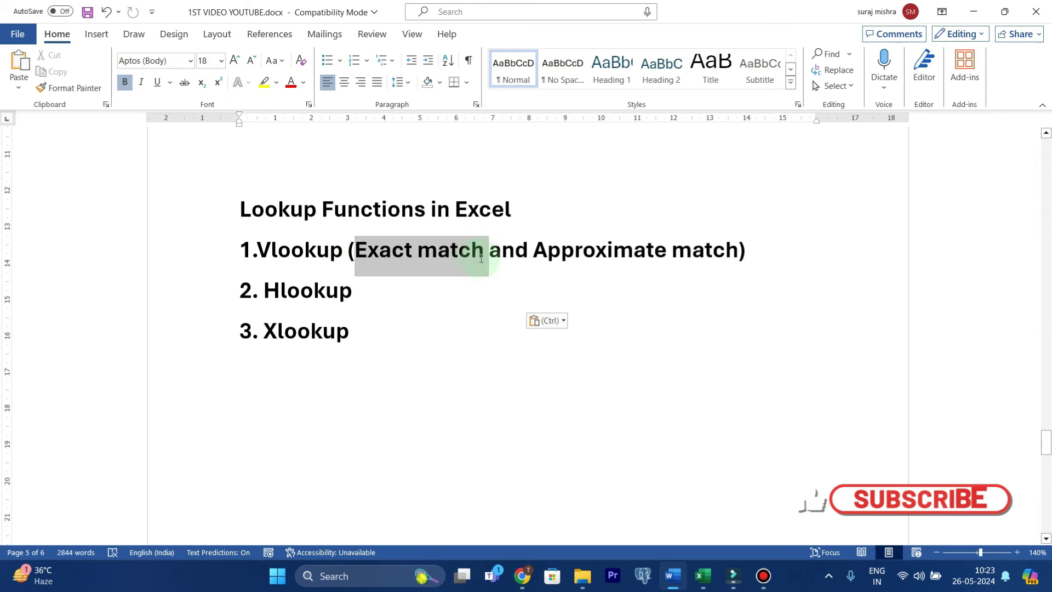
click(356, 255)
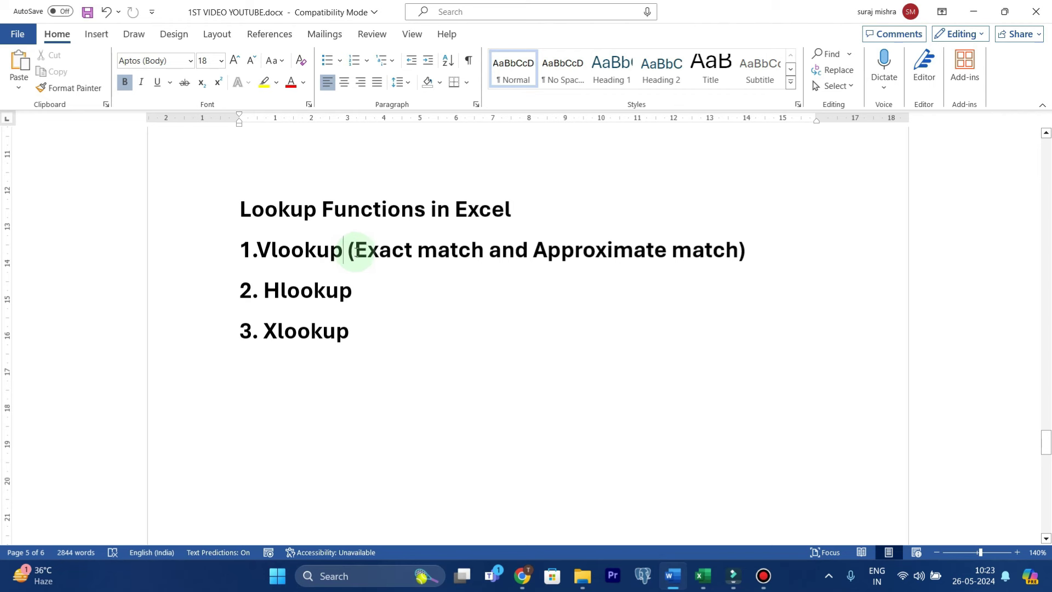
drag(356, 251, 716, 277)
click(674, 303)
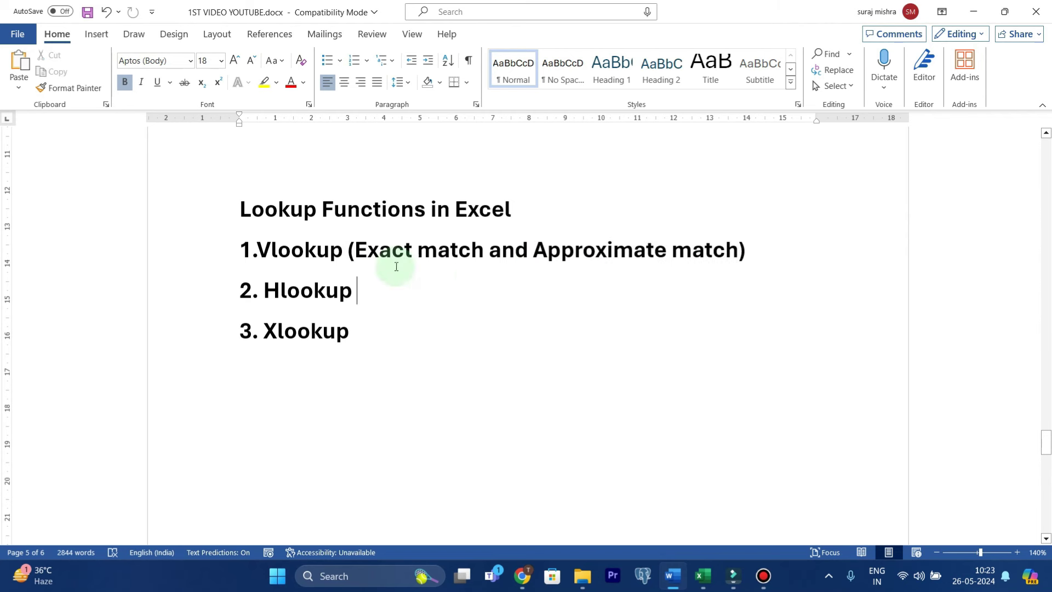
drag(258, 249, 456, 250)
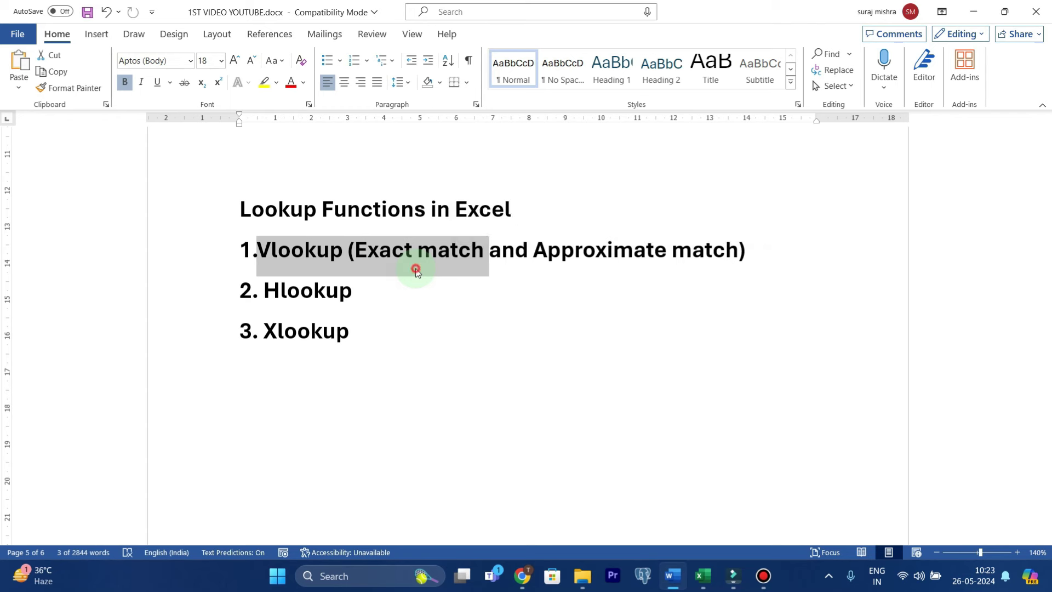
click(415, 268)
Read the highlighted definition of Vlookup on the document's following page
scroll(416, 269, down, 2)
scroll(416, 268, down, 6)
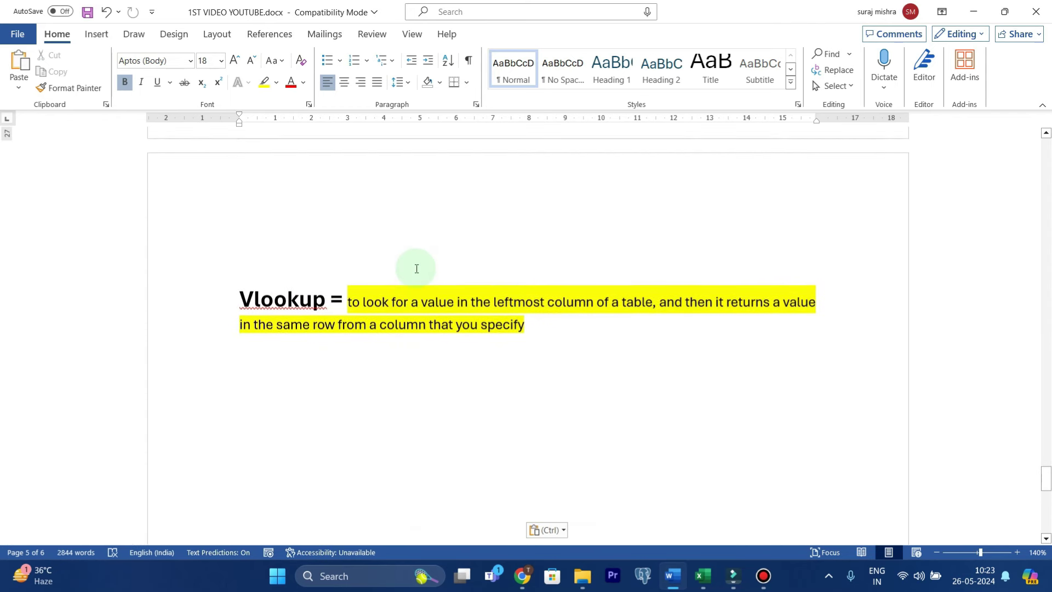
scroll(416, 269, down, 1)
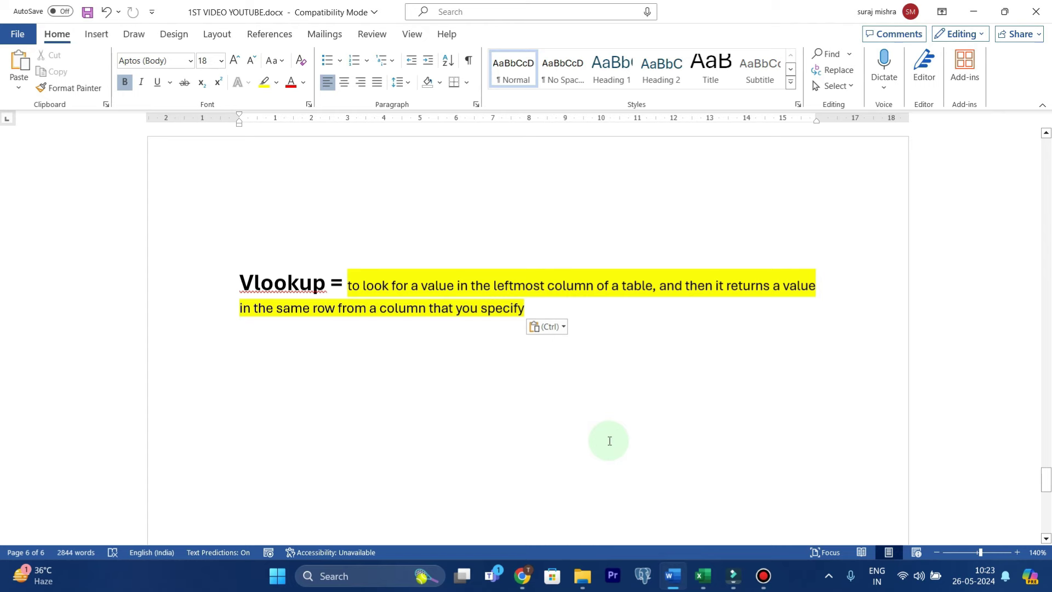
Switch to the Excel workbook 04-01-vlookup-exact-match.xlsx and look through the Parts Catalogue sheet before returning to the VLOOKUP (Exact) sheet
mouse_move(709, 566)
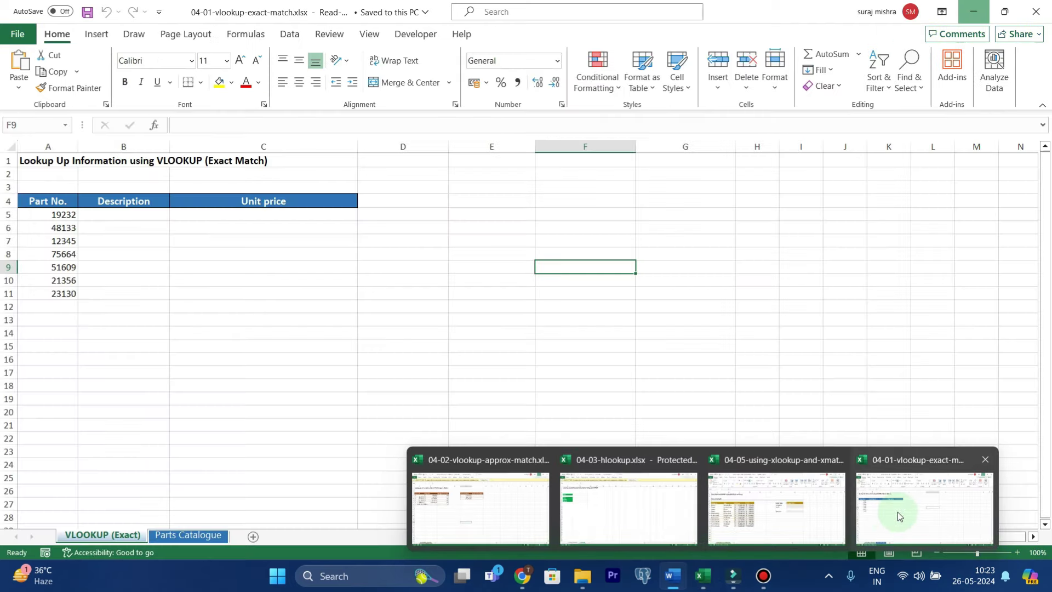
click(881, 505)
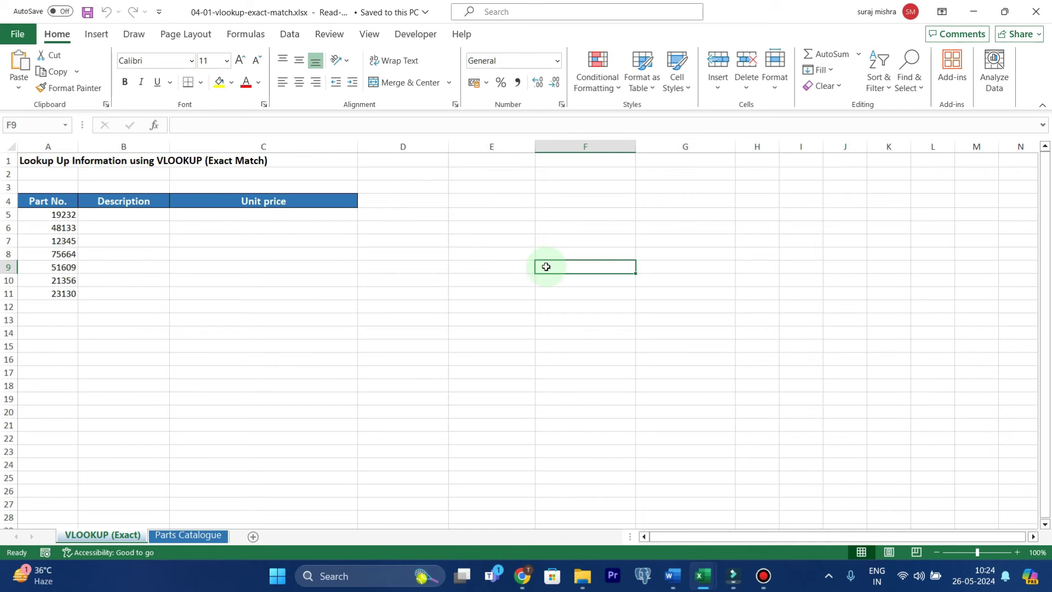
click(191, 535)
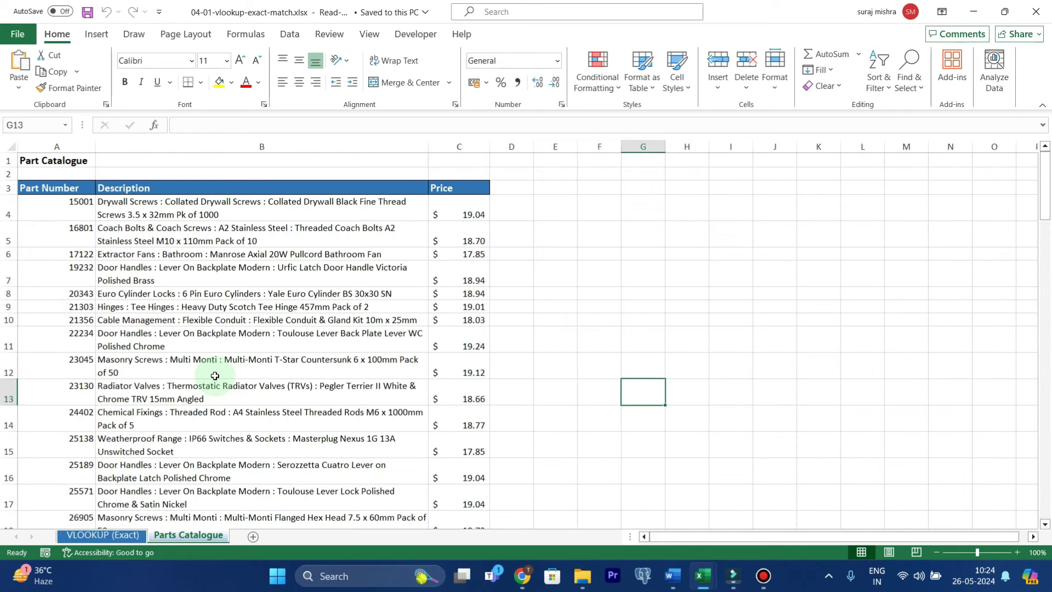
scroll(215, 376, down, 10)
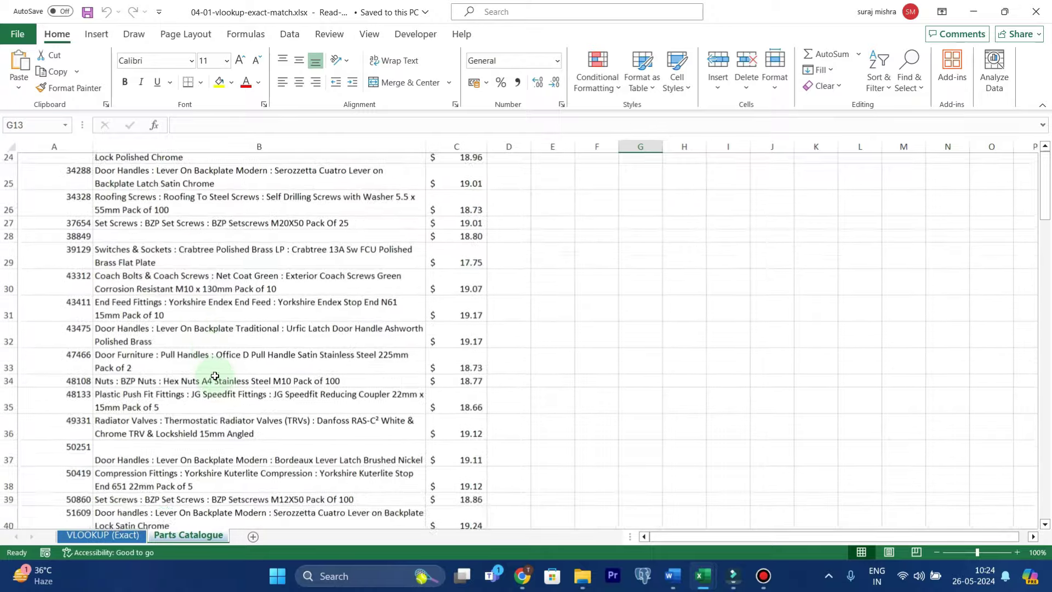
scroll(215, 376, down, 13)
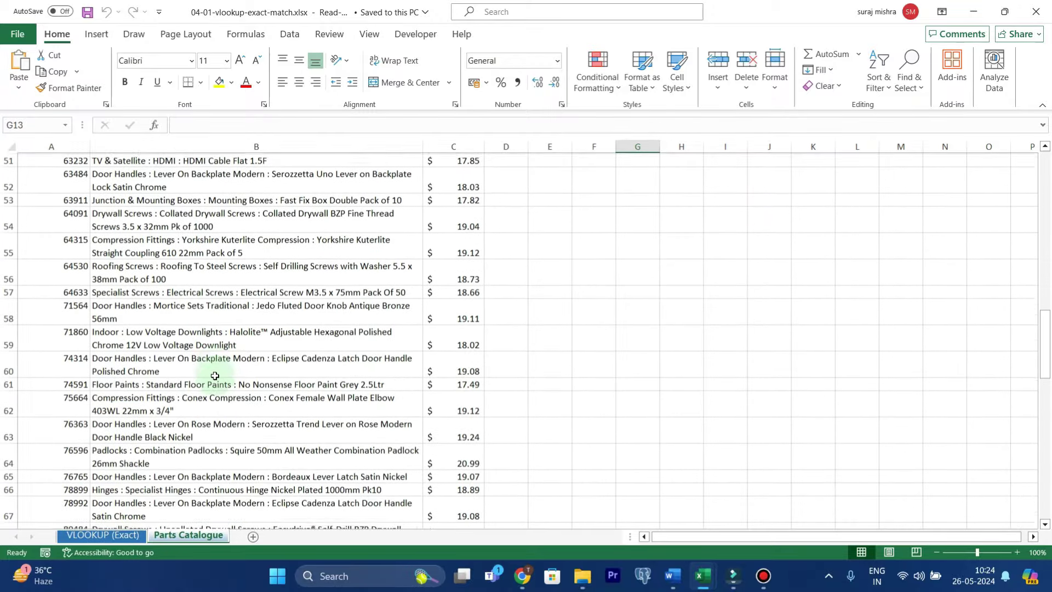
scroll(214, 376, down, 6)
scroll(213, 378, up, 20)
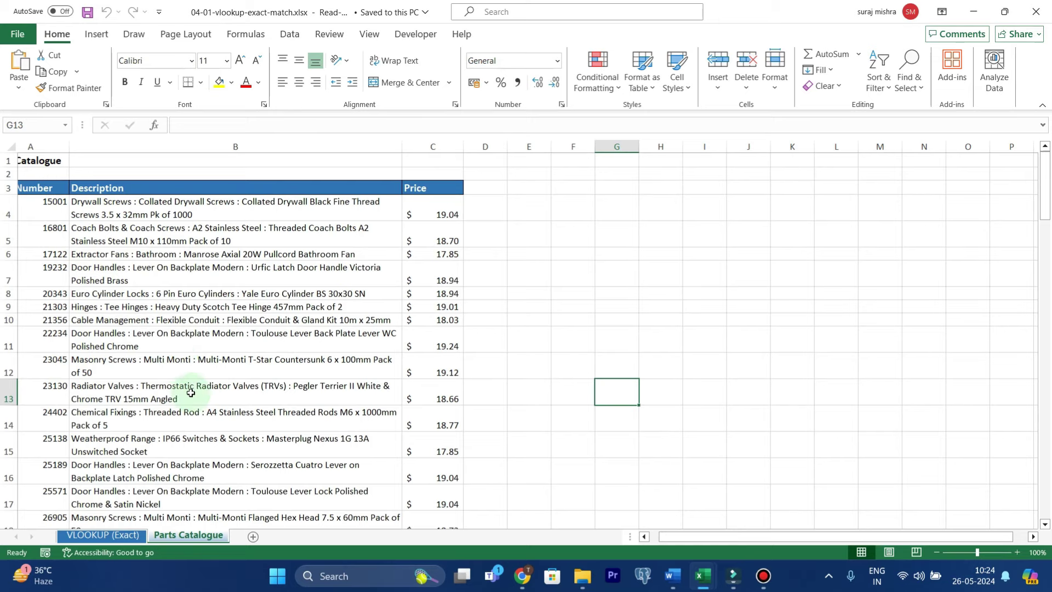
scroll(189, 394, left, 1)
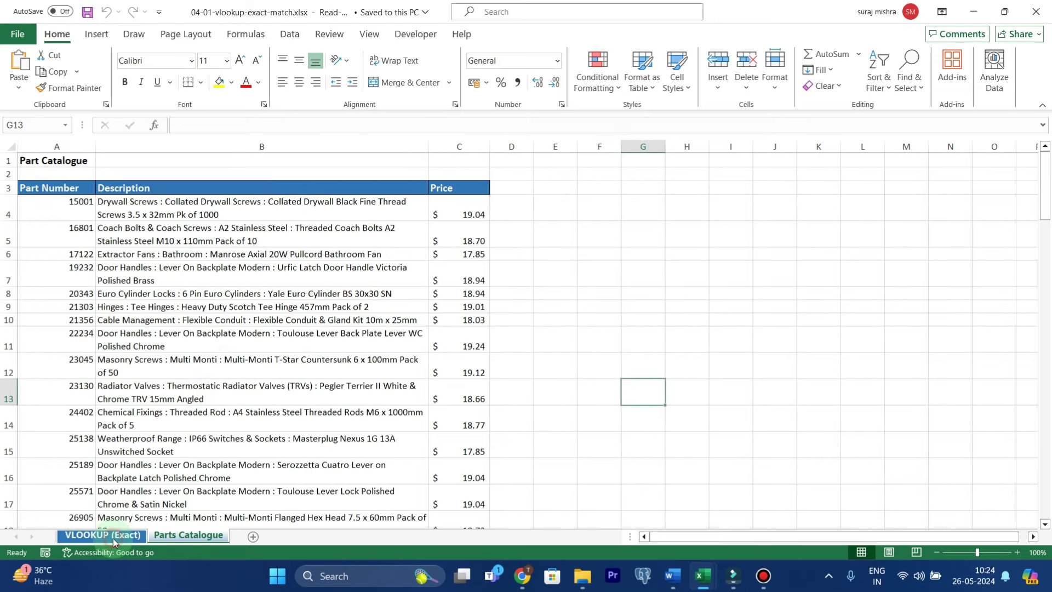
click(112, 535)
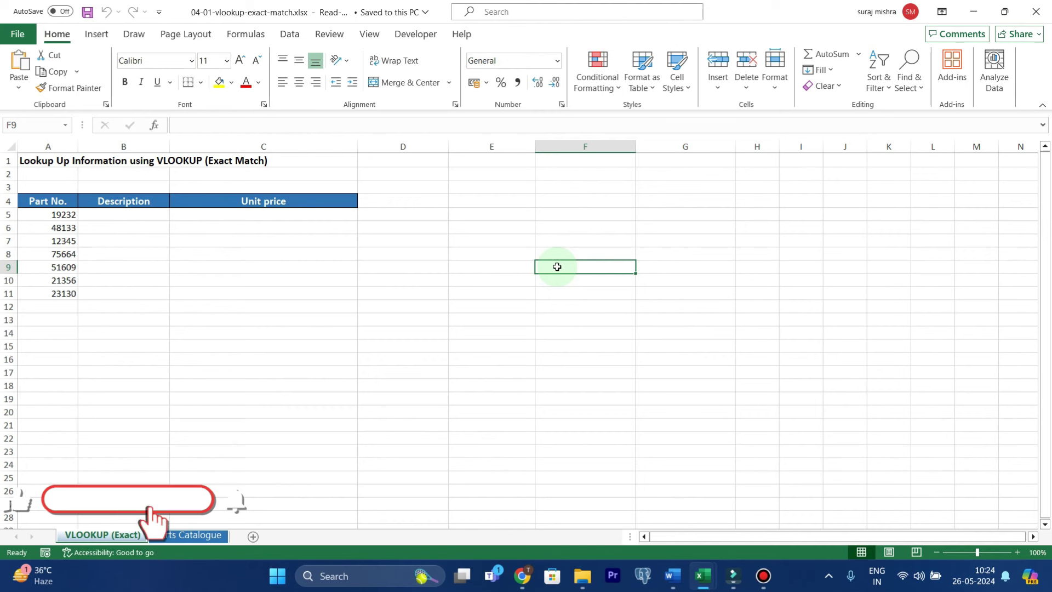
click(513, 266)
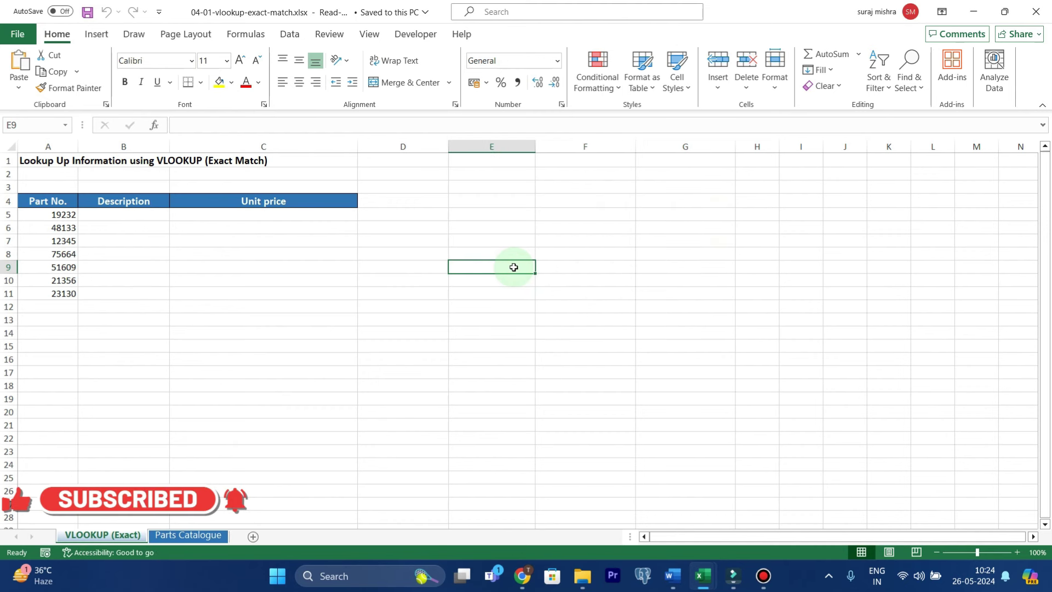
text(=vl)
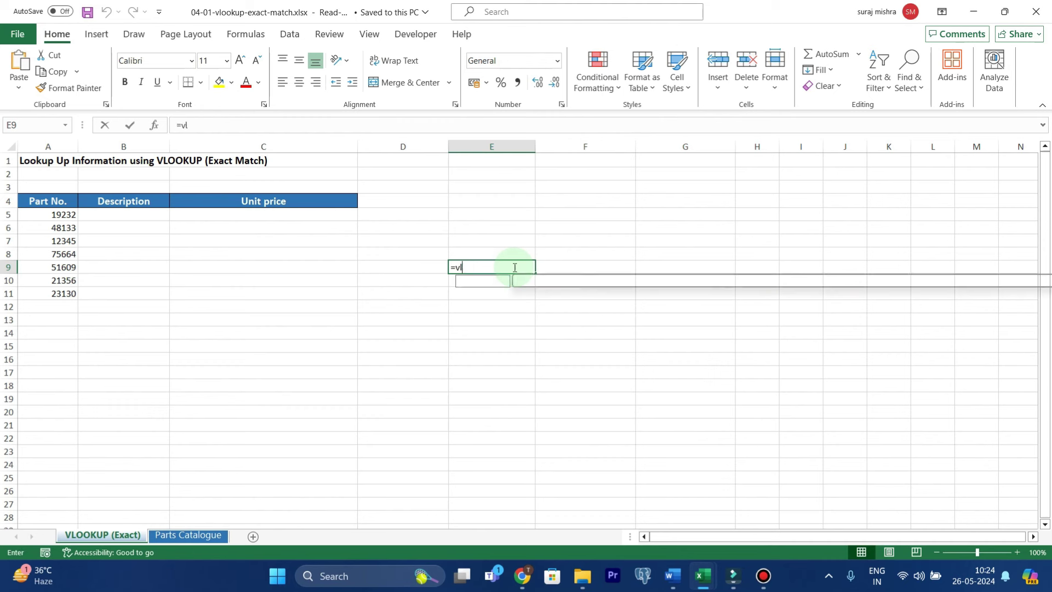
text(oo)
key(Tab)
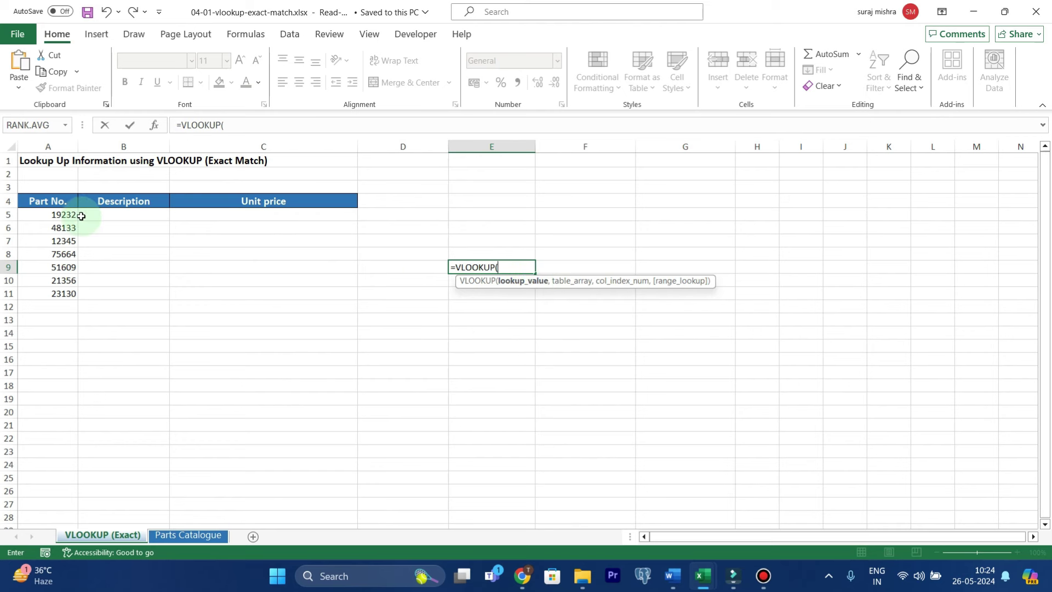
click(66, 216)
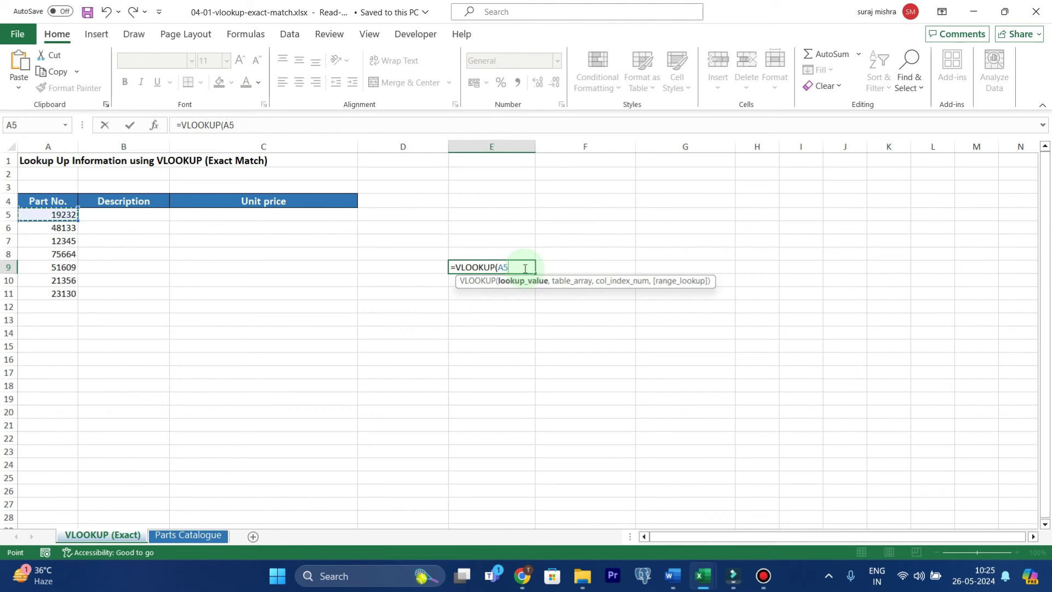
text(,a)
key(BackSpace)
key(BackSpace)
key(BackSpace)
key(BackSpace)
key(BackSpace)
key(BackSpace)
key(BackSpace)
key(BackSpace)
key(BackSpace)
key(BackSpace)
key(BackSpace)
key(BackSpace)
key(BackSpace)
key(Return)
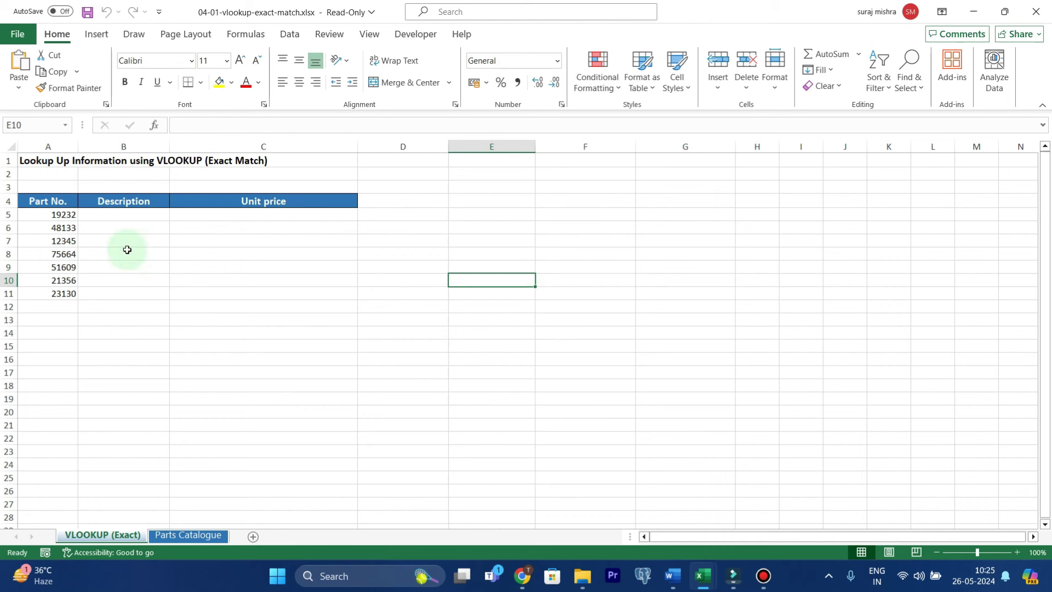
Start a VLOOKUP formula in cell B5 with A5 as lookup value and 'Parts Catalogue'!A3:C87 as table array
click(126, 213)
text(=VLOOKUP()
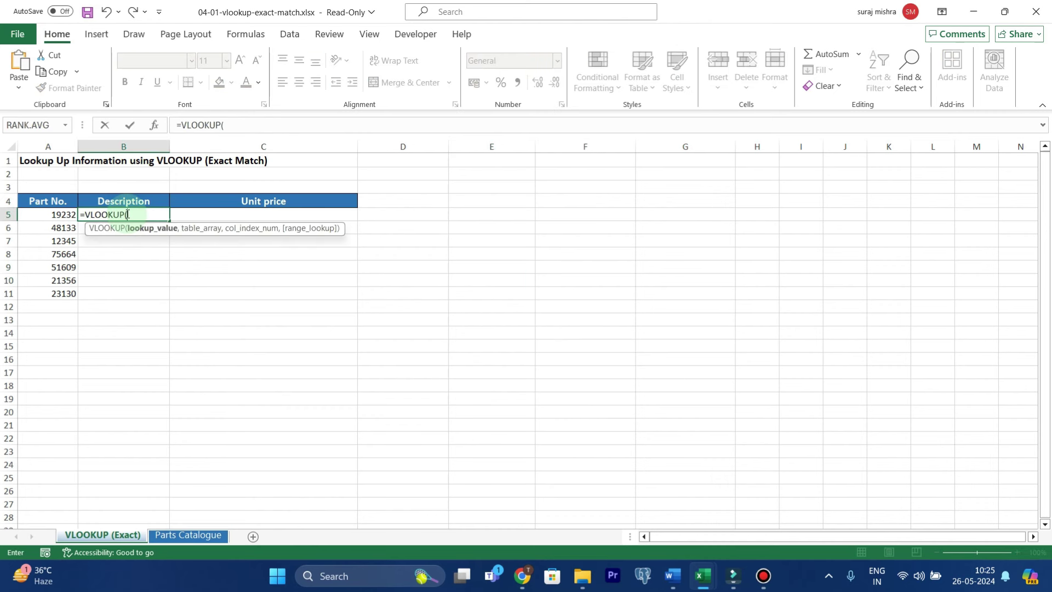
click(65, 215)
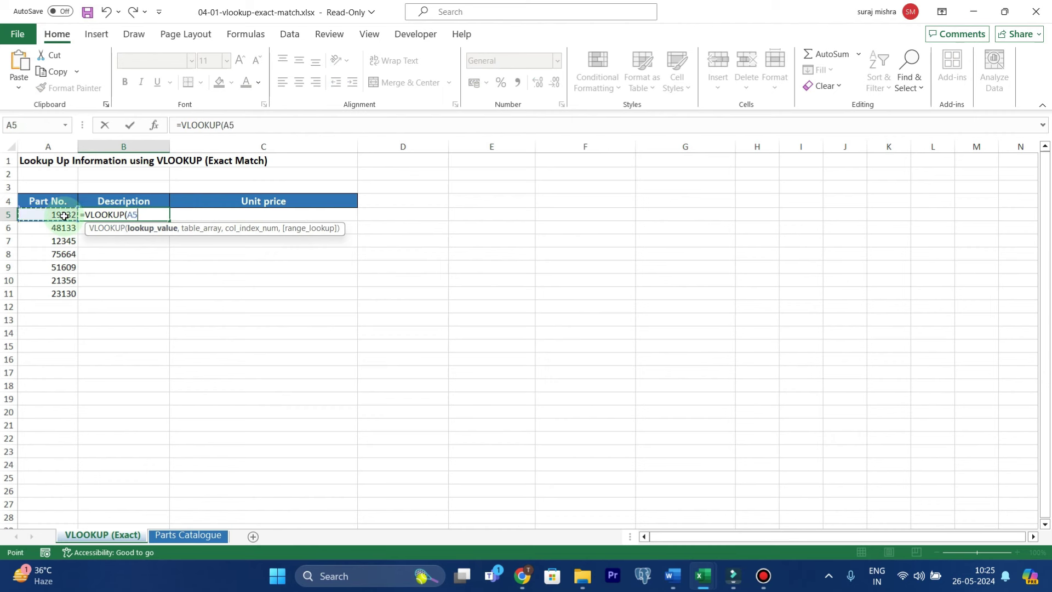
text(,)
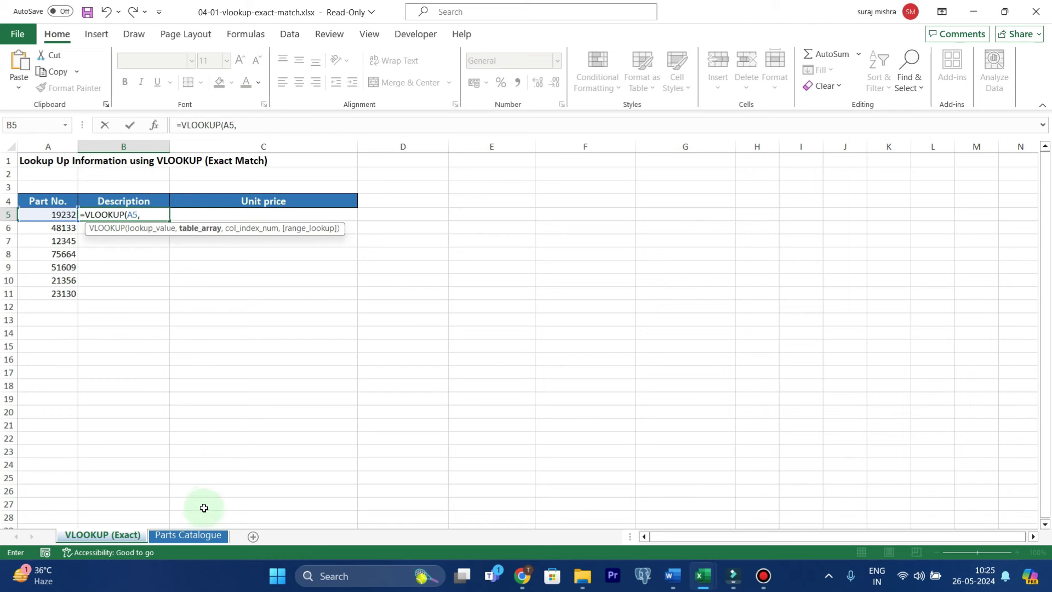
click(192, 538)
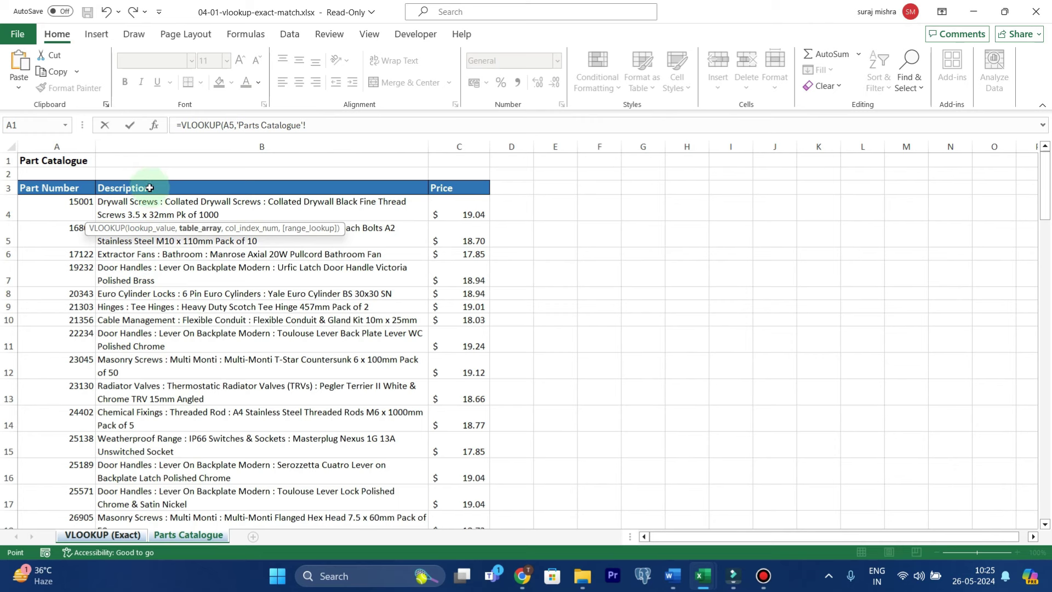
drag(60, 188, 439, 313)
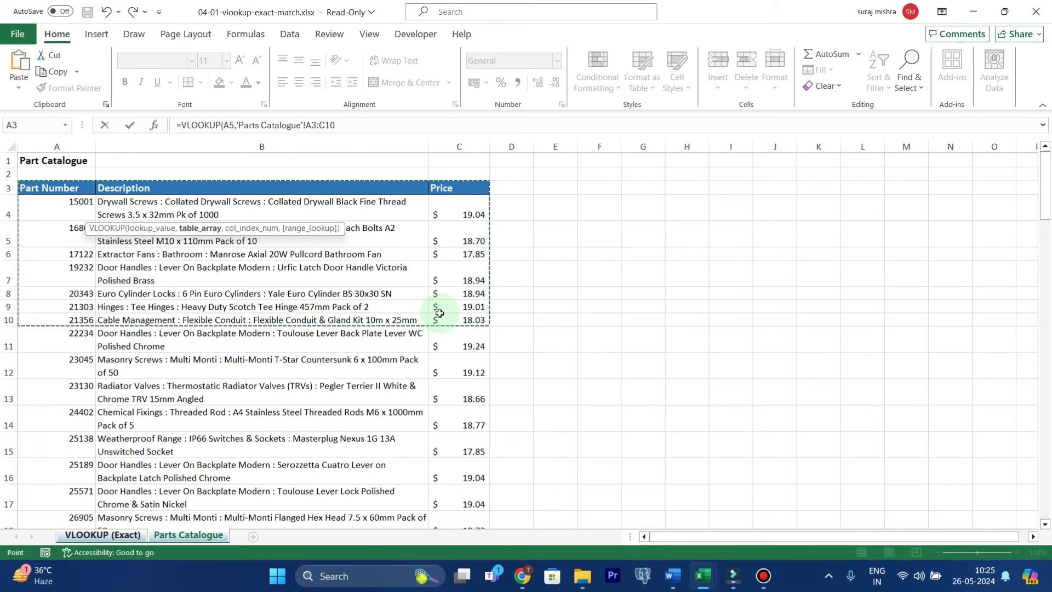
key(ctrl+shift+Down)
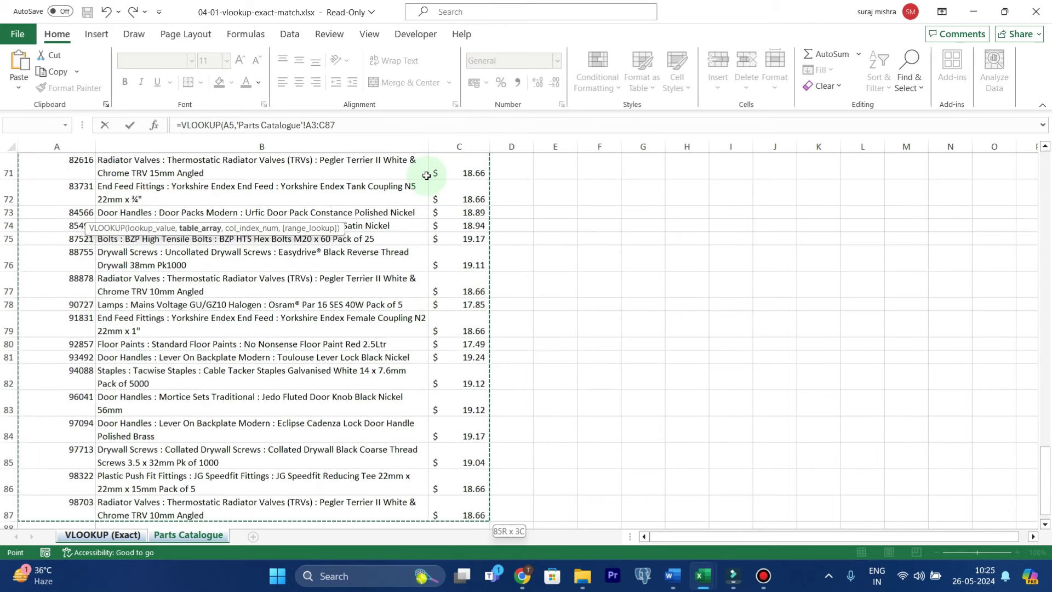
text(,)
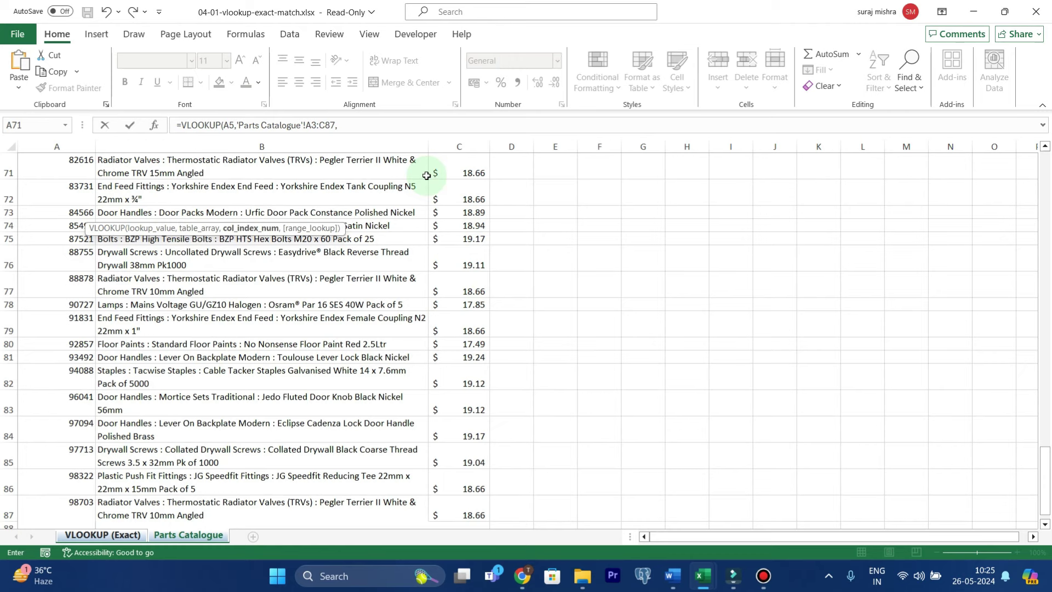
Complete the VLOOKUP formula with column index 2 and 0 for an exact match, and enter it
scroll(356, 270, up, 20)
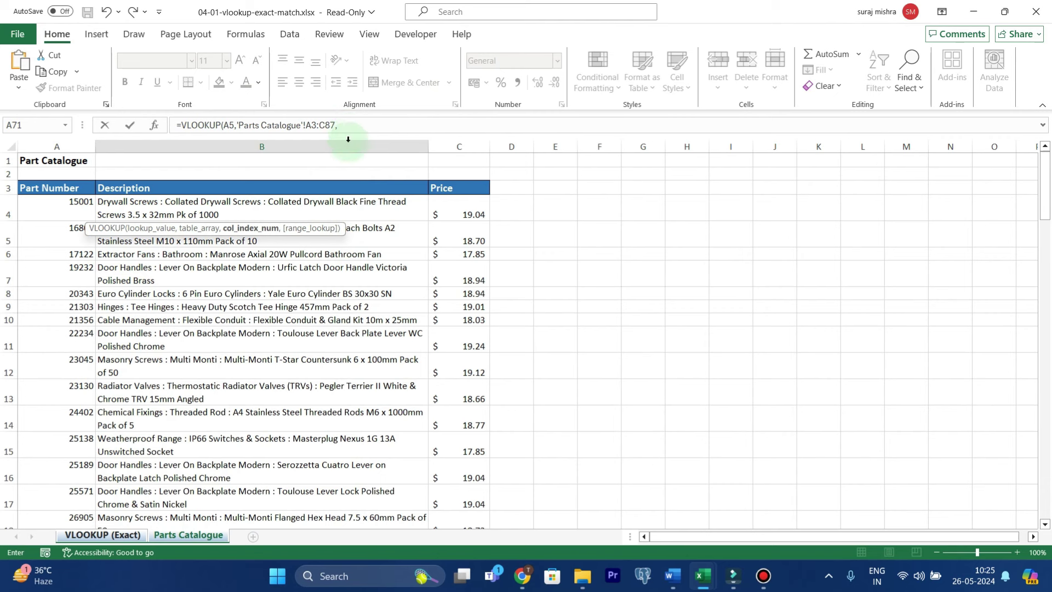
text(2)
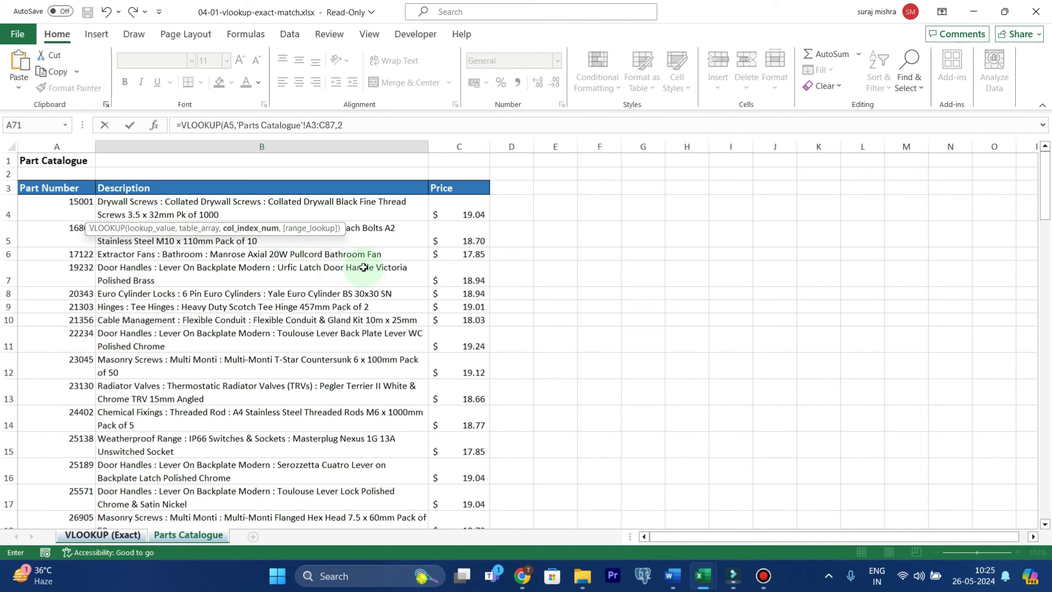
text(,)
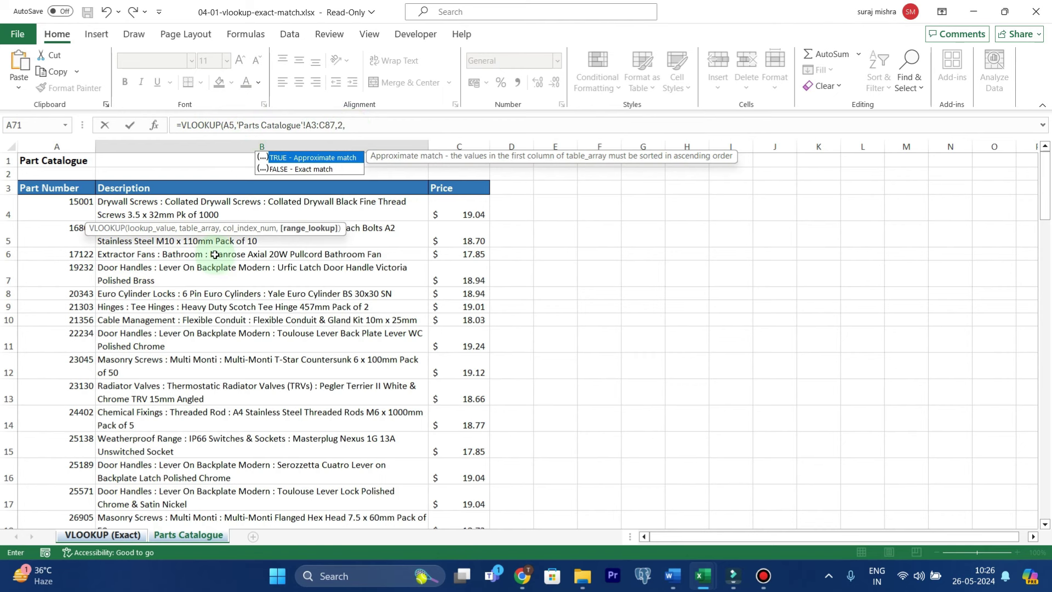
click(351, 126)
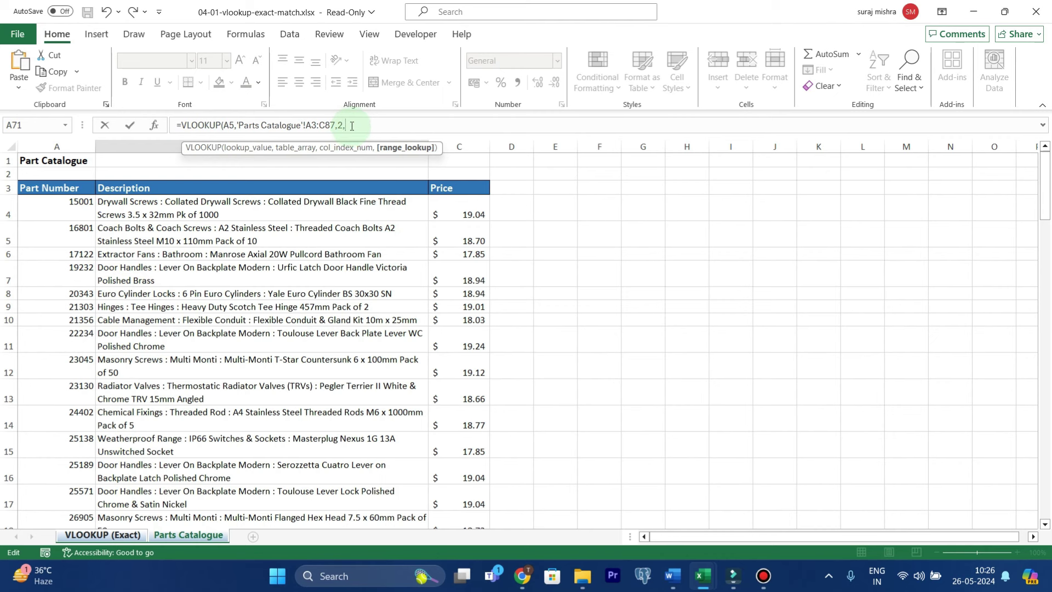
text(0)
key(Down)
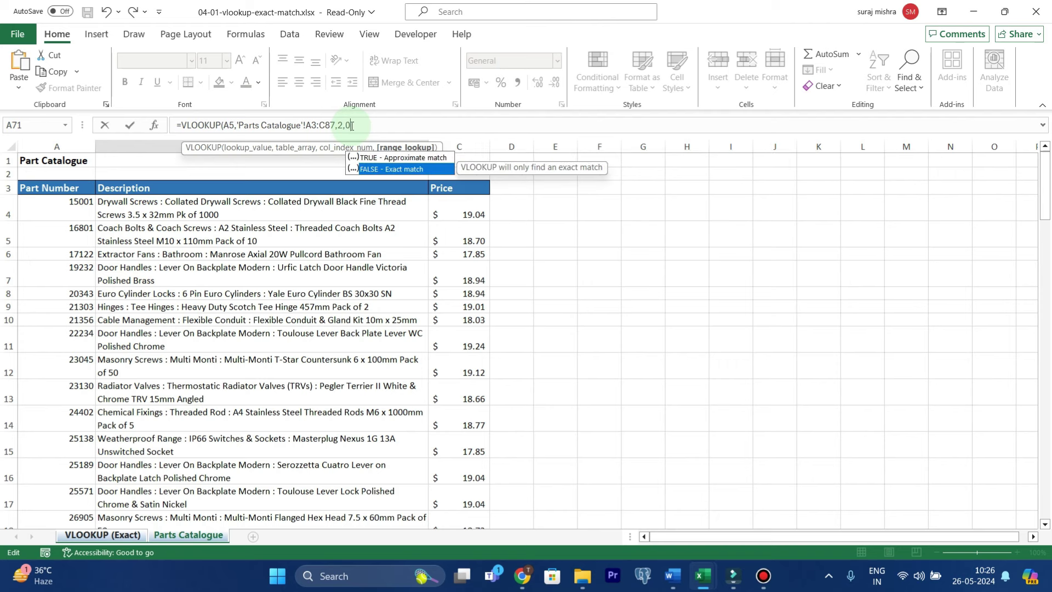
text())
key(Return)
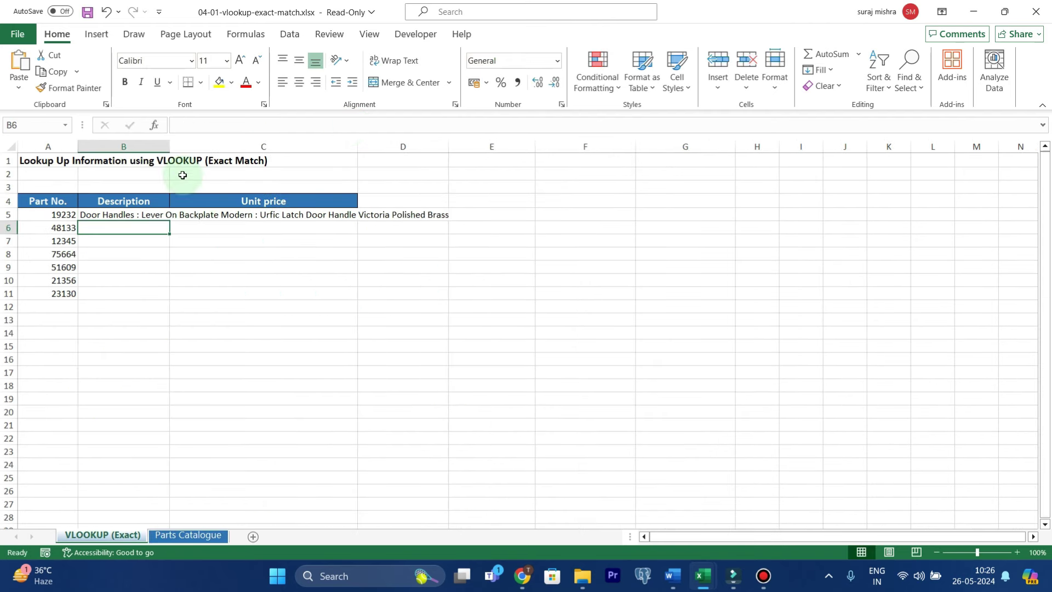
Autofit the Description column's width and fill the VLOOKUP formula from B5 down to B11
drag(171, 149, 171, 149)
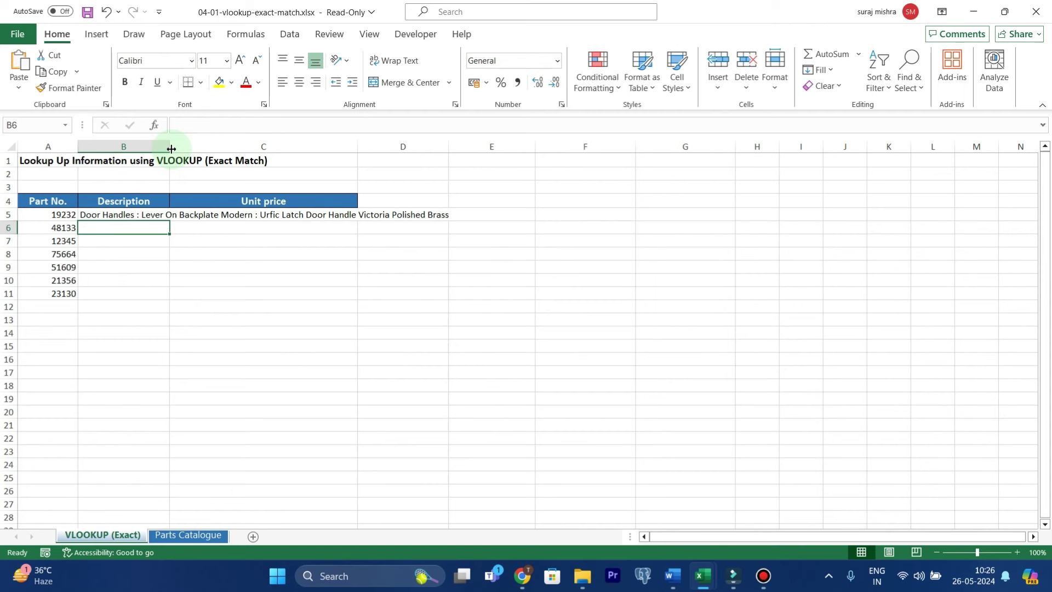
double_click(171, 149)
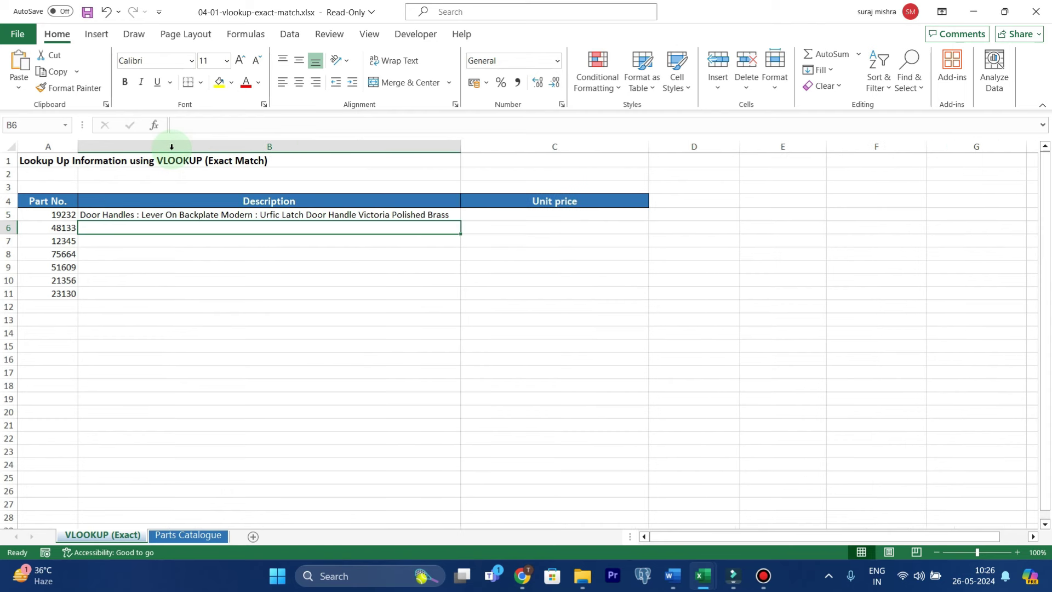
click(460, 213)
double_click(460, 222)
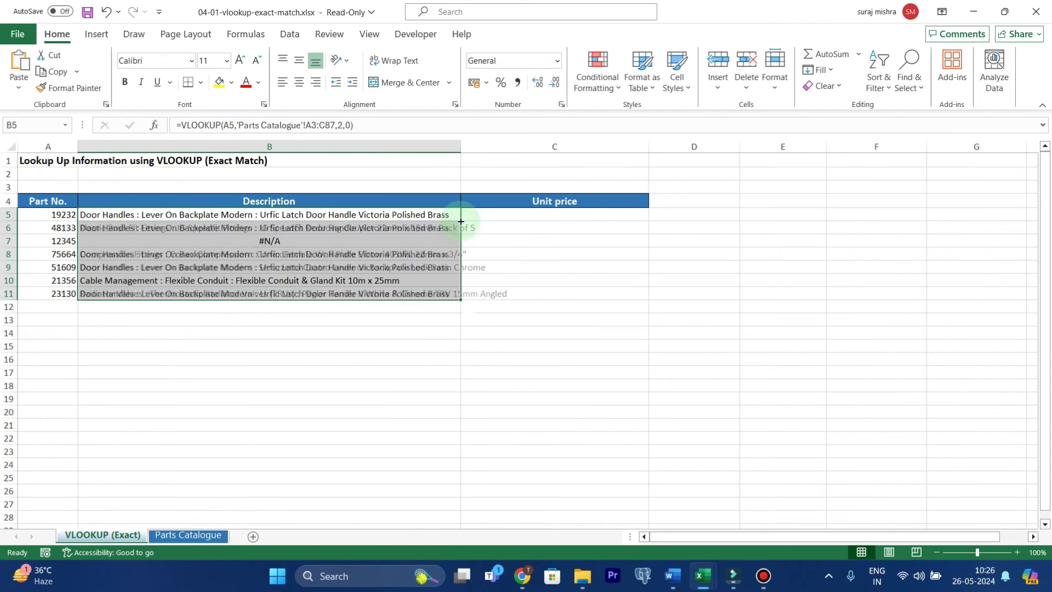
click(353, 335)
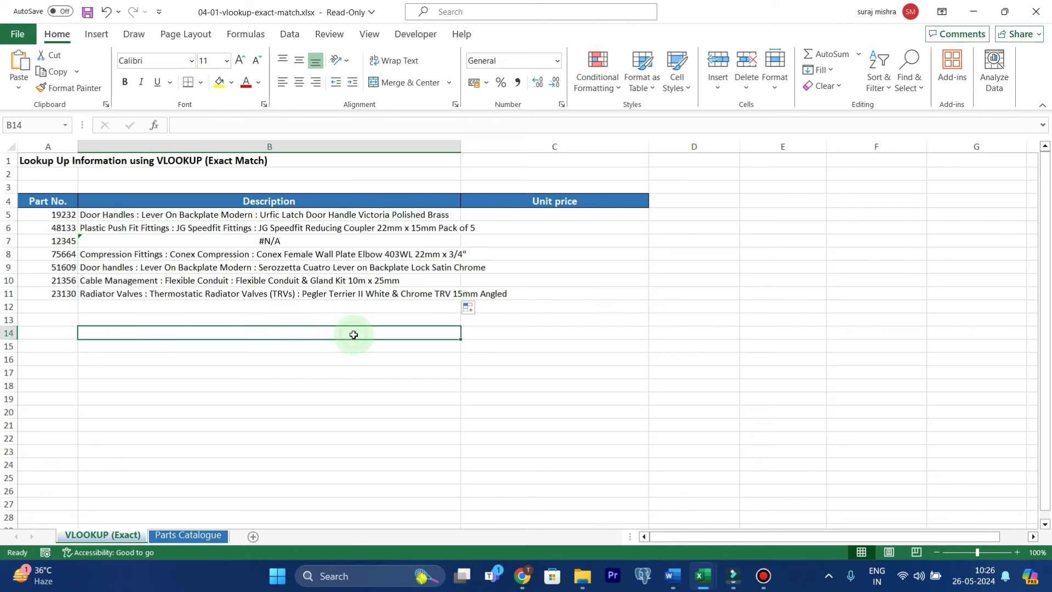
double_click(461, 147)
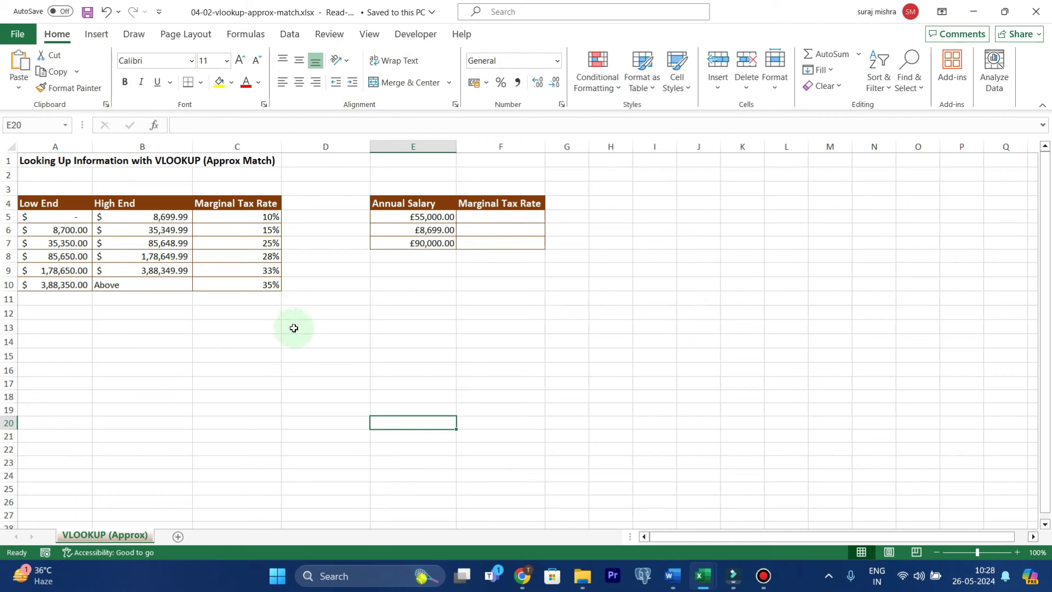
Examine the approximate-match sheet's title, the Low End, High End and Marginal Tax Rate table, and the Annual Salary table
drag(143, 156, 274, 161)
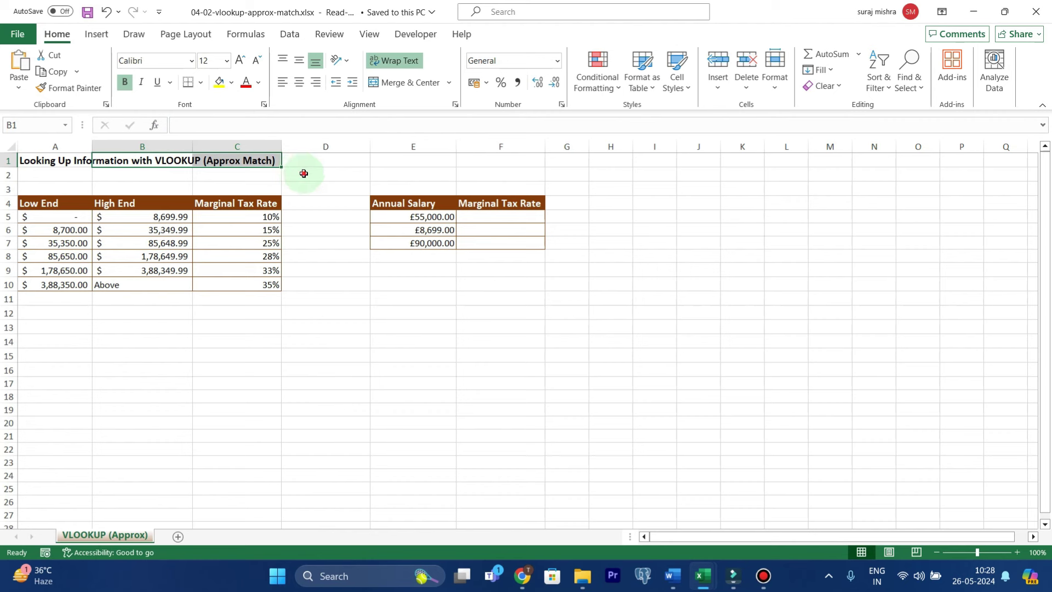
click(302, 172)
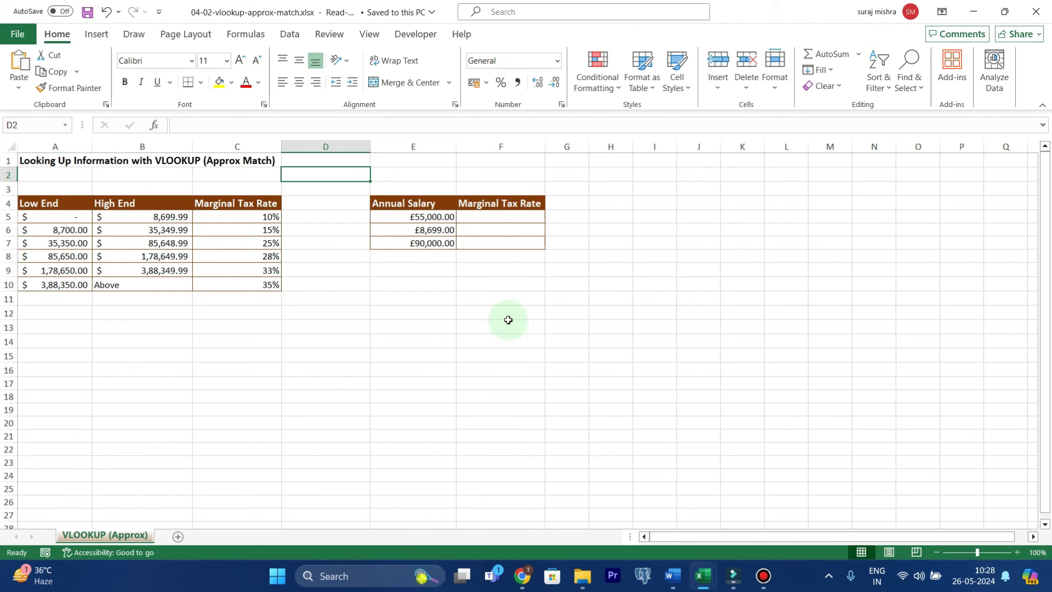
click(472, 216)
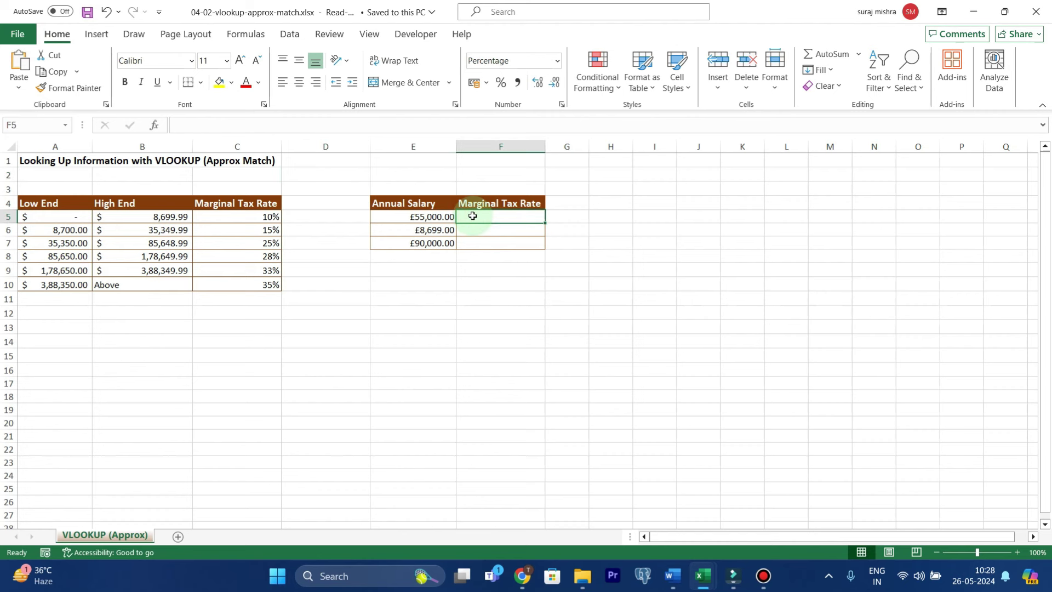
click(225, 159)
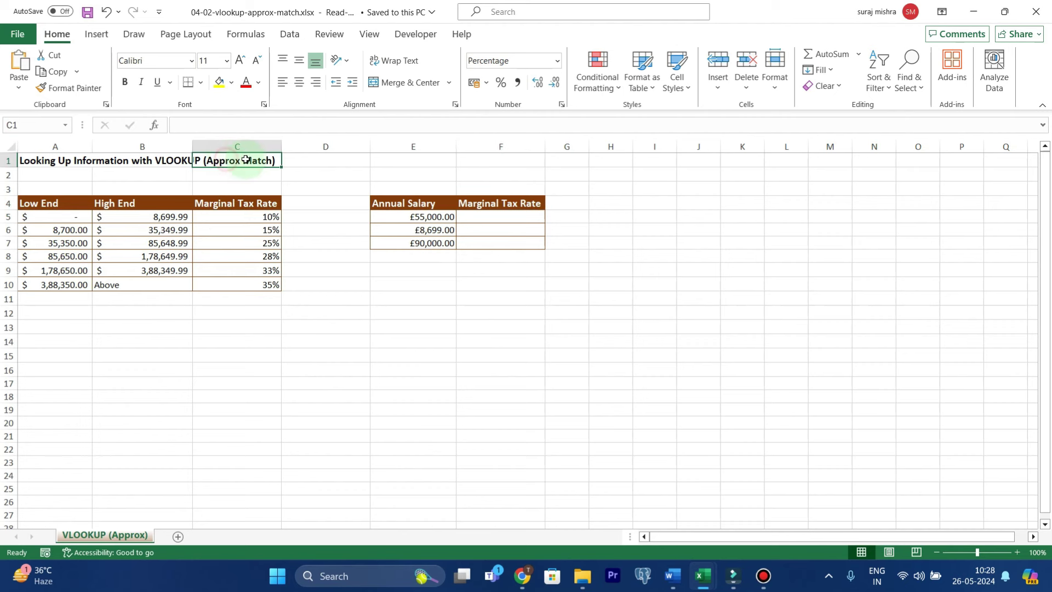
click(189, 342)
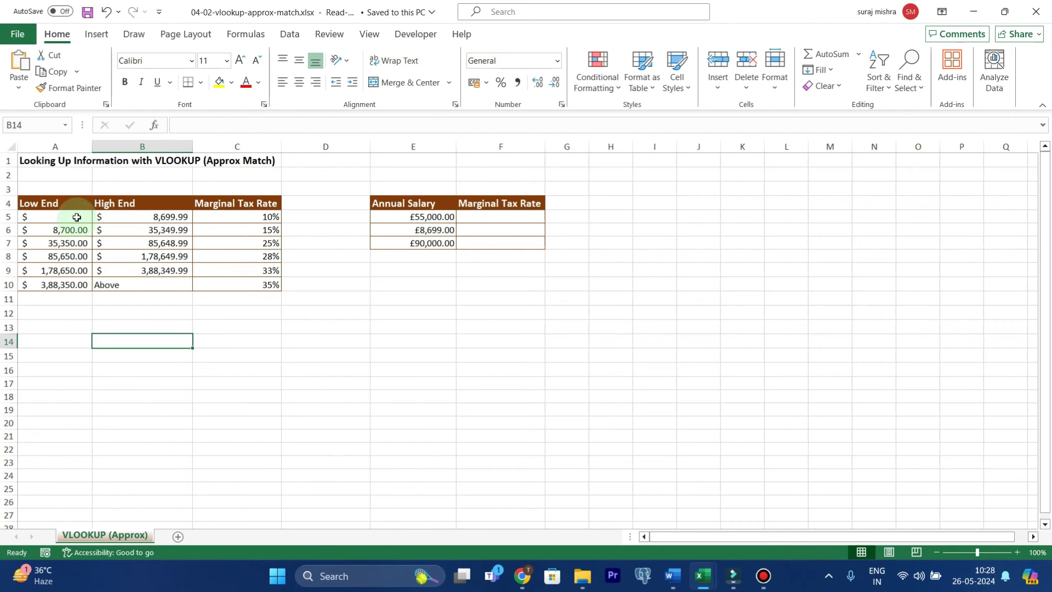
click(396, 219)
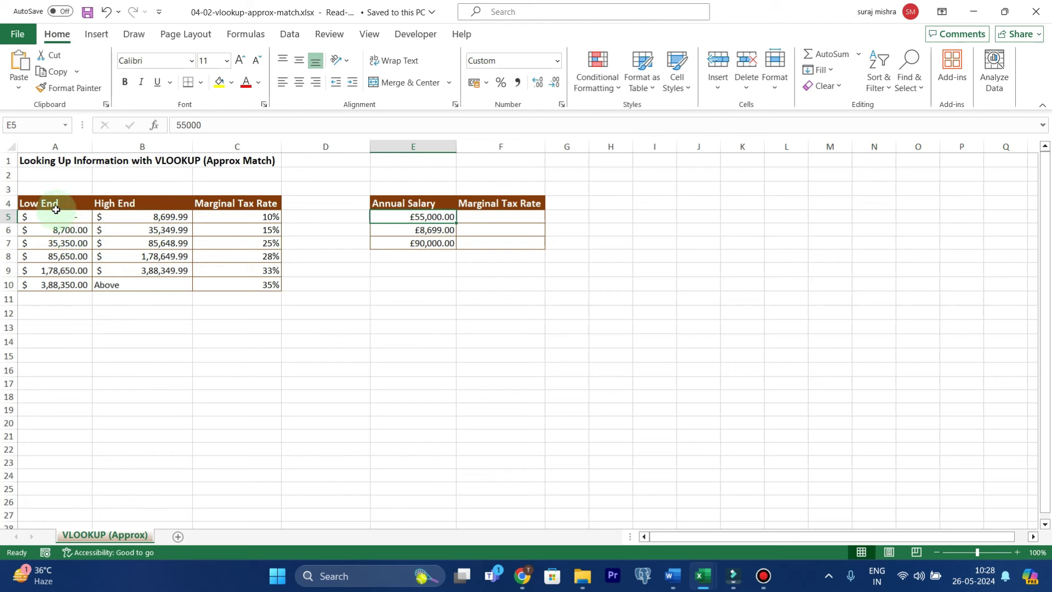
drag(56, 207, 129, 200)
drag(71, 231, 85, 284)
drag(134, 230, 142, 285)
click(155, 334)
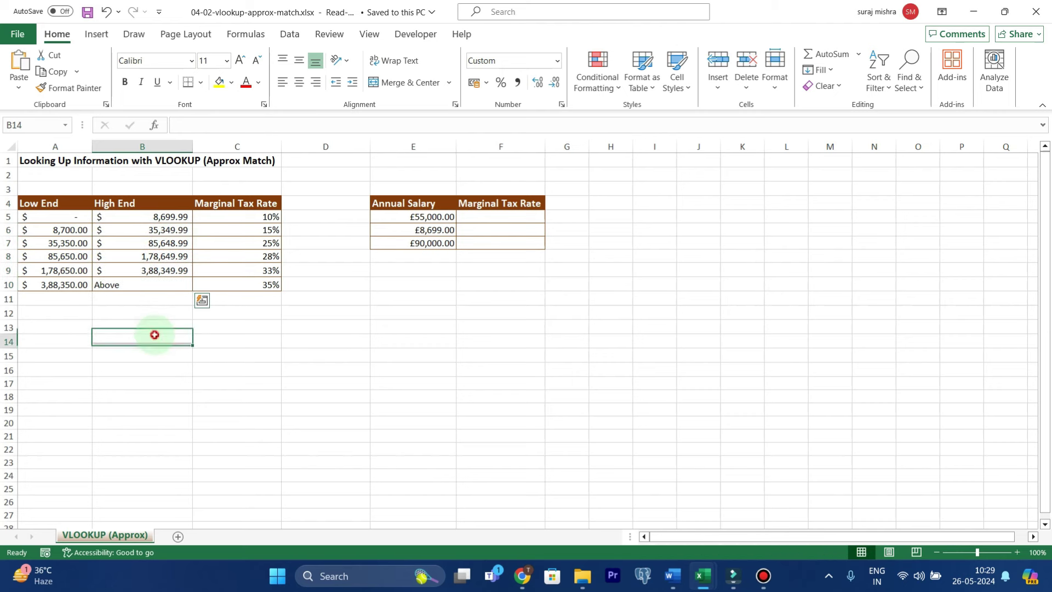
drag(240, 217, 236, 284)
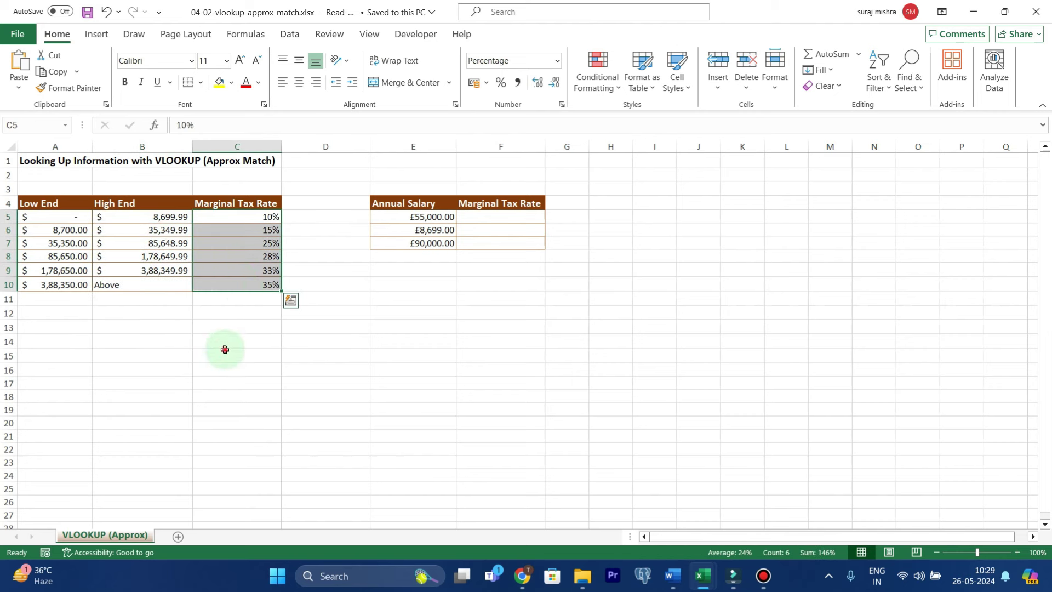
click(225, 349)
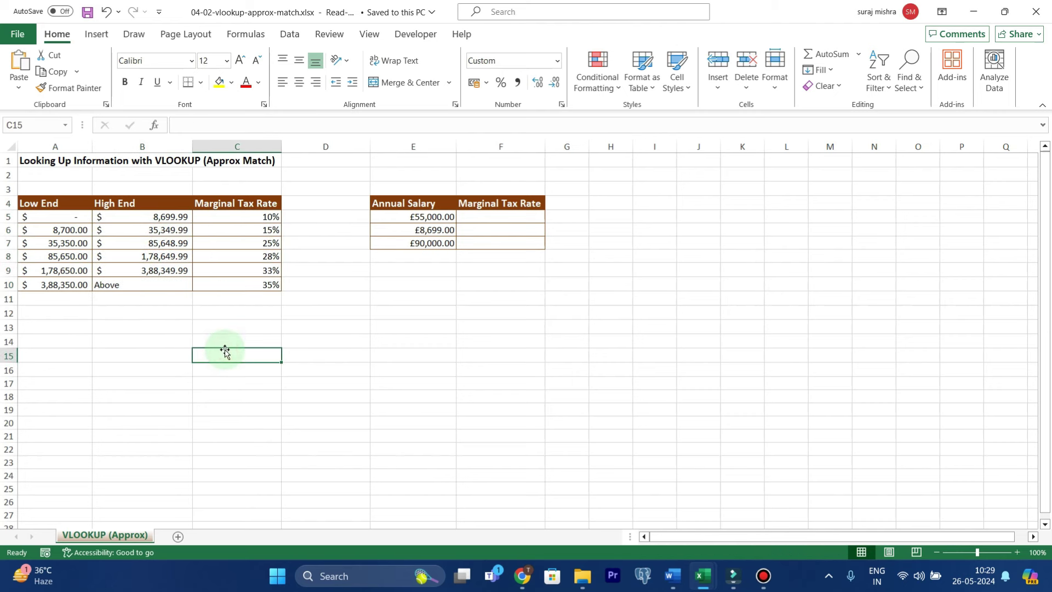
click(481, 218)
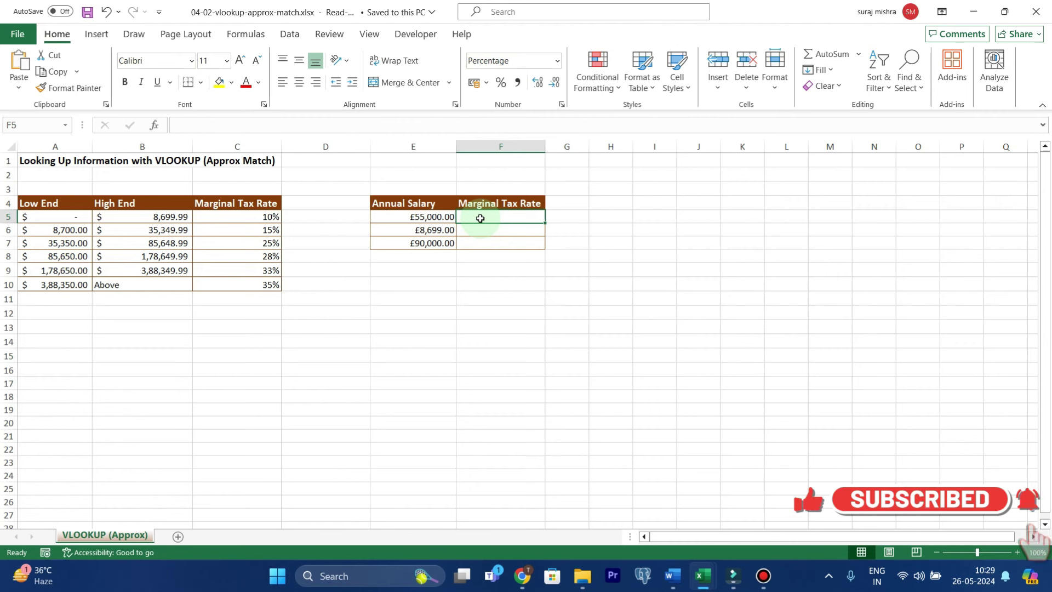
click(432, 217)
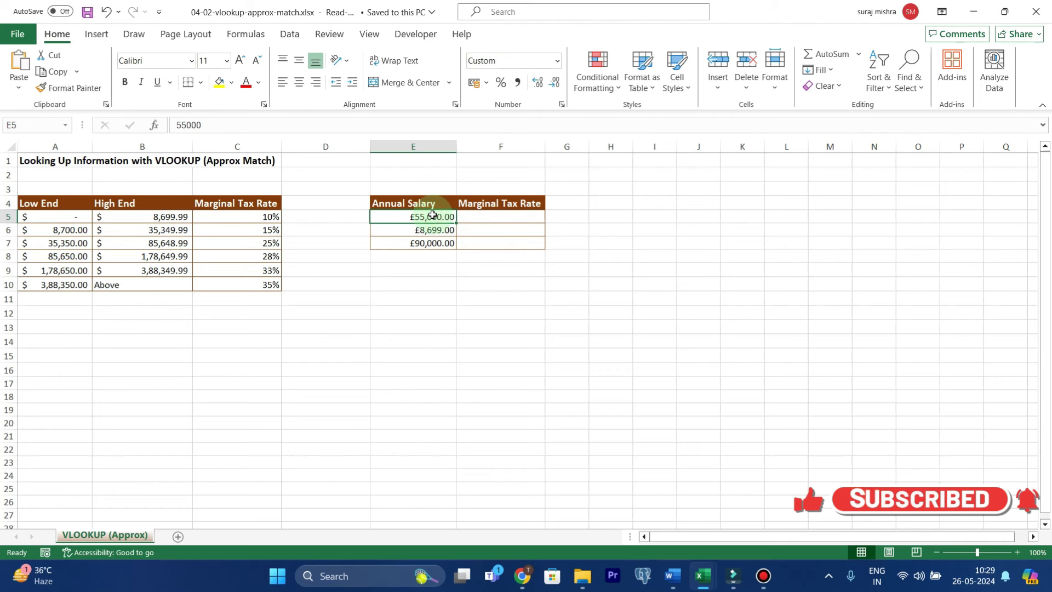
Start a VLOOKUP formula in cell F5 with E5 as lookup value and A4:C10 as table array
click(472, 219)
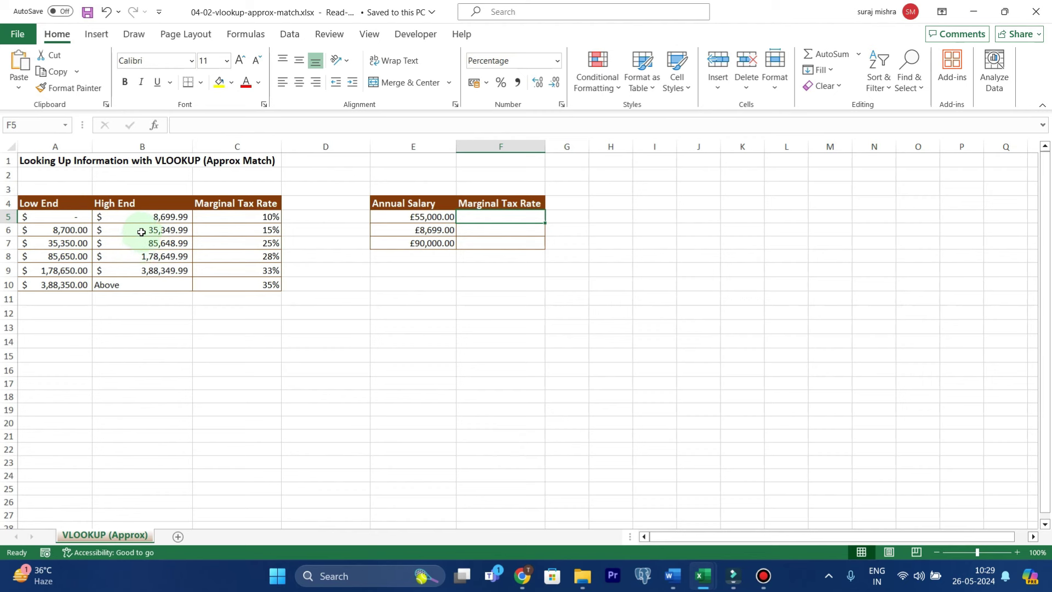
double_click(473, 216)
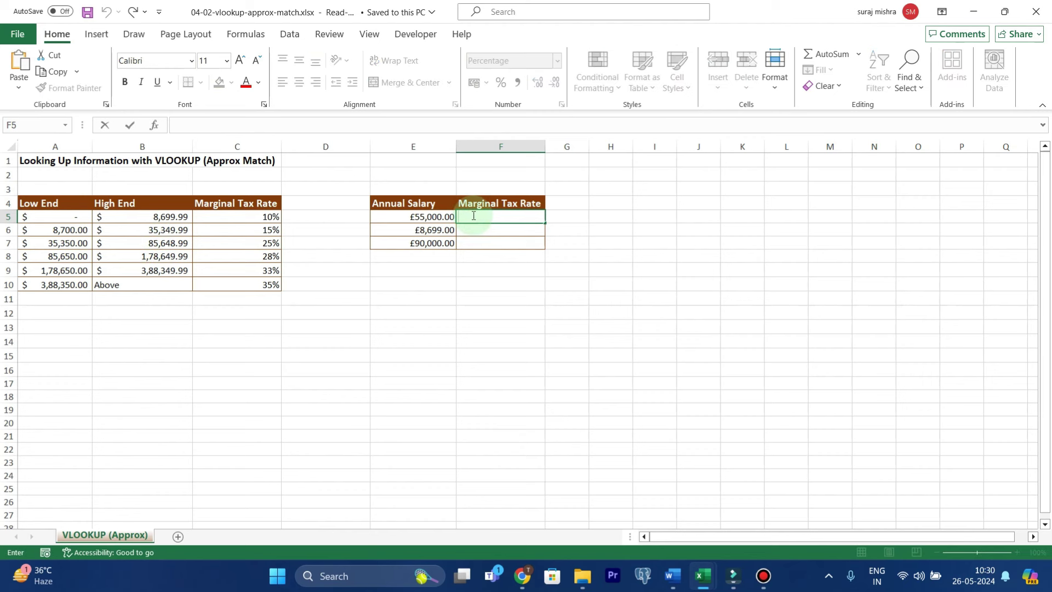
text(=vl)
key(Tab)
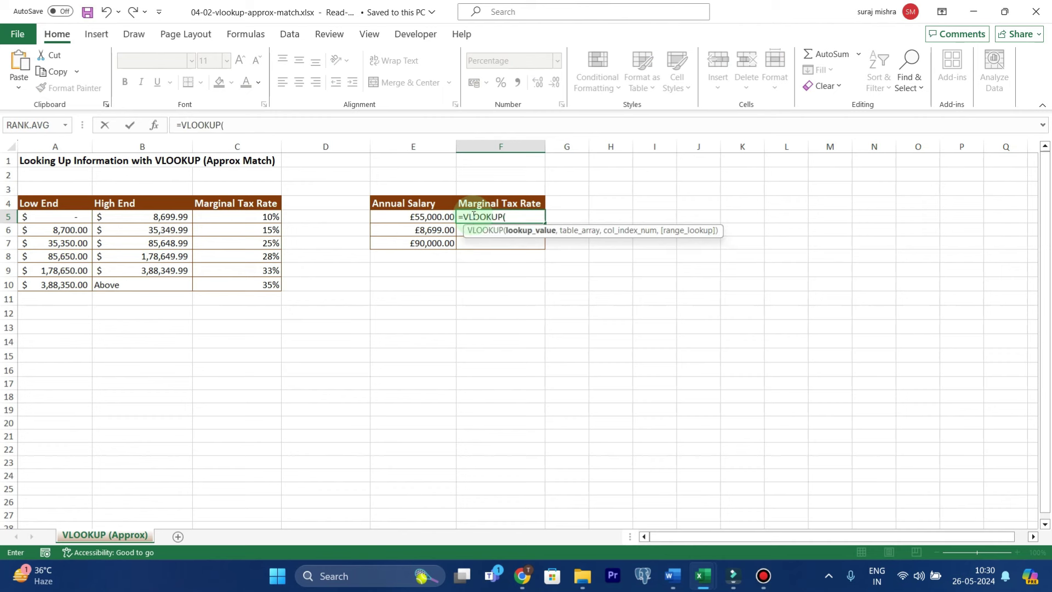
click(428, 216)
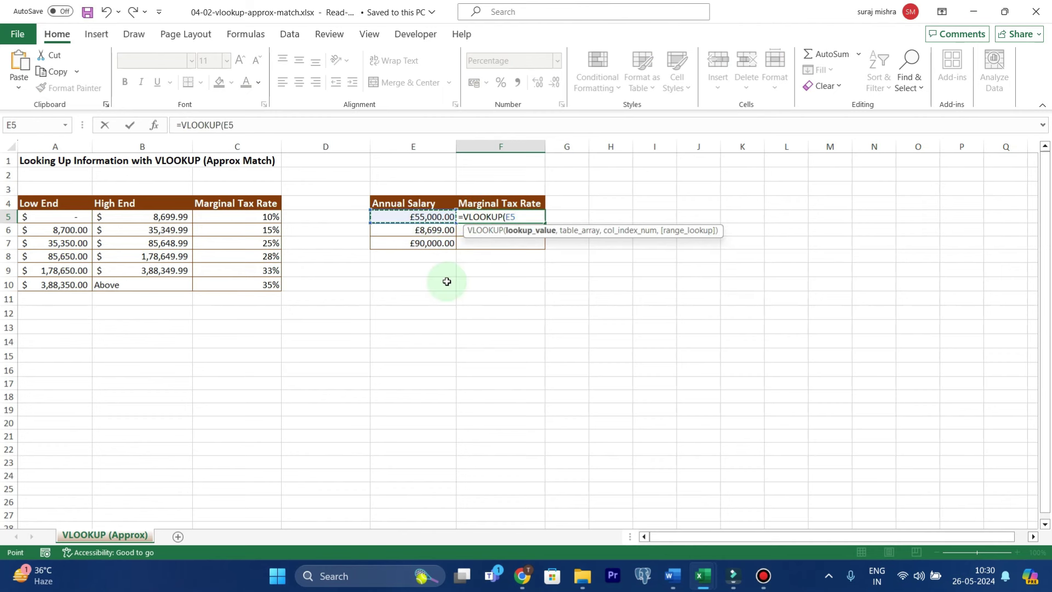
text(,)
drag(47, 202, 233, 281)
text(,)
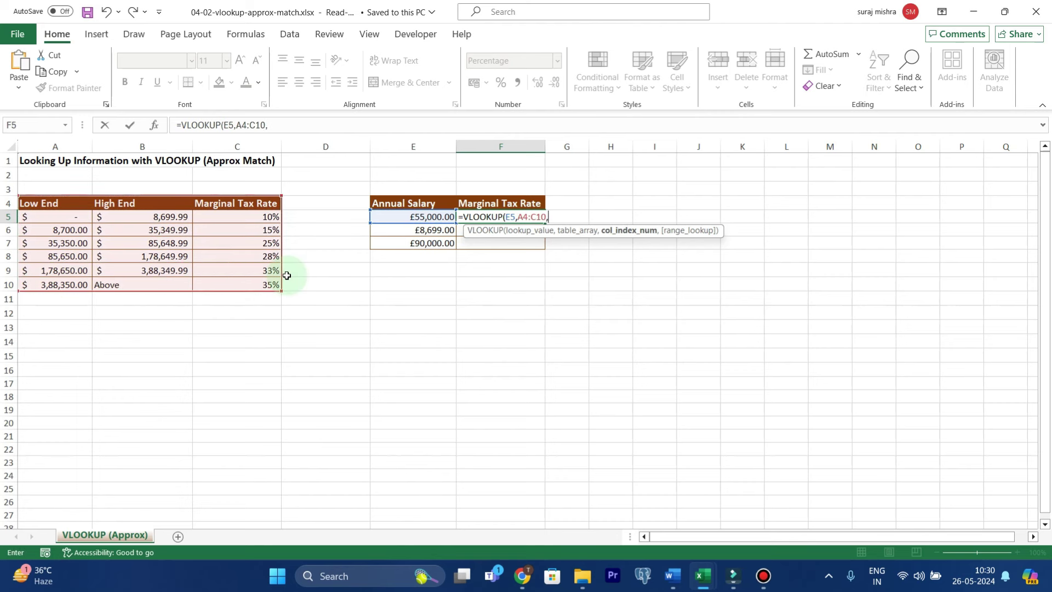
Complete the VLOOKUP formula with column index 3 and TRUE for an approximate match, and enter it
text(3)
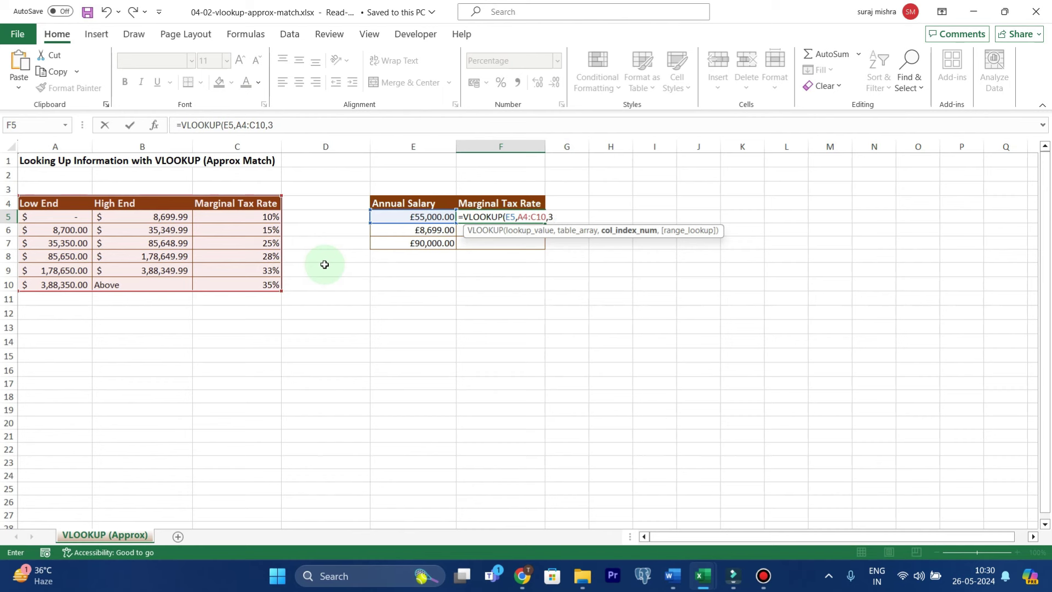
text(,0)
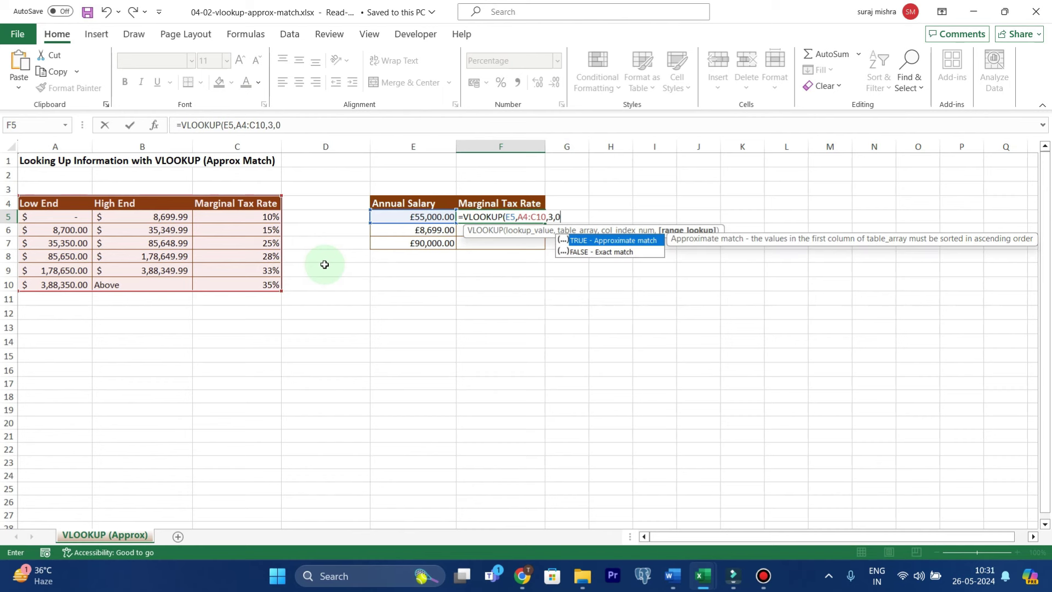
key(Tab)
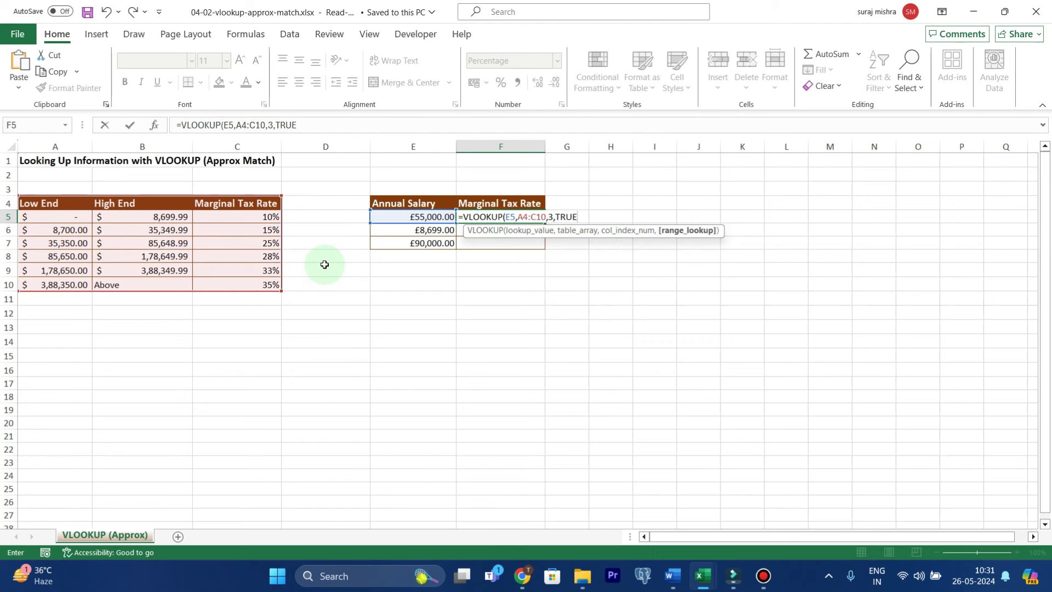
text())
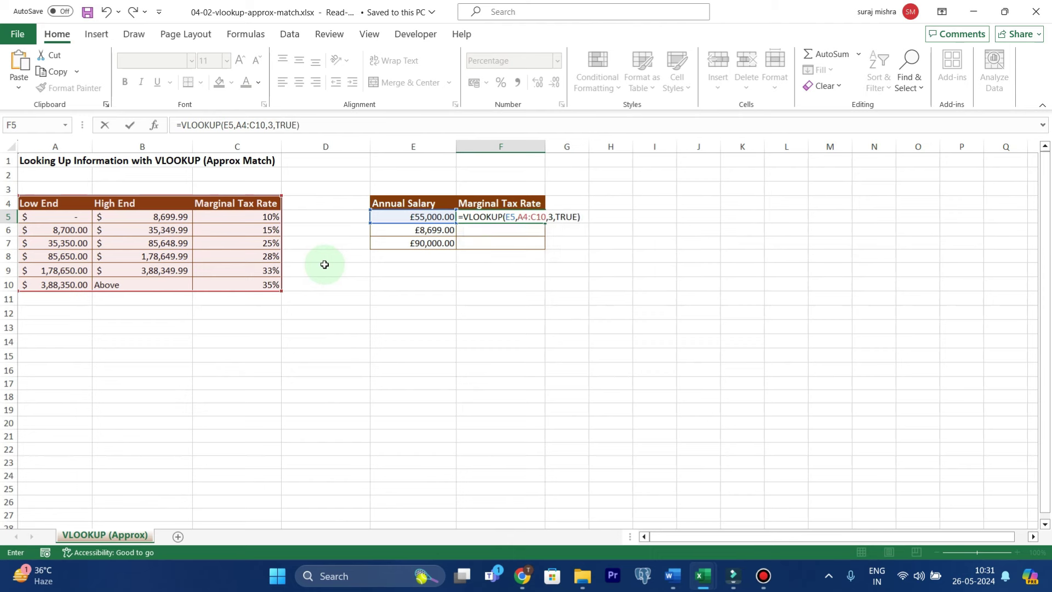
key(Return)
Fill the approximate-match VLOOKUP formula from F5 down to F7
click(529, 216)
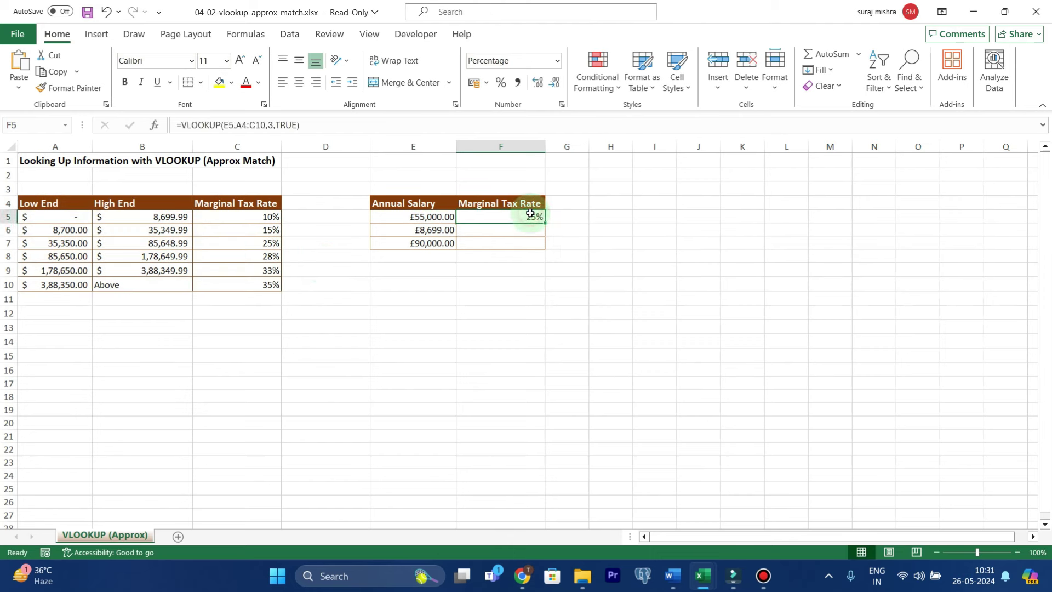
double_click(546, 222)
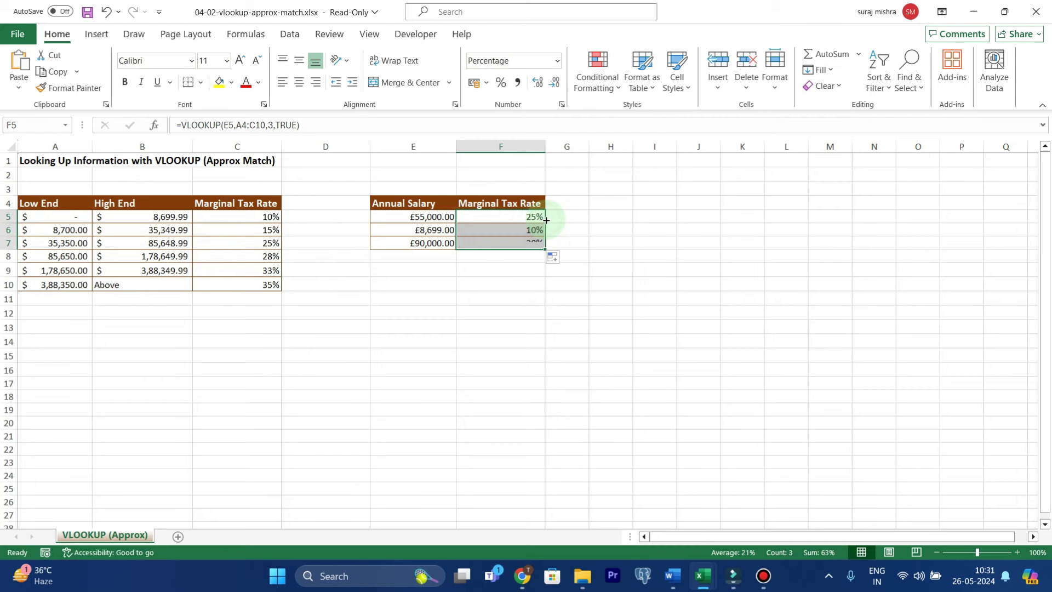
click(469, 271)
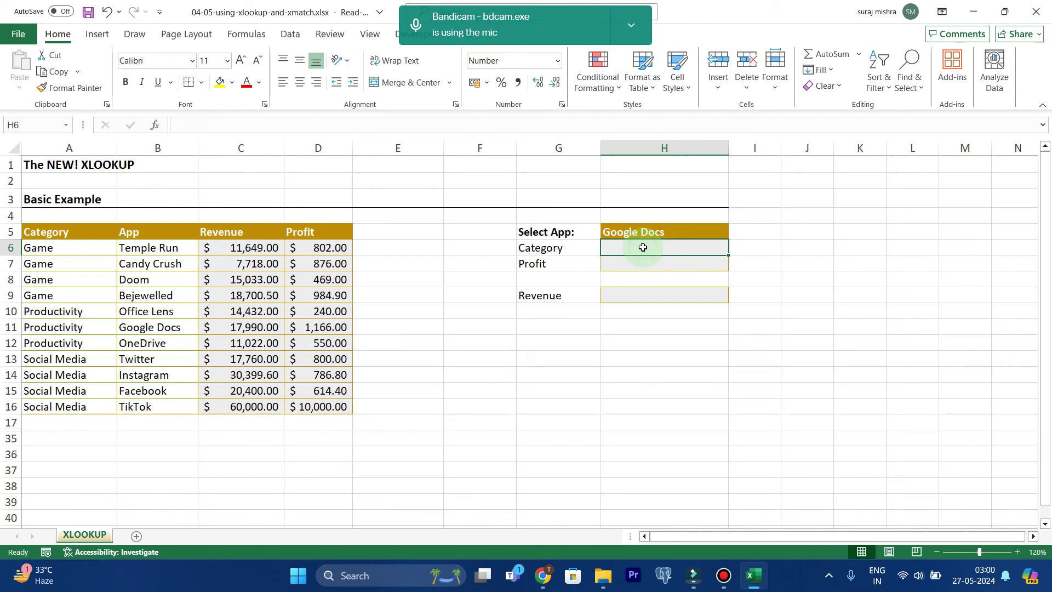
Enter an XLOOKUP formula in H6 with H5 as lookup value, B5:B16 as lookup array and A5:A16 as return array
text(=XLOO)
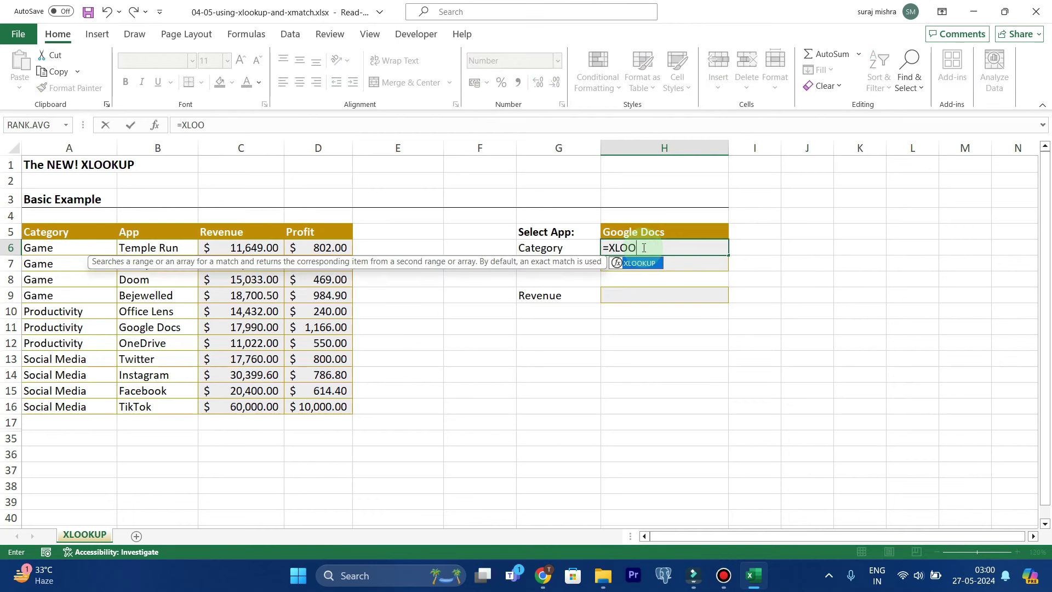
key(Tab)
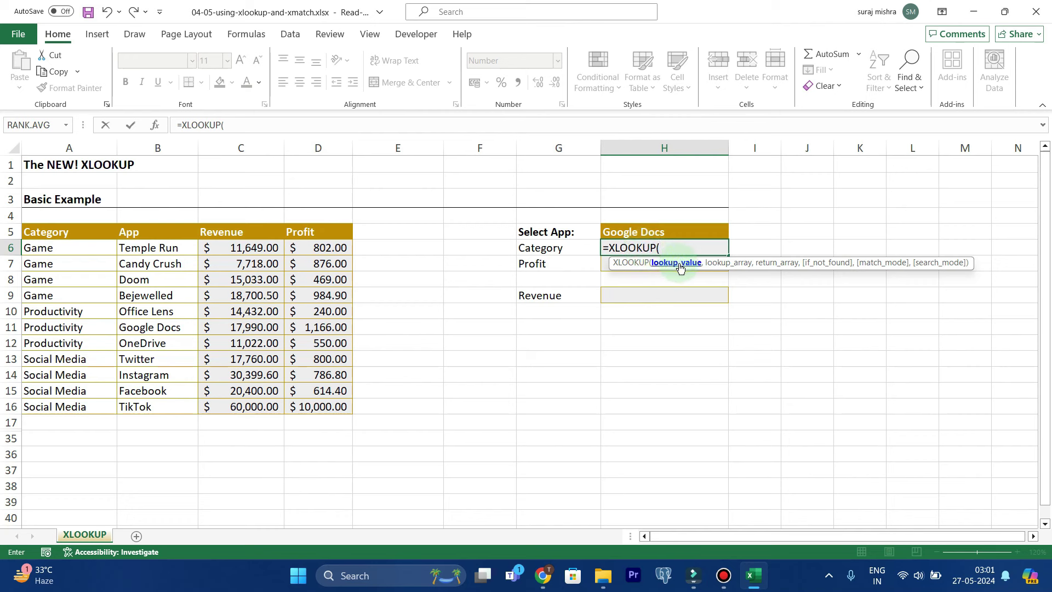
click(672, 232)
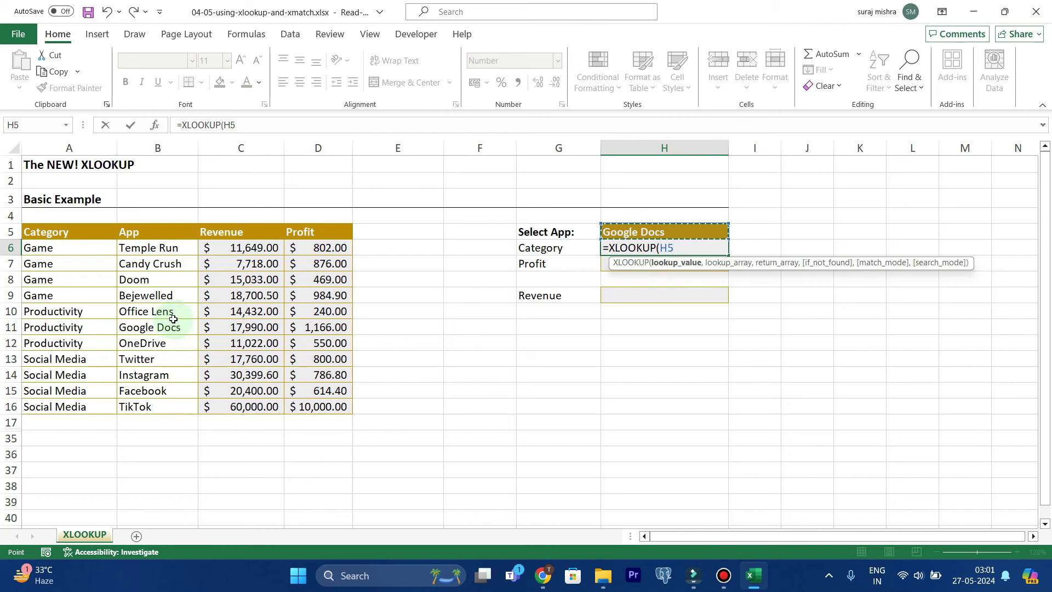
text(,)
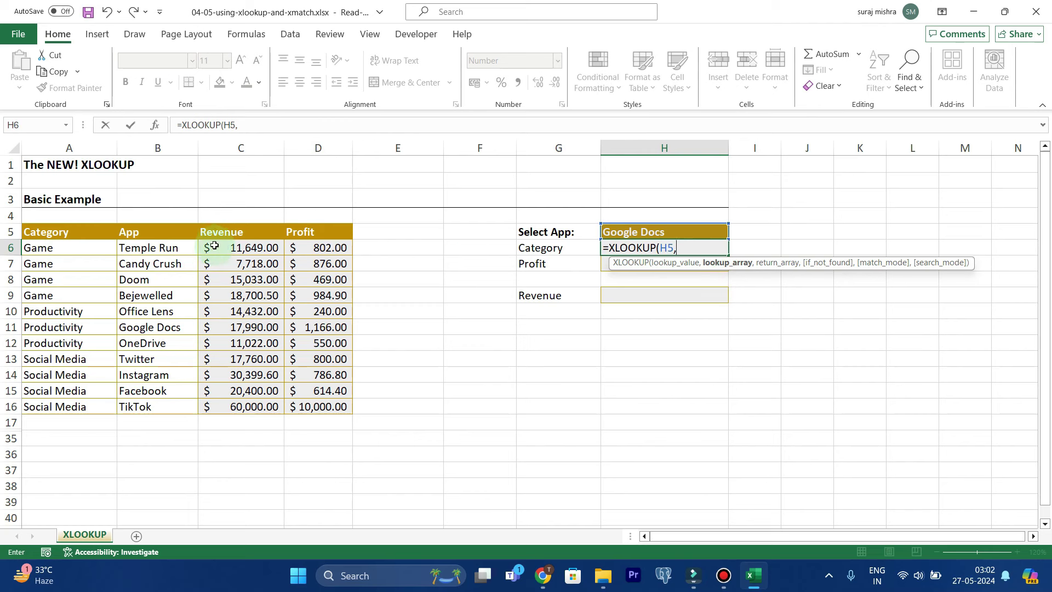
drag(147, 232, 142, 404)
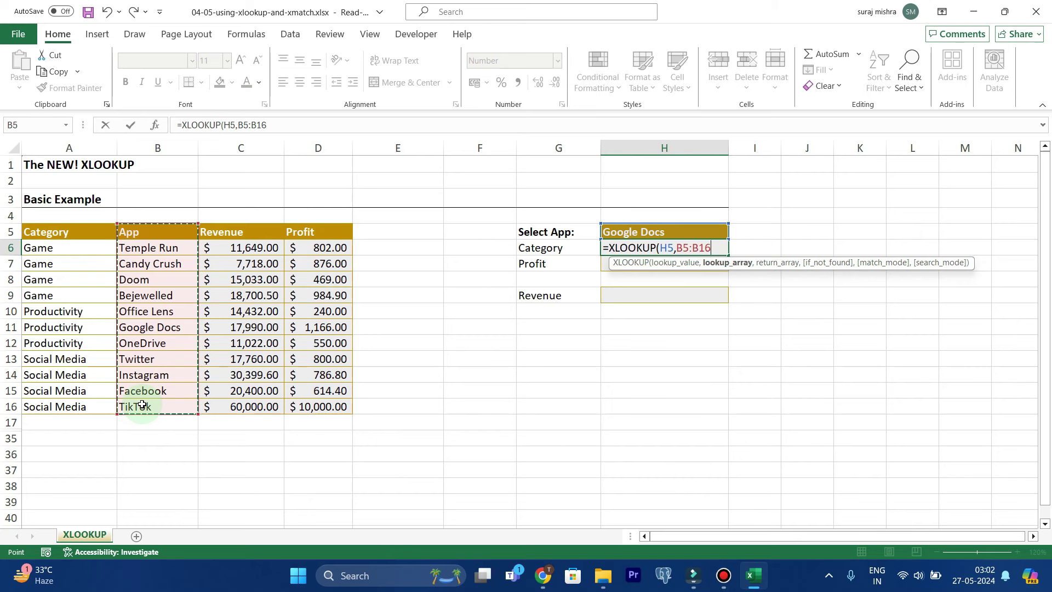
text(,)
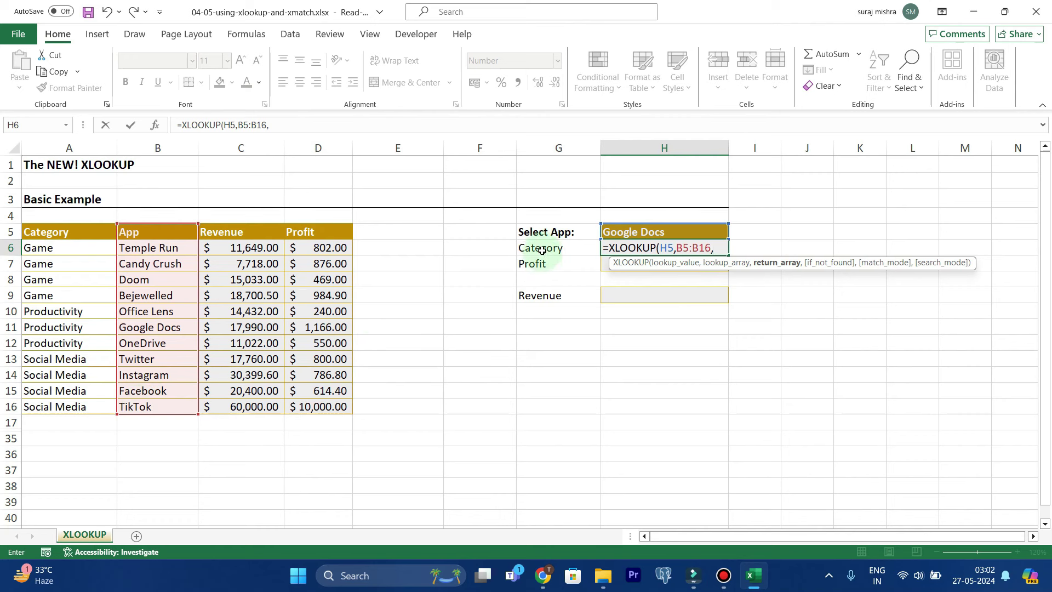
drag(55, 231, 60, 405)
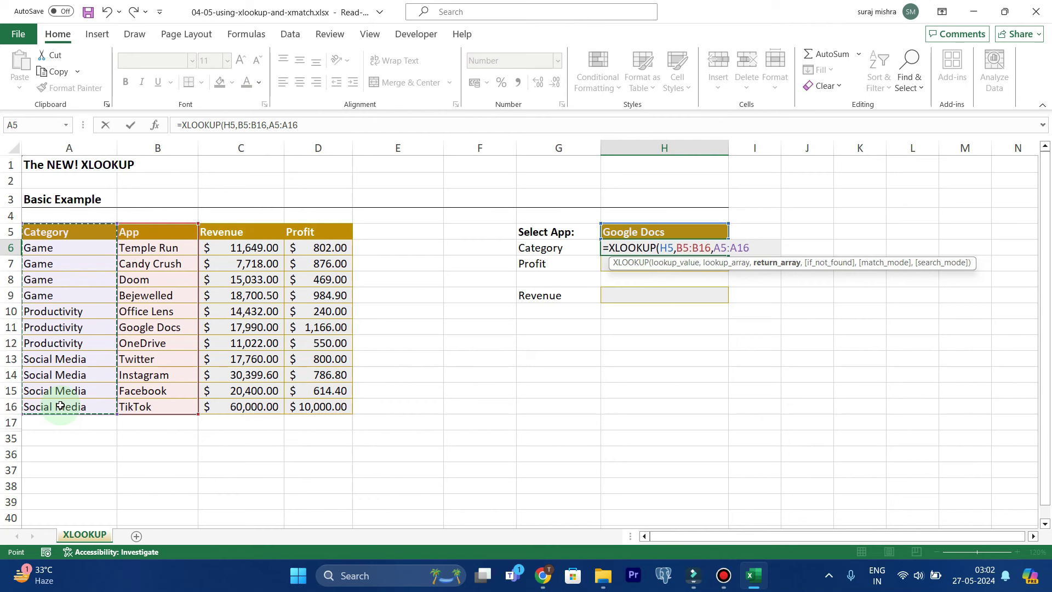
text())
key(Return)
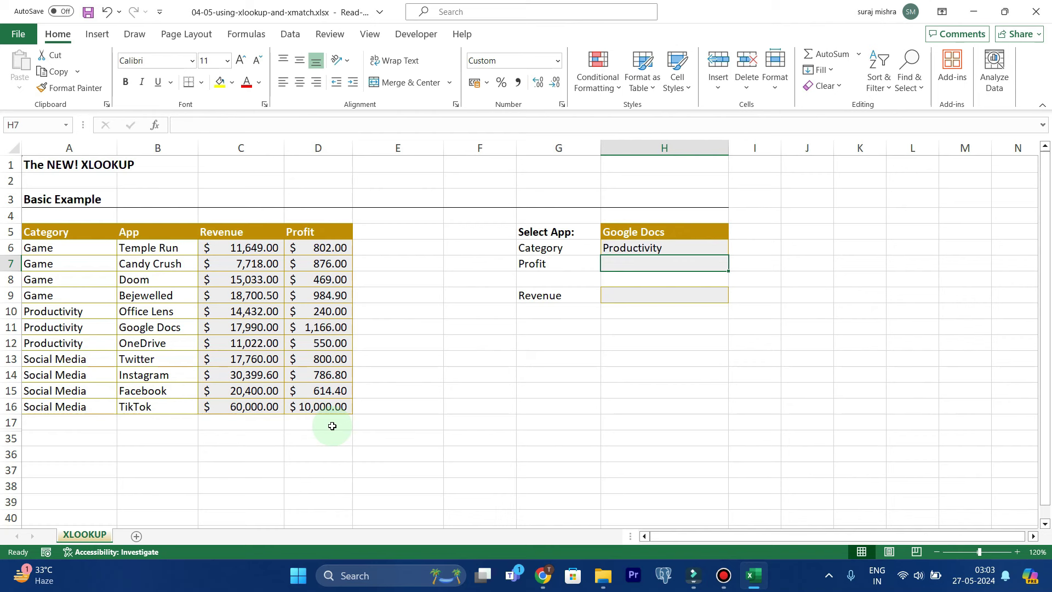
Add "Not found" as the if_not_found argument of the XLOOKUP formula in H6
click(686, 250)
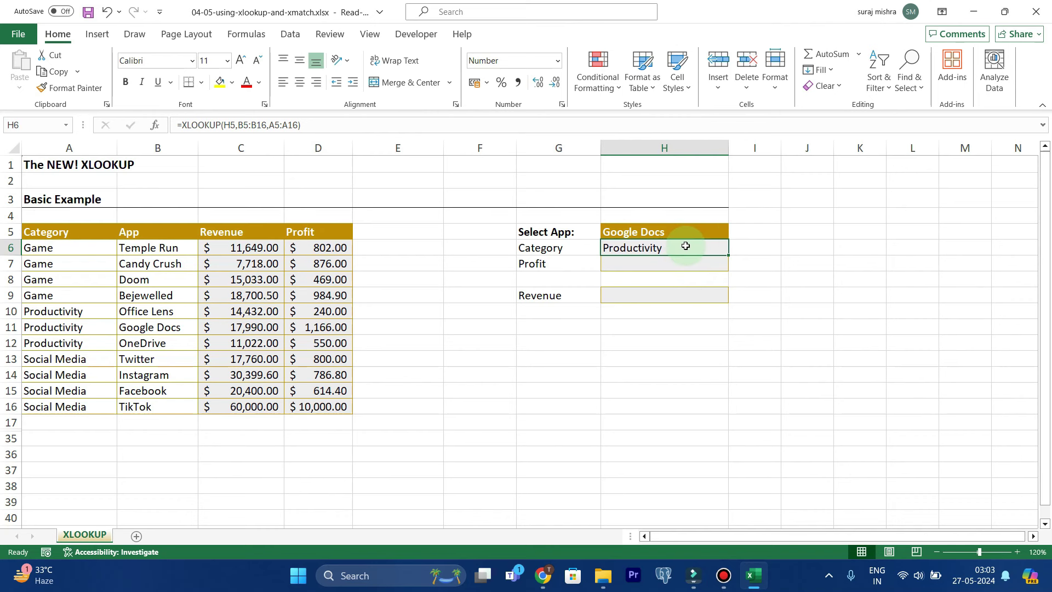
double_click(685, 246)
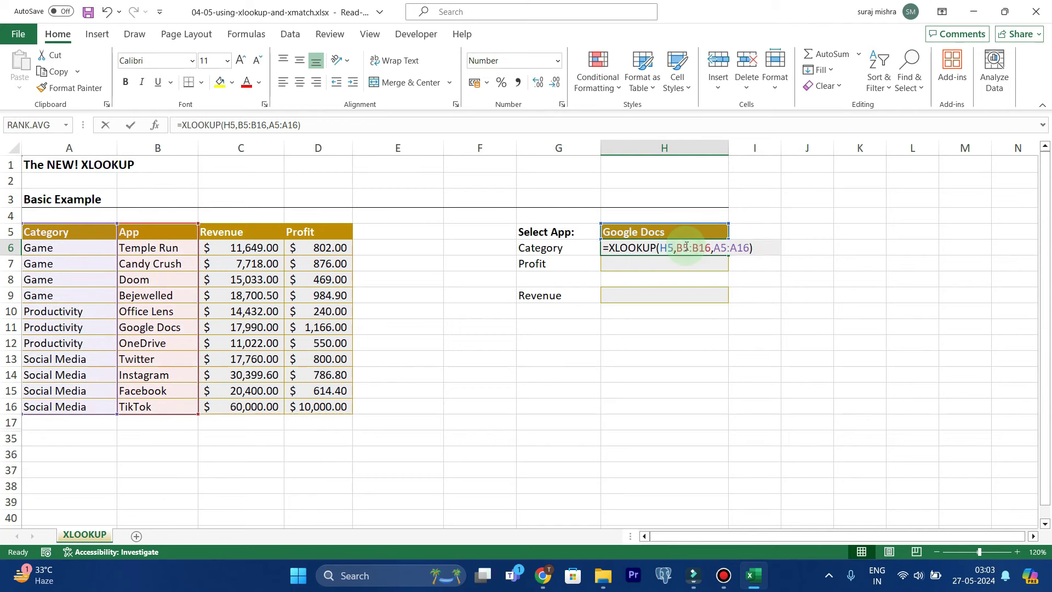
click(750, 248)
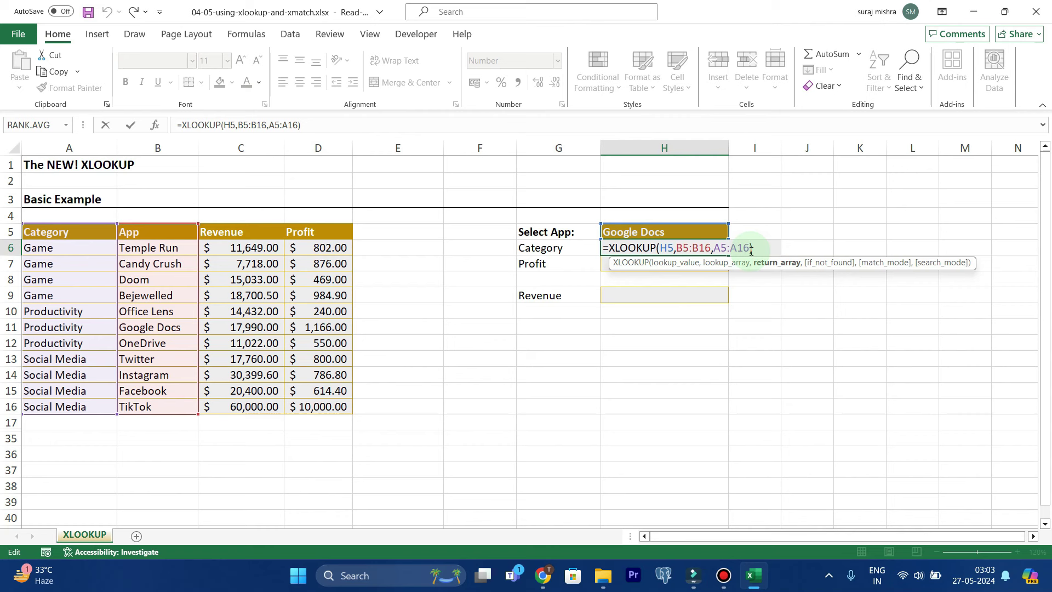
text(,)
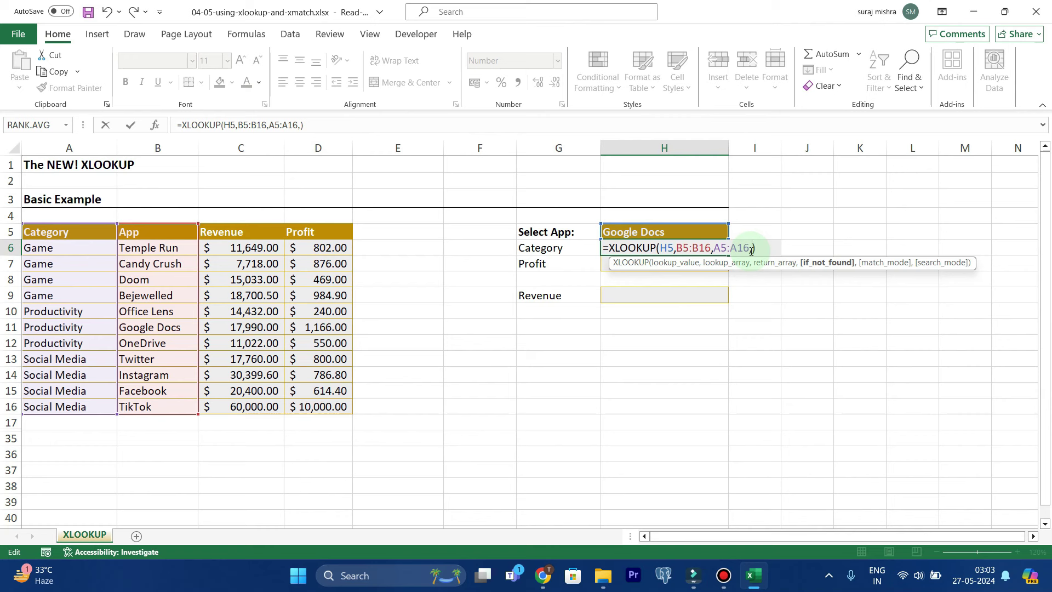
text(")
key(Caps_Lock)
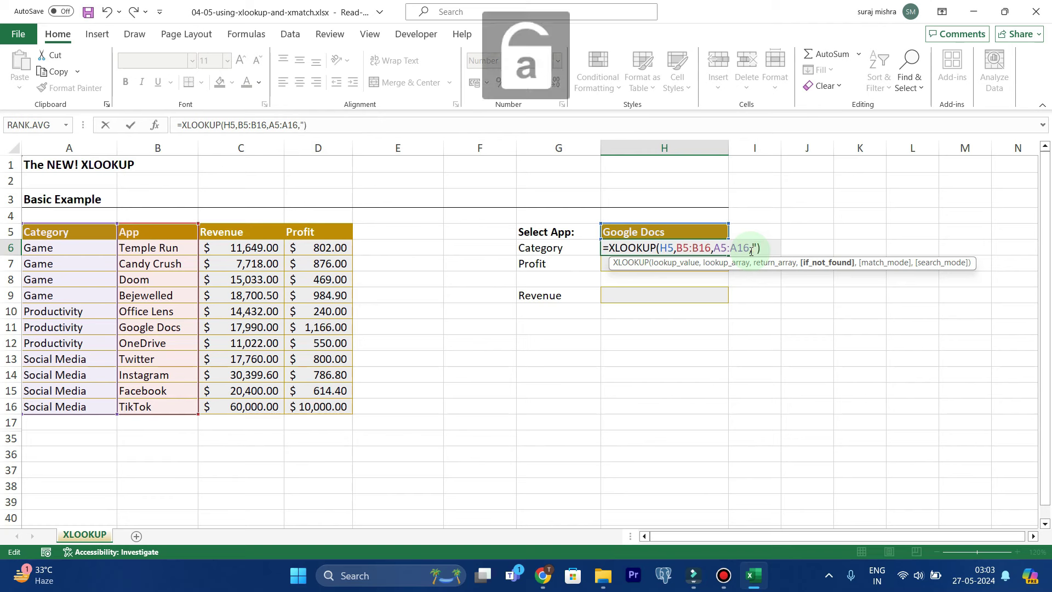
text(N)
key(Caps_Lock)
text(ot)
key(Caps_Lock)
text(found")
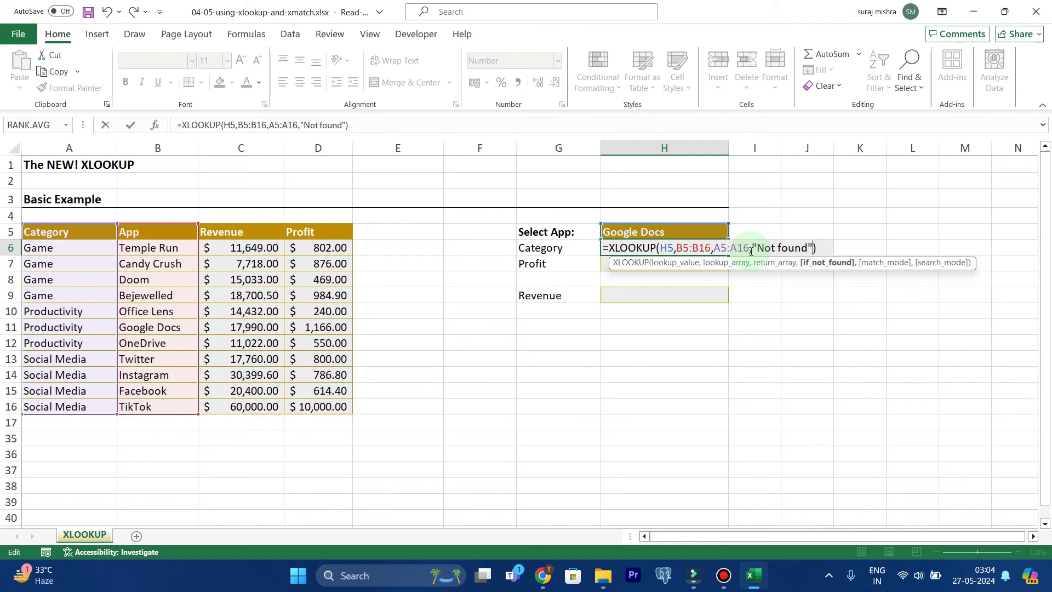
Complete the H6 XLOOKUP with match mode 0 for an exact match and search mode 1 for first-to-last
text(,)
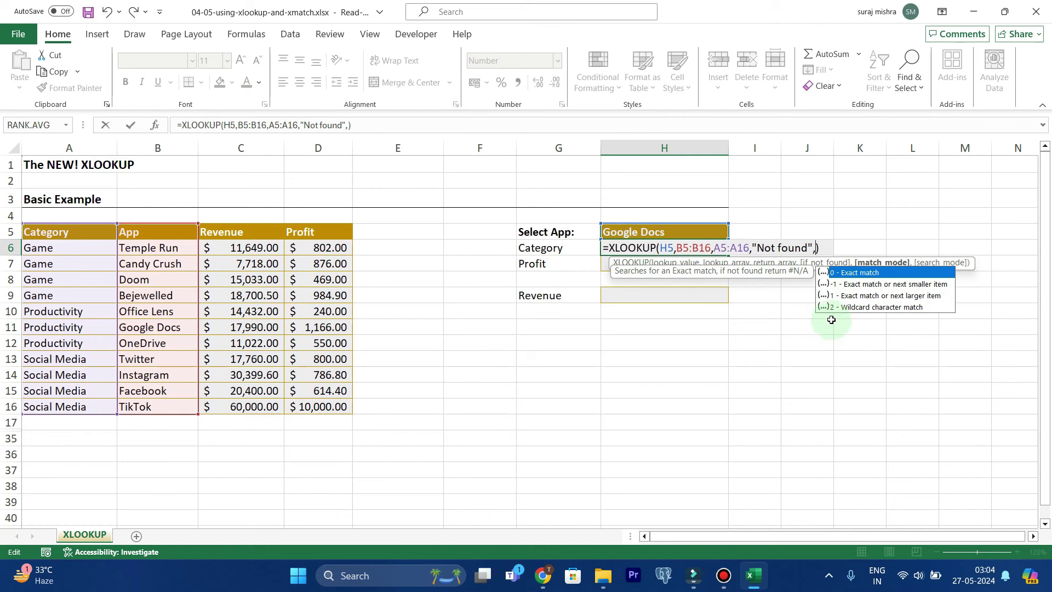
text(0)
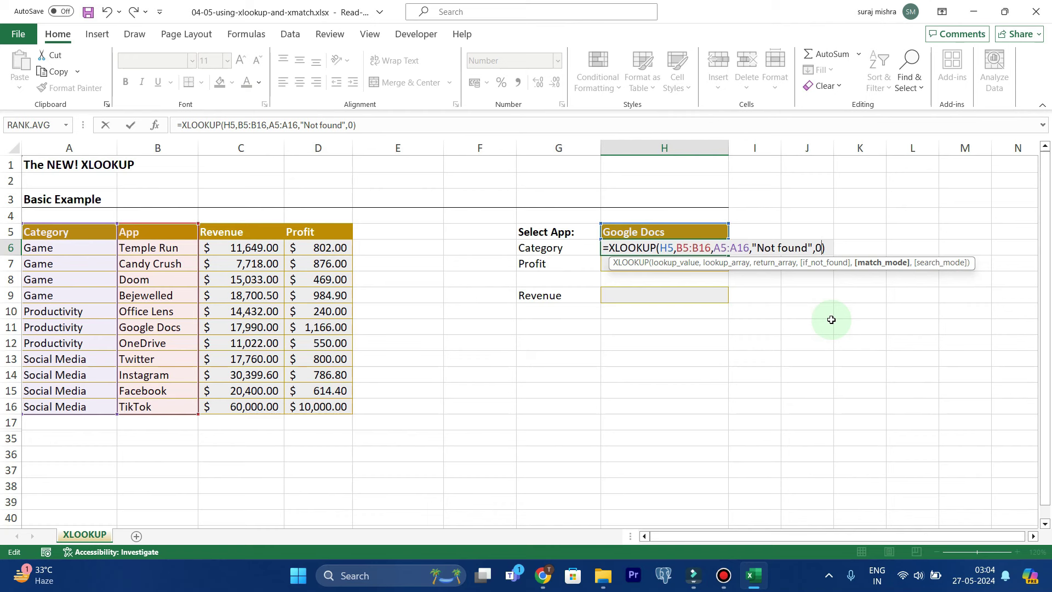
text(,)
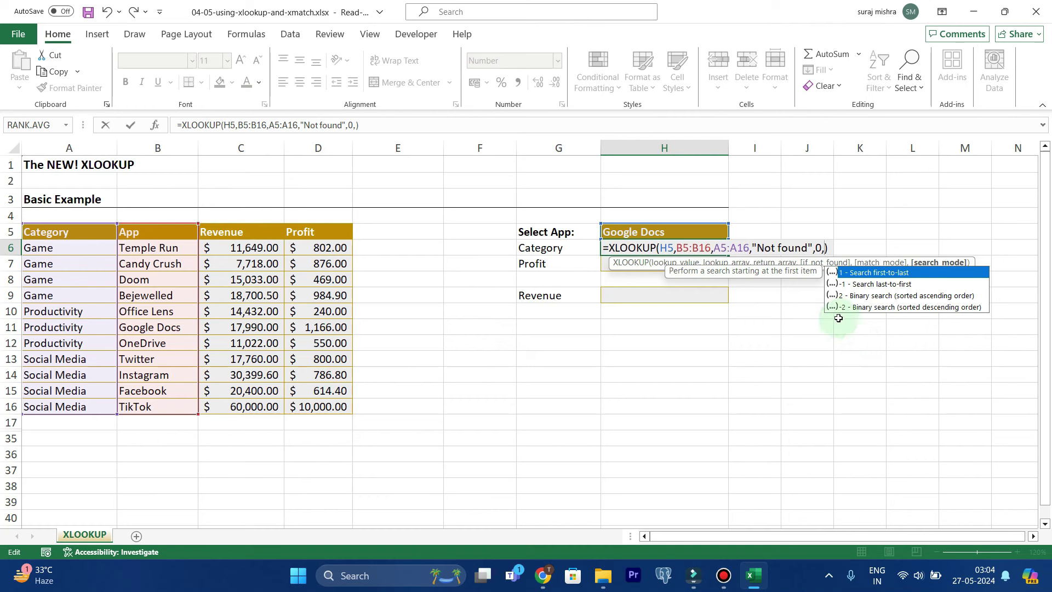
text(1)
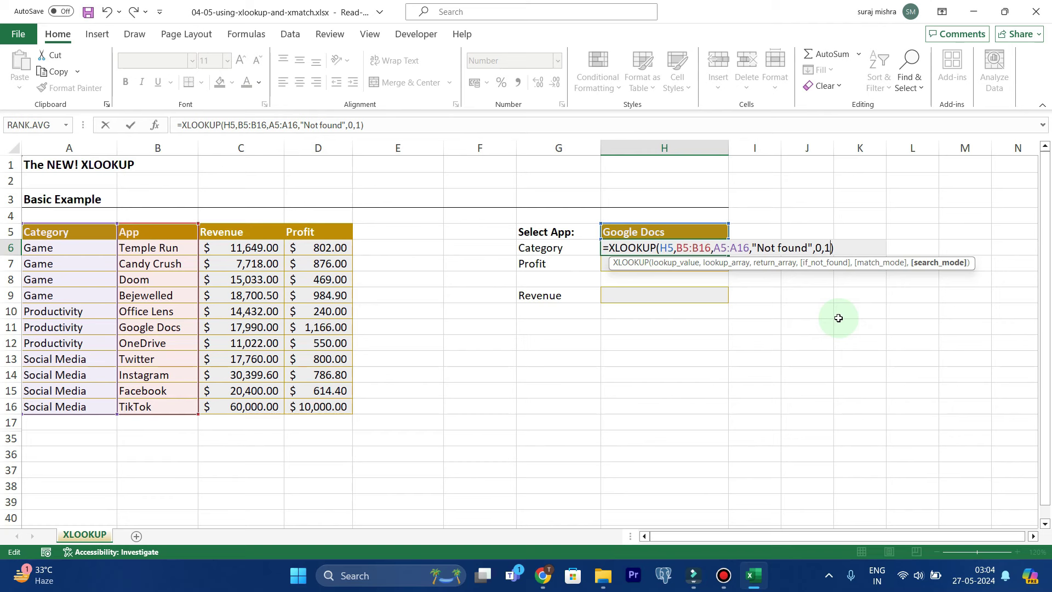
key(Return)
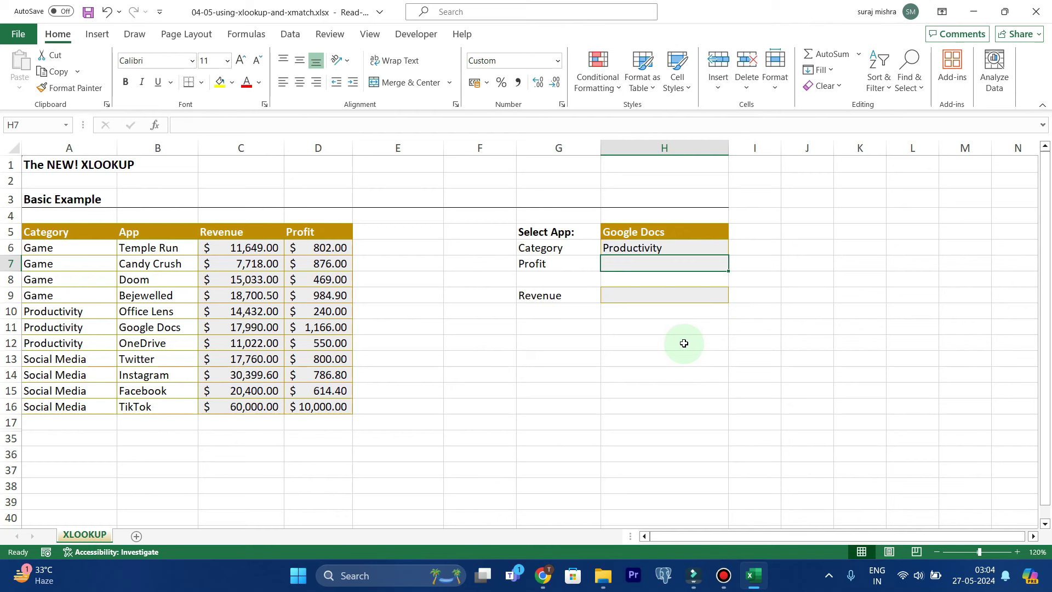
double_click(636, 264)
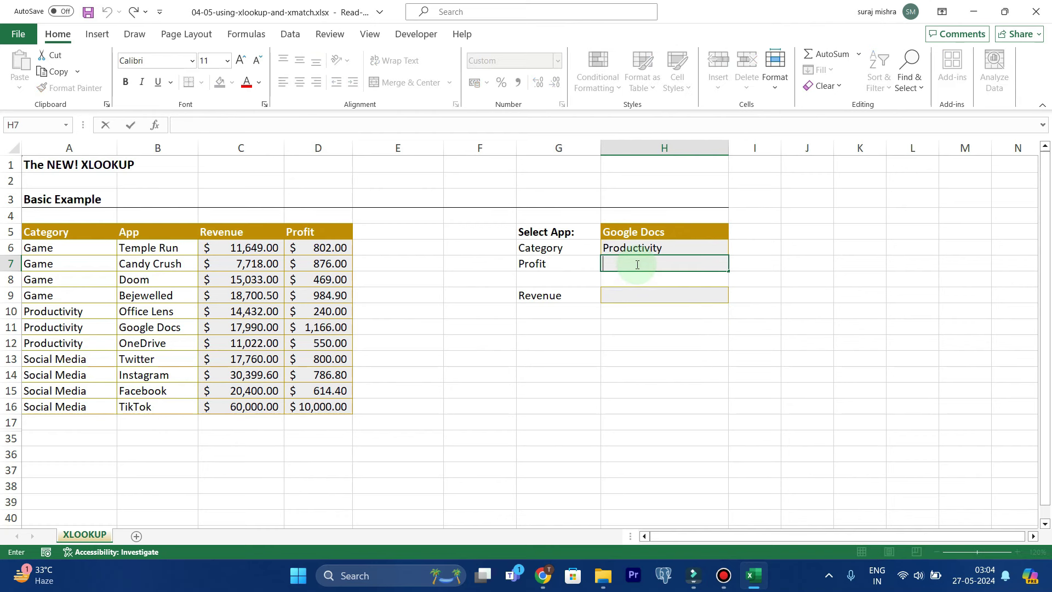
text(=xll)
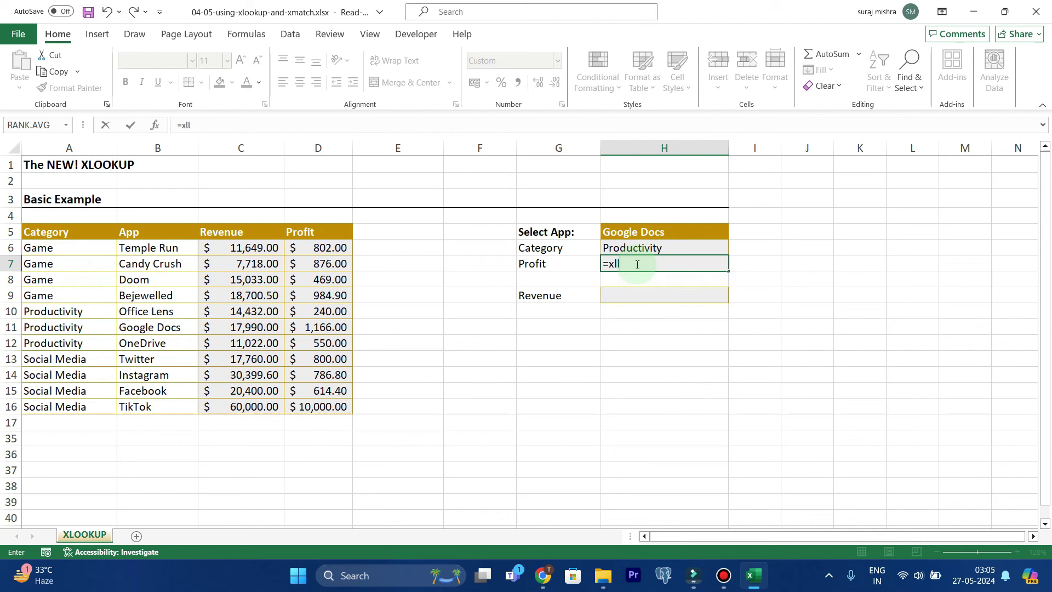
key(BackSpace)
text(o)
key(Tab)
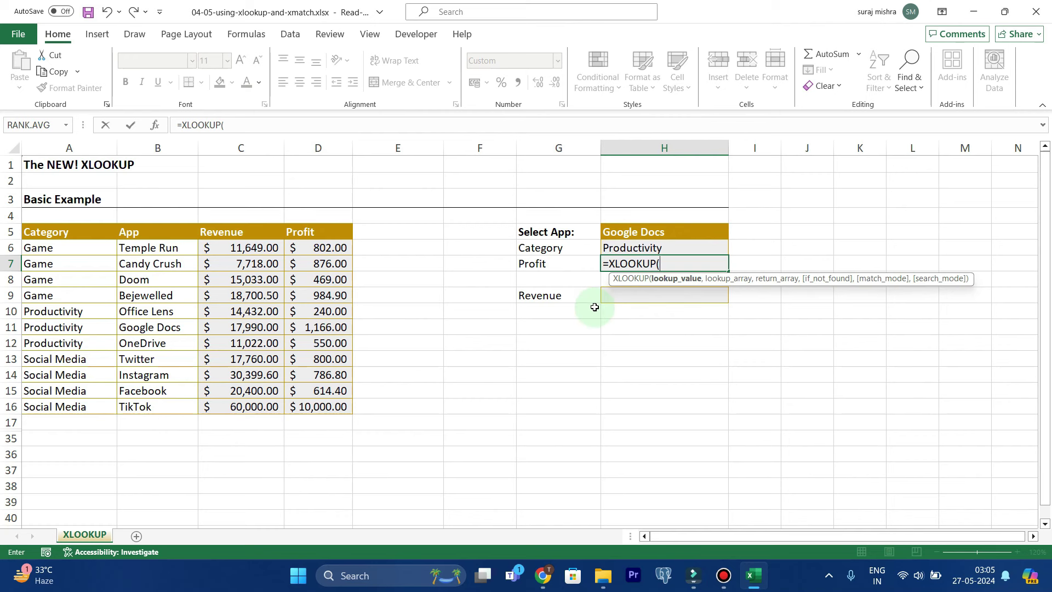
key(BackSpace)
key(BackSpace)
key(BackSpace)
key(BackSpace)
key(BackSpace)
key(BackSpace)
key(BackSpace)
key(BackSpace)
key(BackSpace)
key(Return)
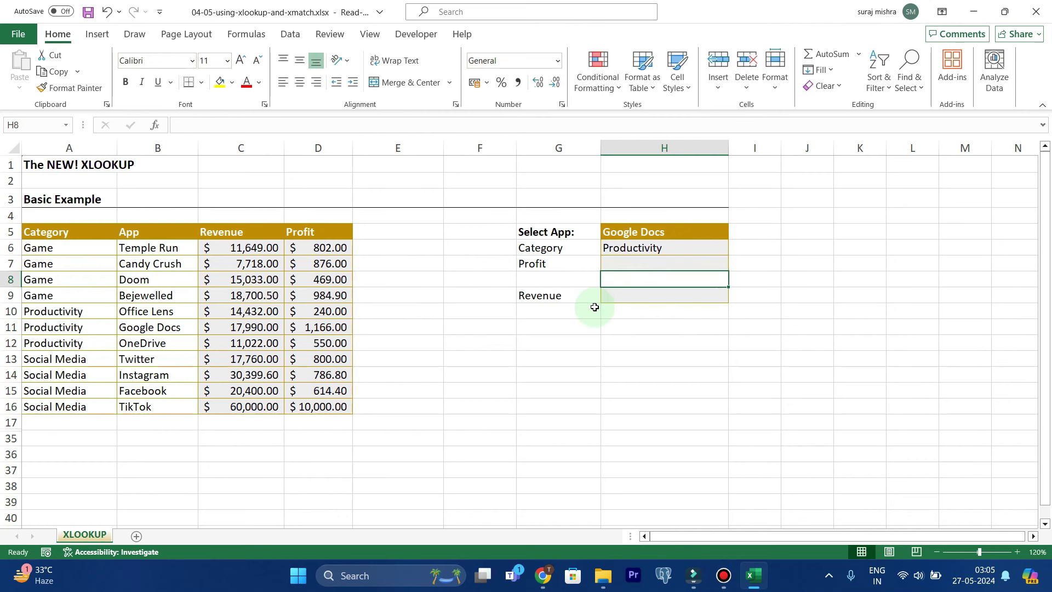
Convert the app data range A5:D16 into a table with headers
click(239, 296)
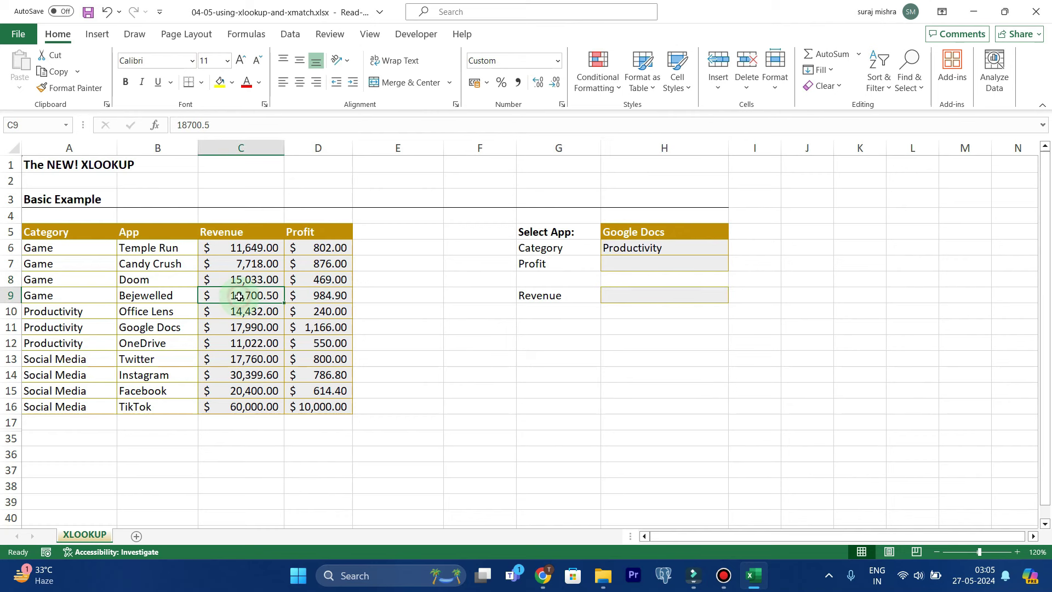
click(177, 385)
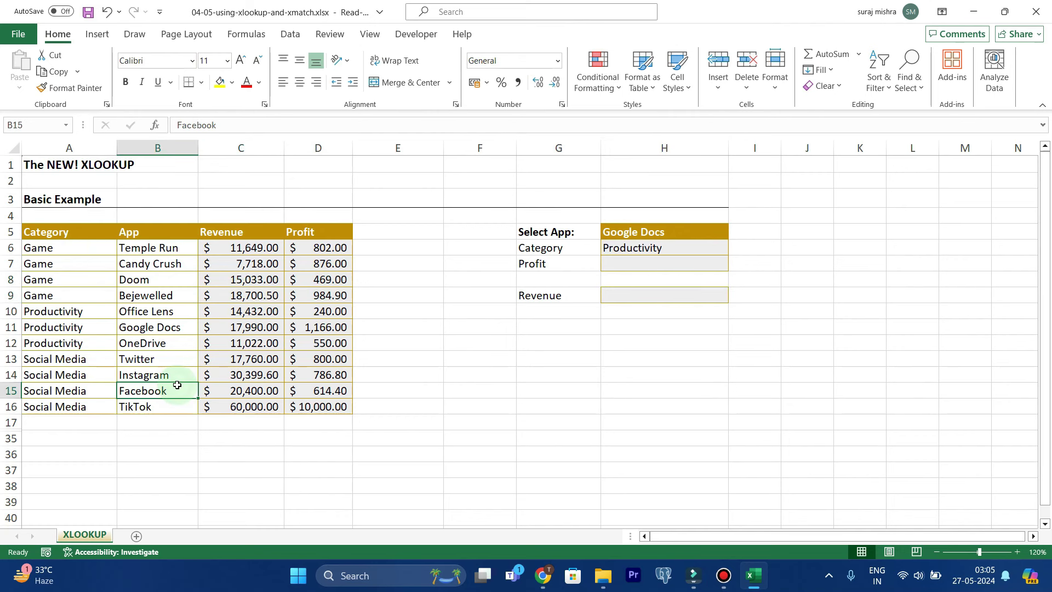
key(ctrl+t)
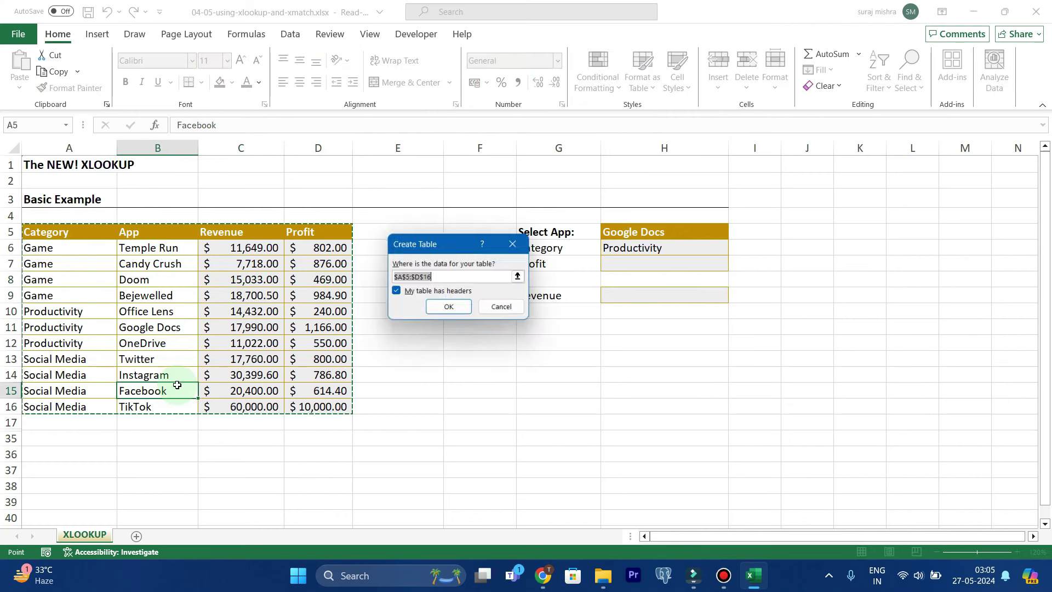
click(447, 312)
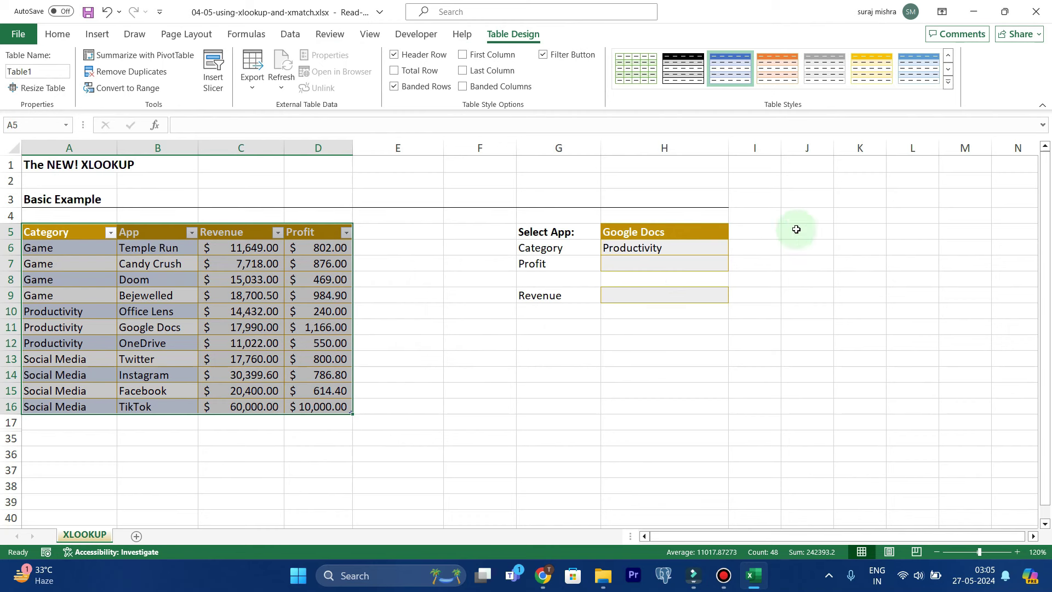
Apply the Dark-group style with a green header and light blue bands to the app table
click(933, 72)
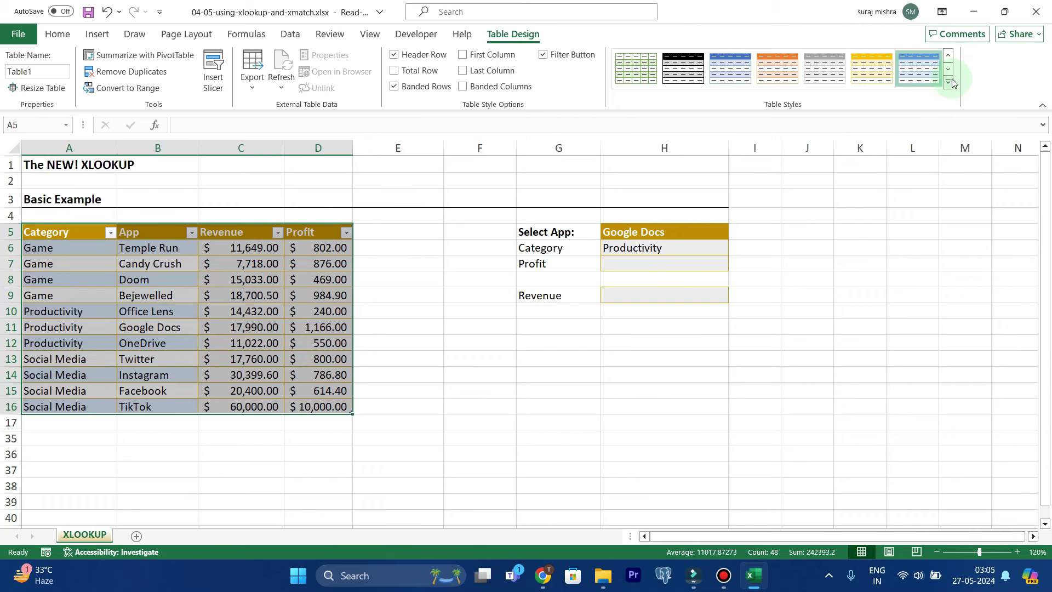
click(949, 81)
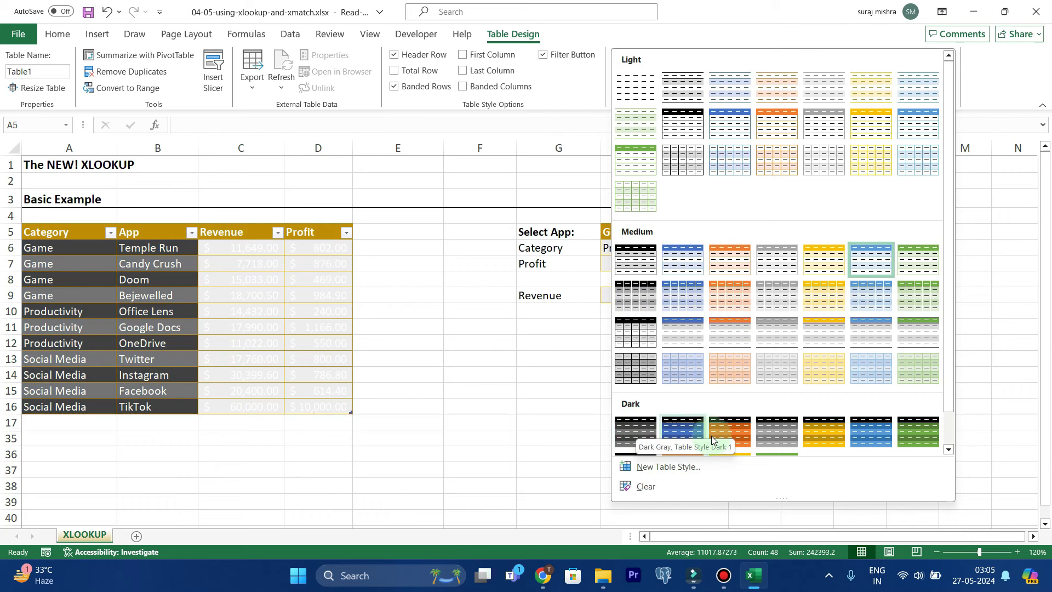
scroll(711, 435, down, 1)
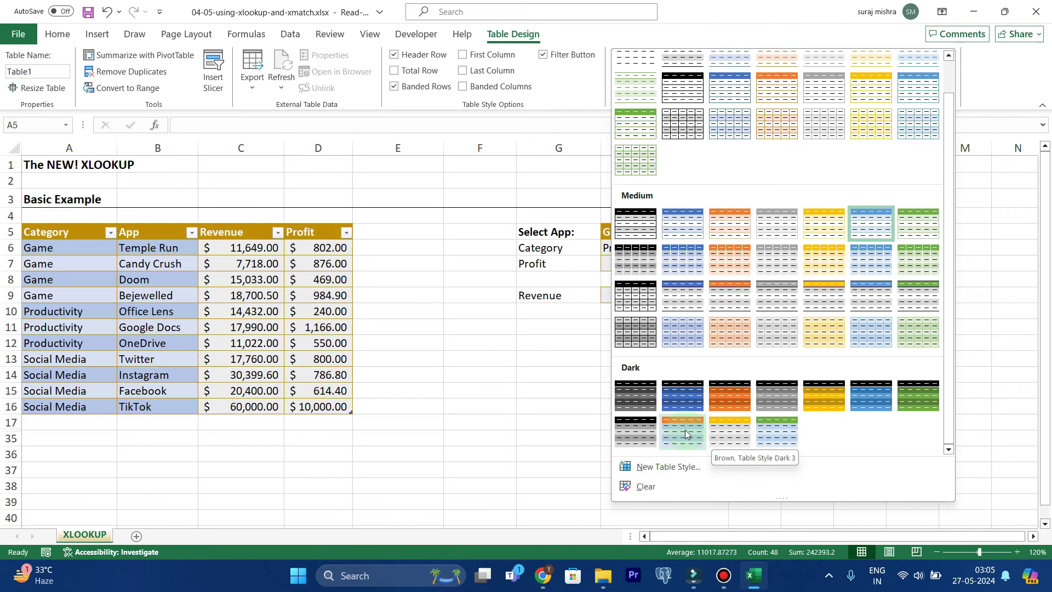
click(770, 435)
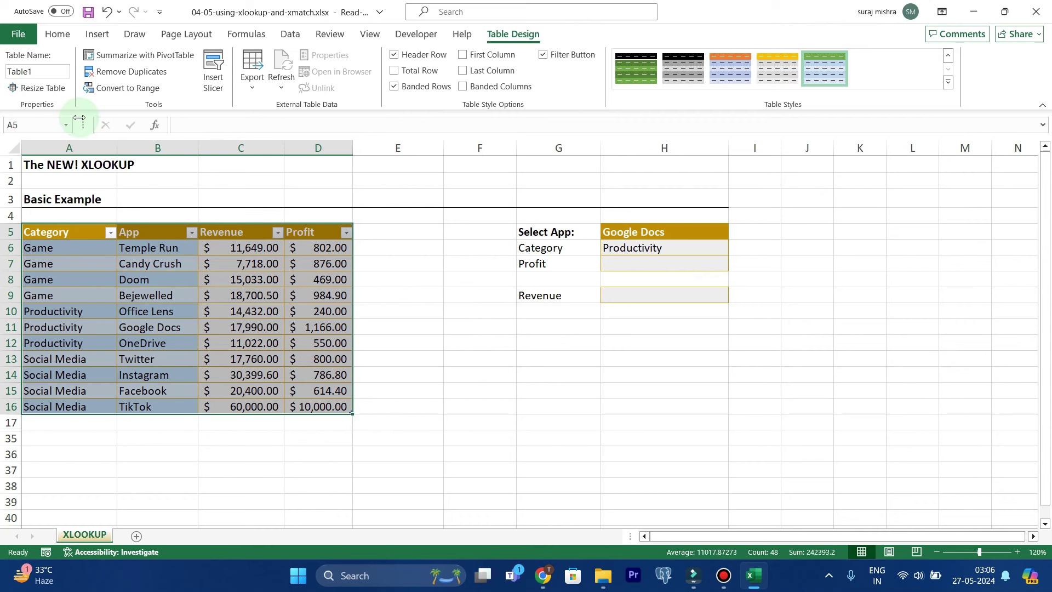
Rename the app table as Apps_list
click(41, 71)
key(BackSpace)
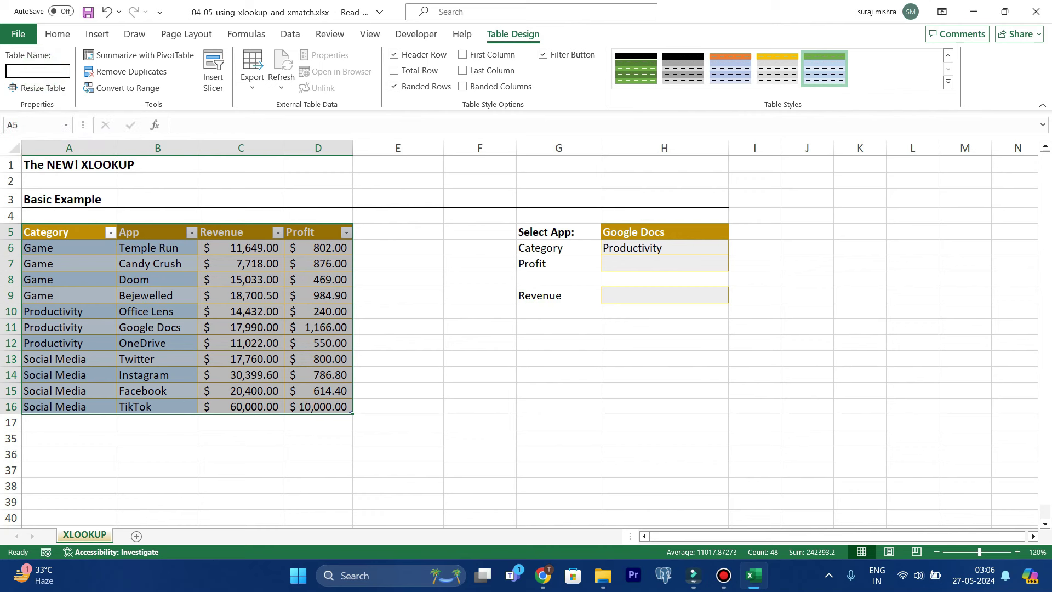
text(Apps_list)
key(Return)
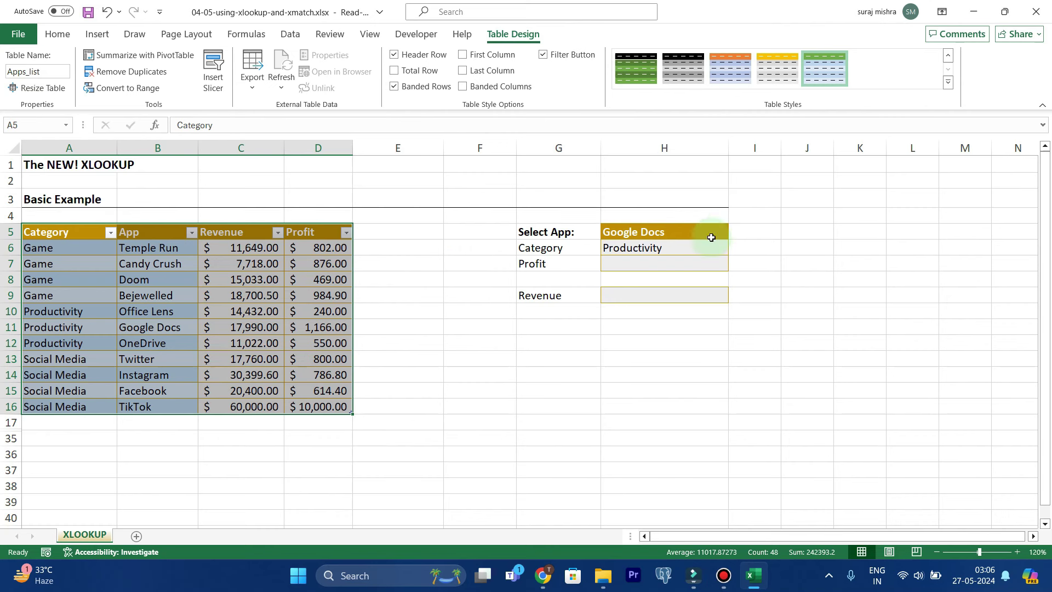
Start an XLOOKUP formula in the Profit cell H7 with H5 as the lookup value
double_click(652, 261)
text(=xloo)
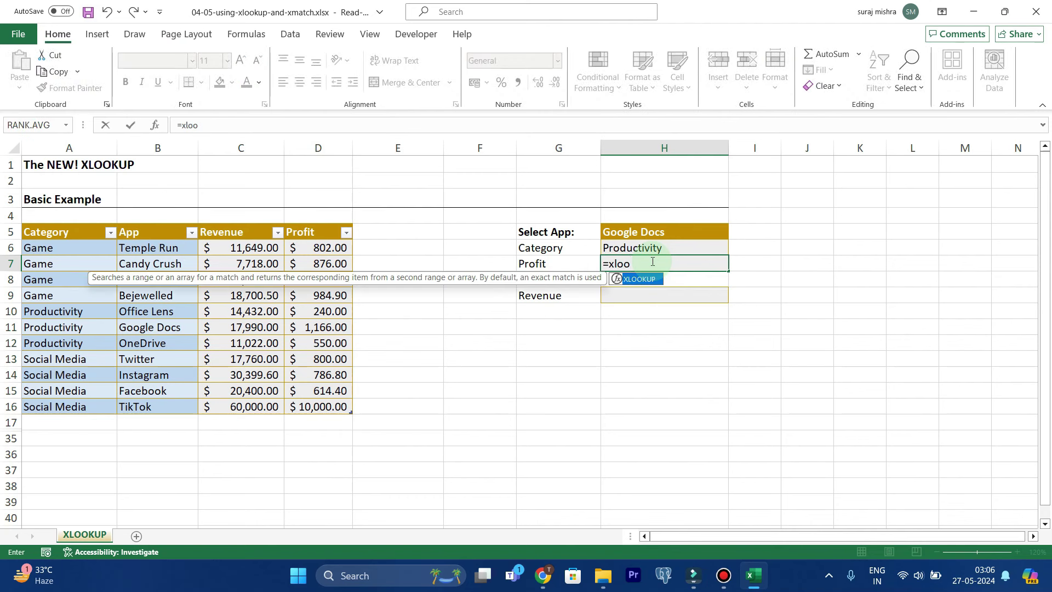
key(Tab)
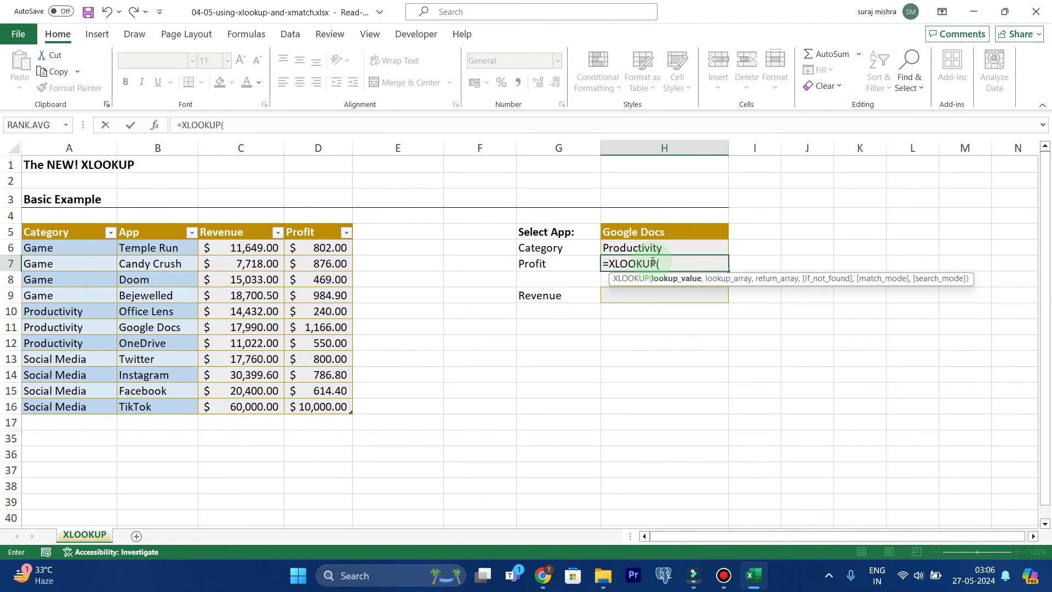
click(647, 233)
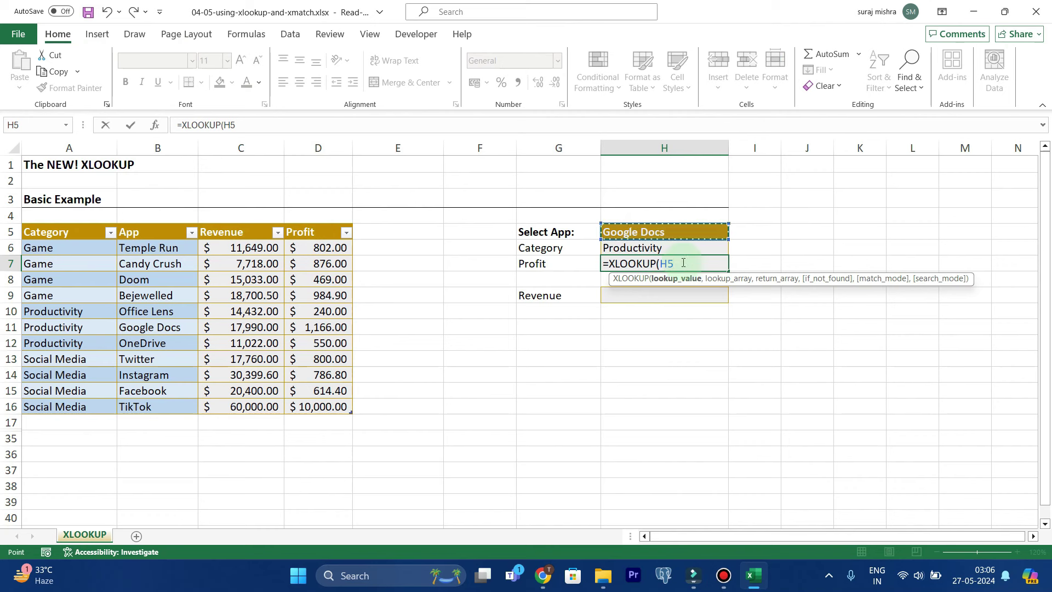
text(,)
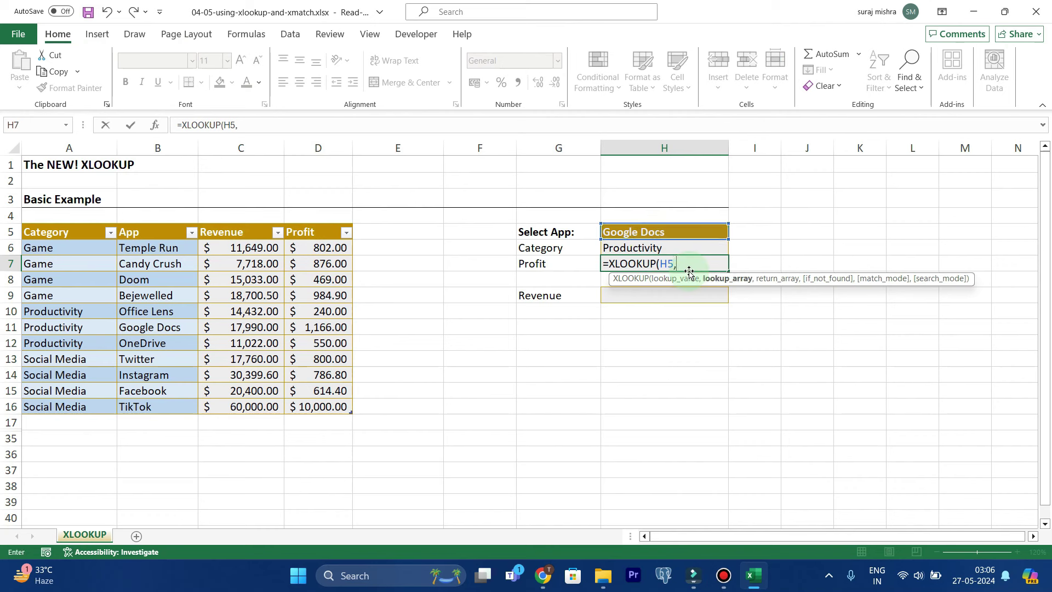
Enter Apps_list[App] as the lookup array of the H7 XLOOKUP
text(a)
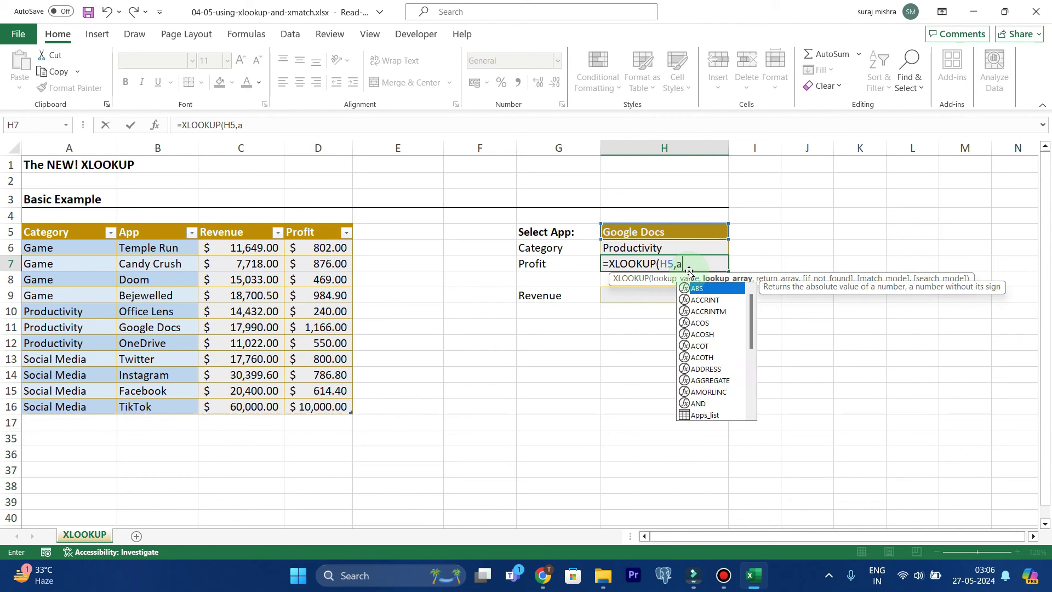
text(pps)
key(Tab)
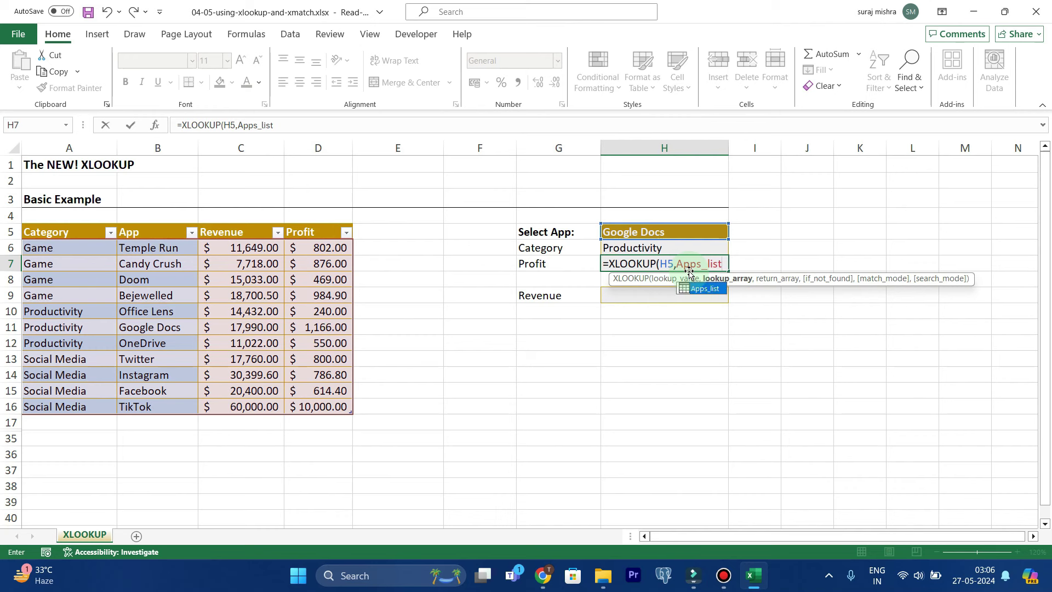
text([)
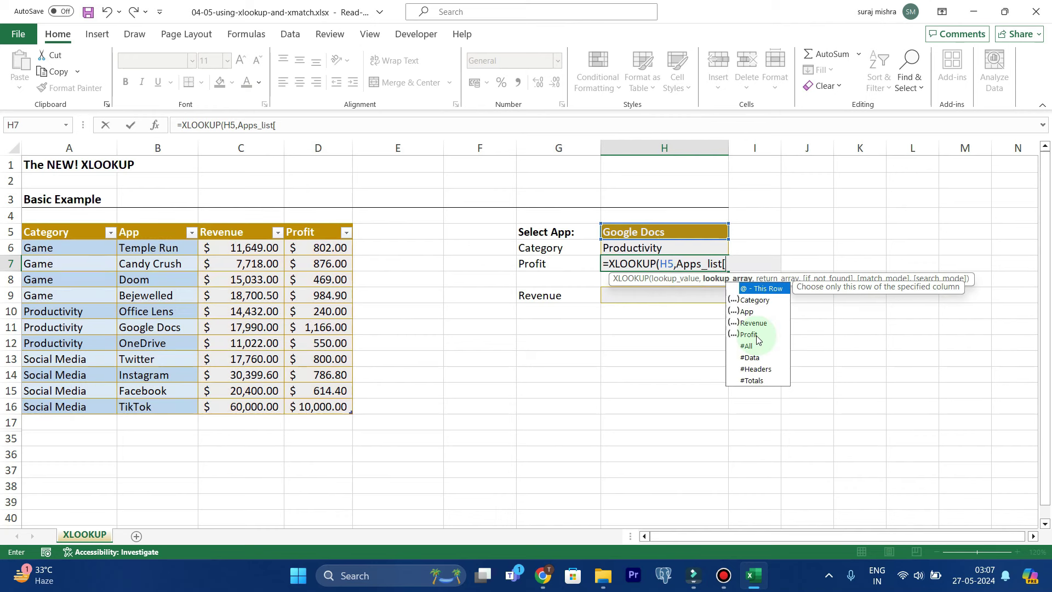
click(752, 317)
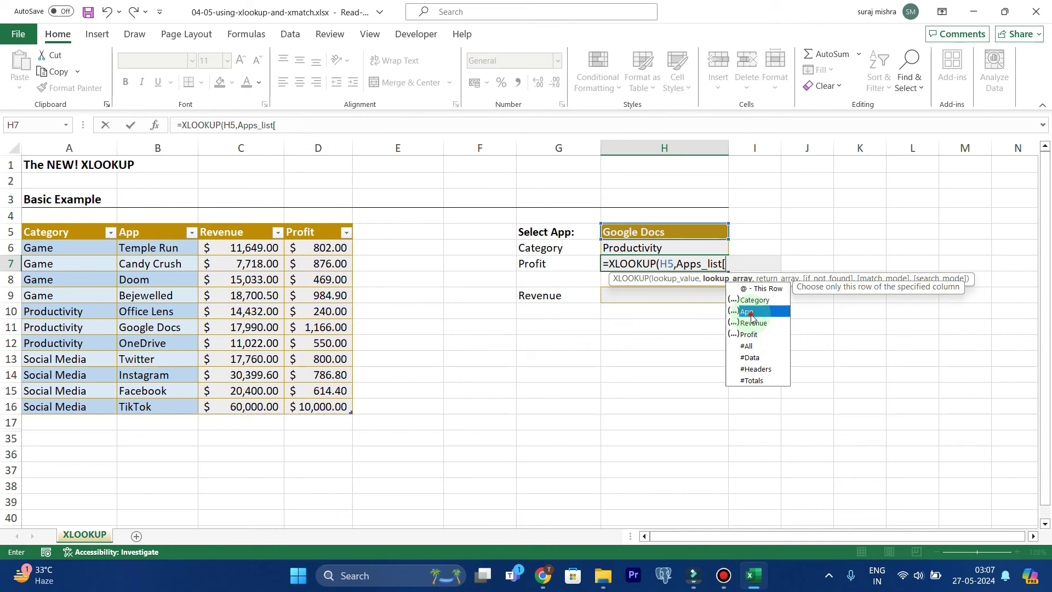
key(Tab)
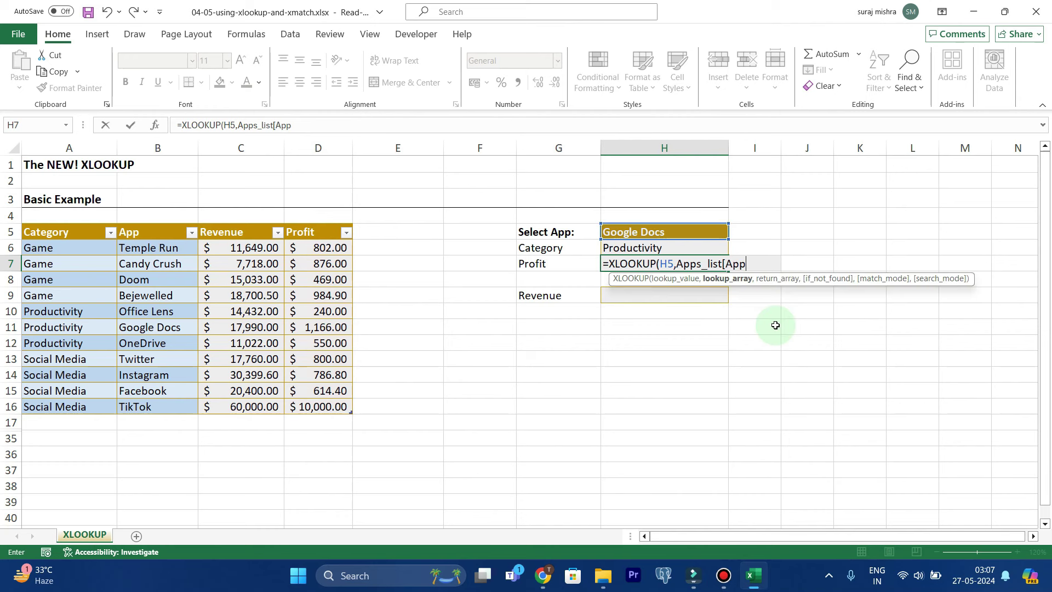
text(])
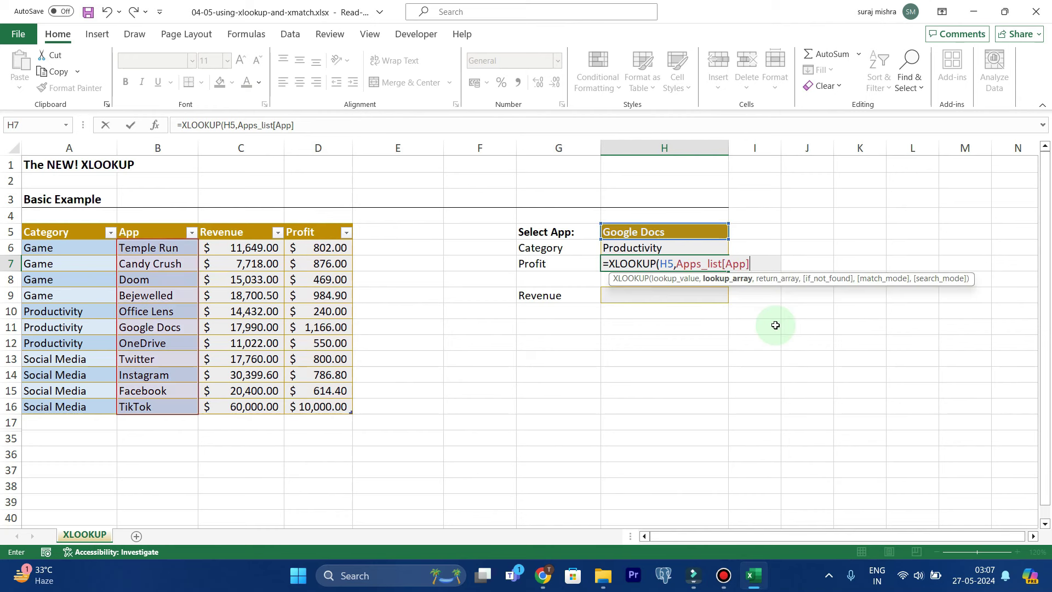
text(,)
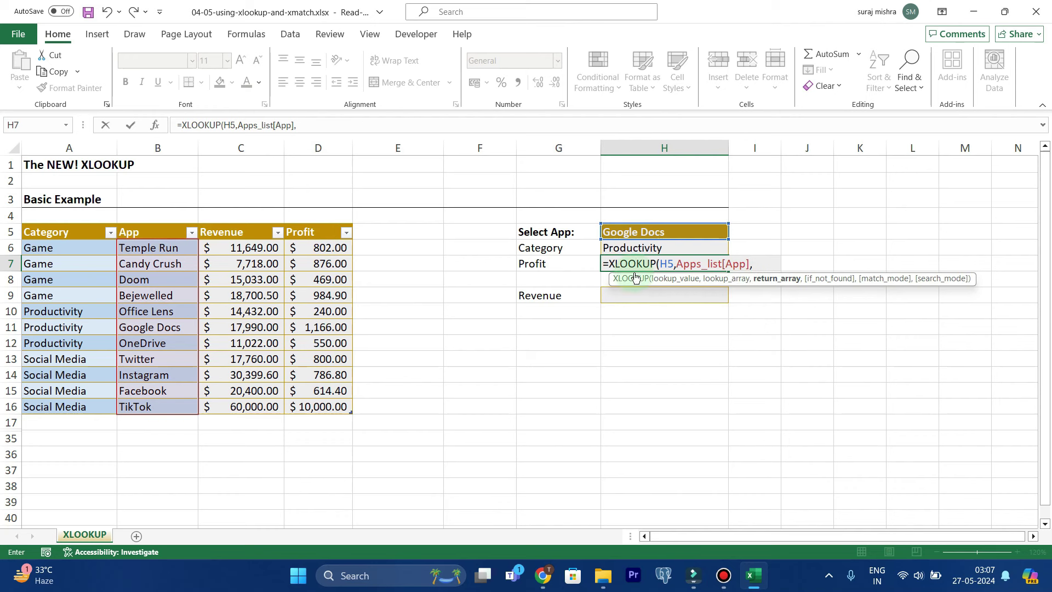
Enter Apps_list[Profit] as the return array of the H7 XLOOKUP
text(app)
key(Tab)
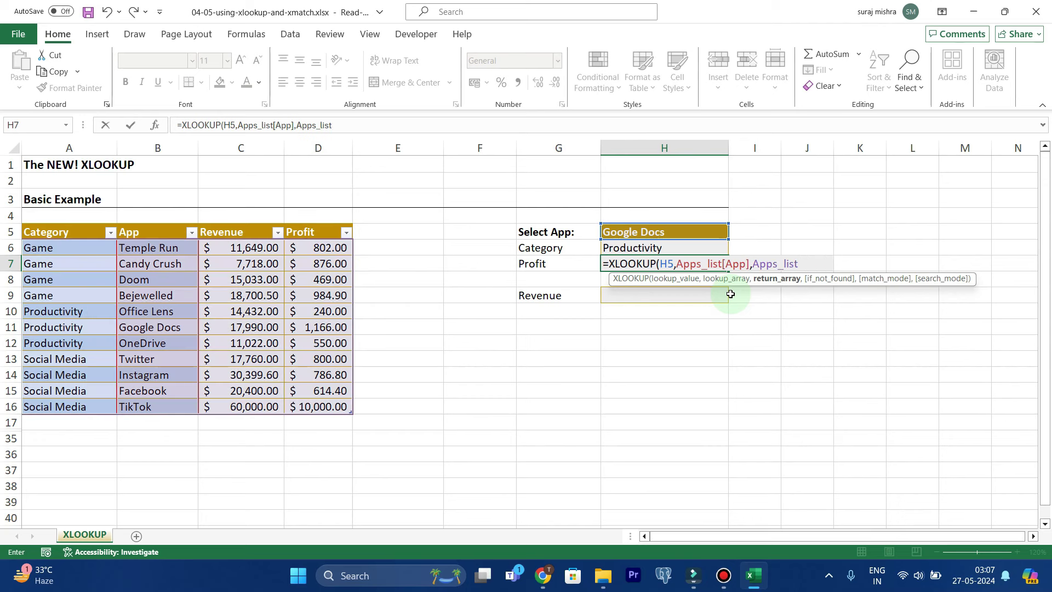
text([)
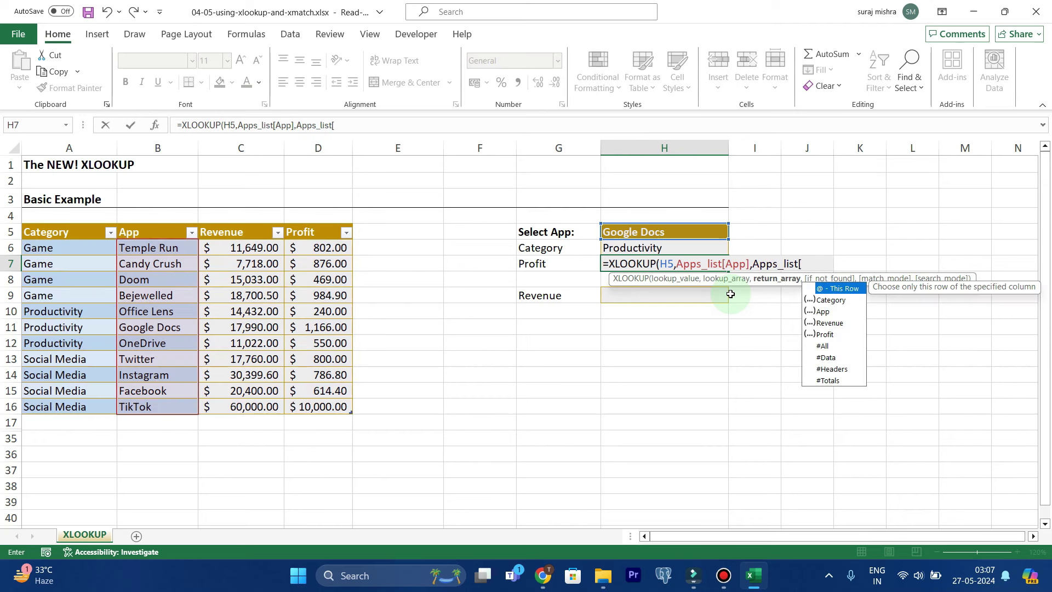
click(831, 335)
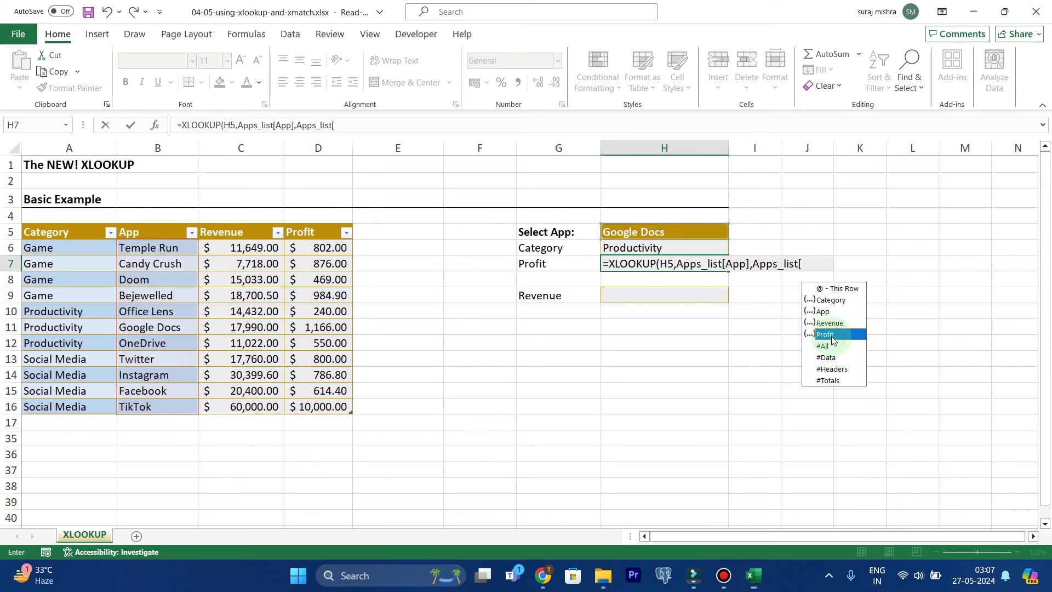
double_click(830, 336)
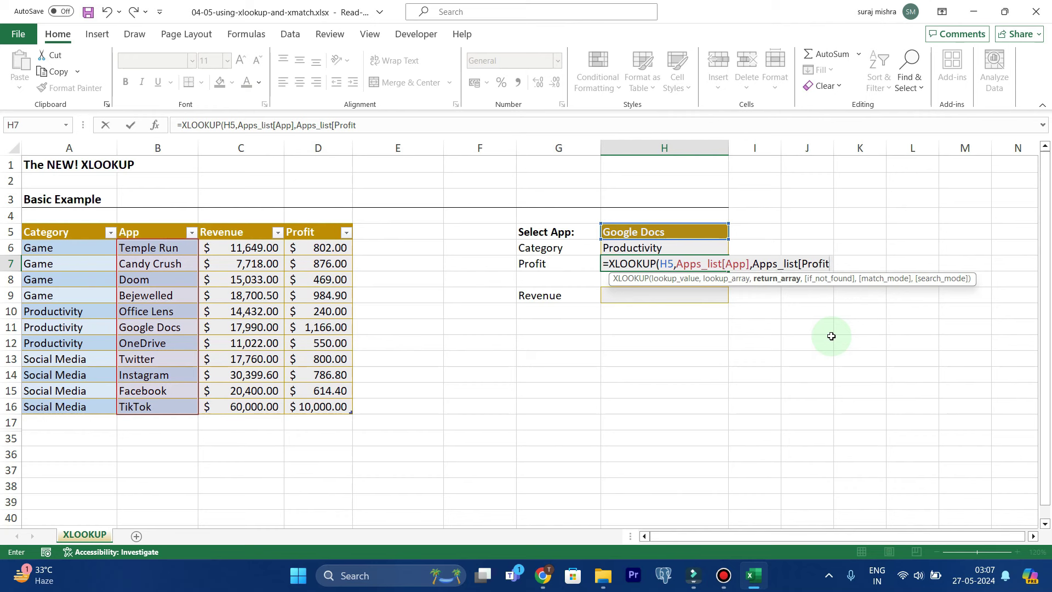
text(])
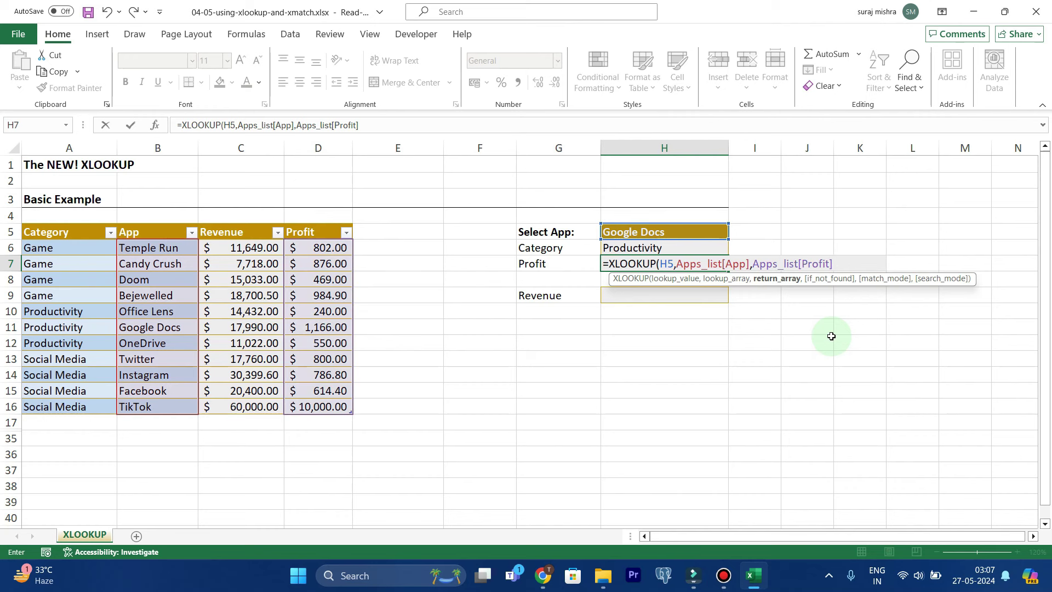
text(,)
Complete the H7 XLOOKUP with "" as the not-found value, match mode 0 and search mode 1
text("")
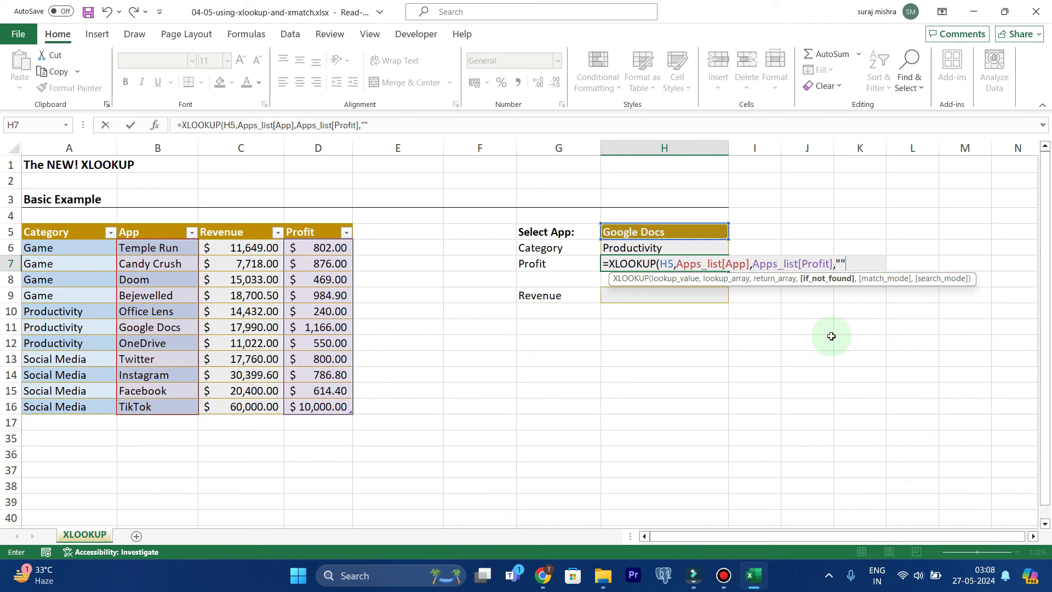
text(,)
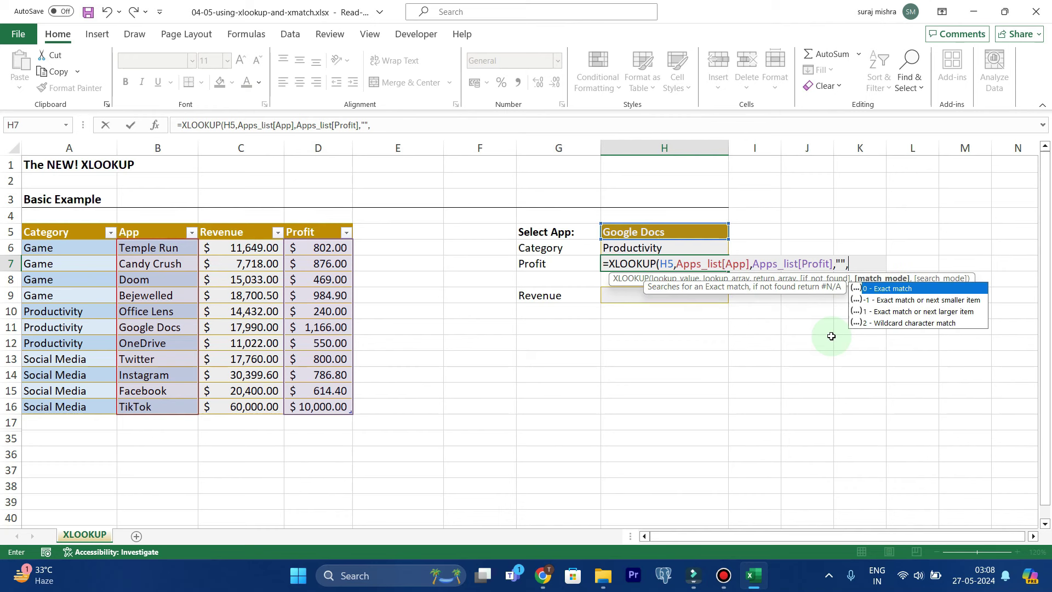
text(0)
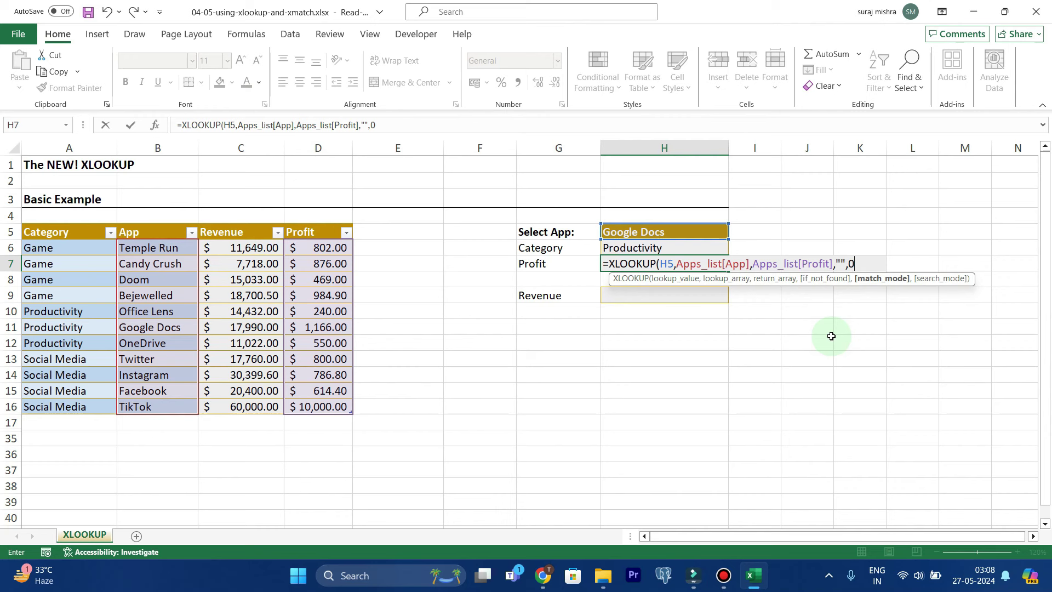
text(,)
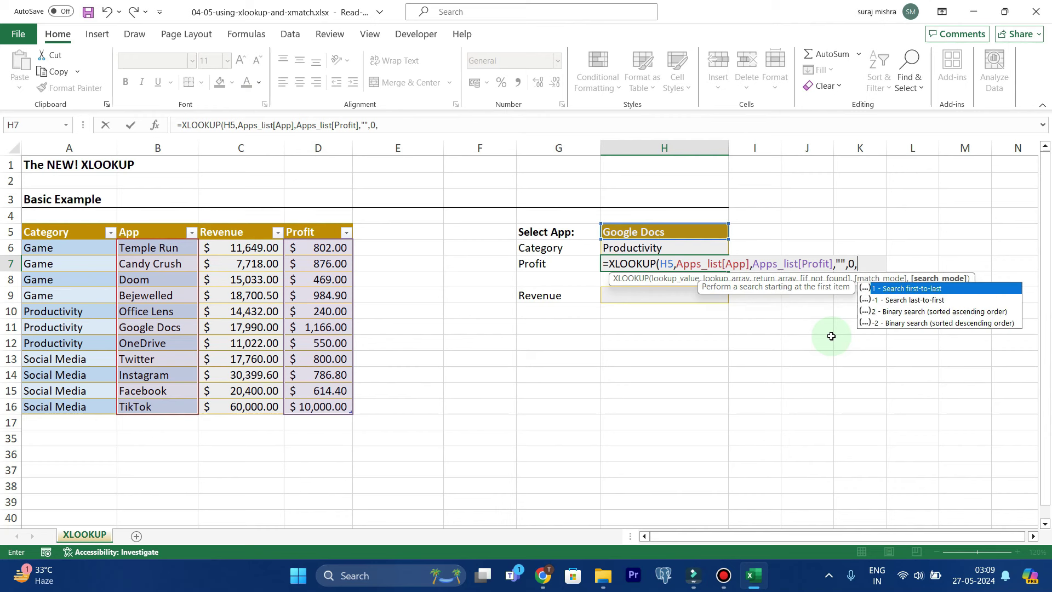
text(1)
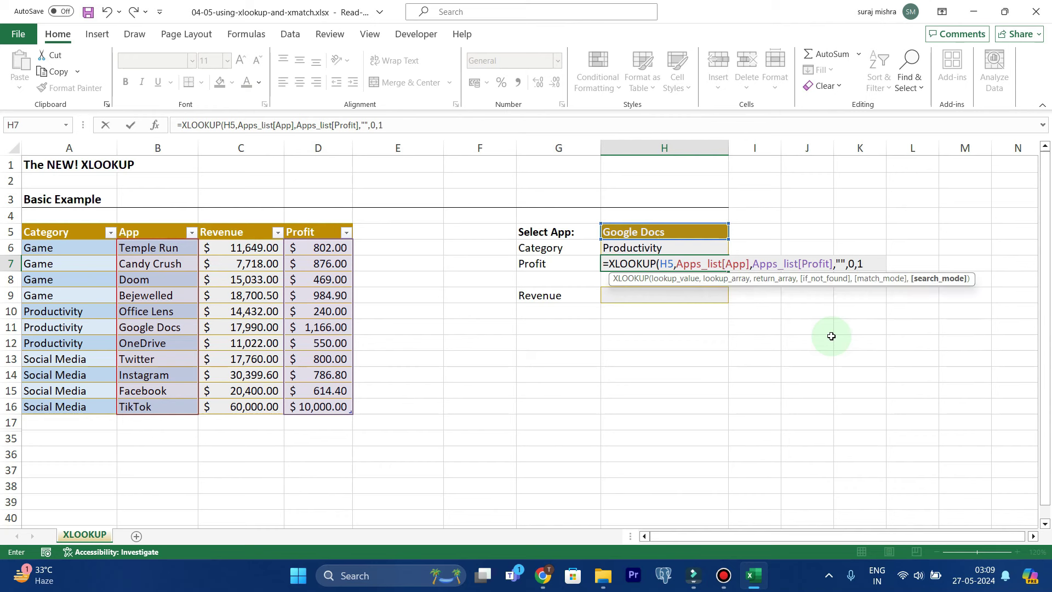
text())
key(Return)
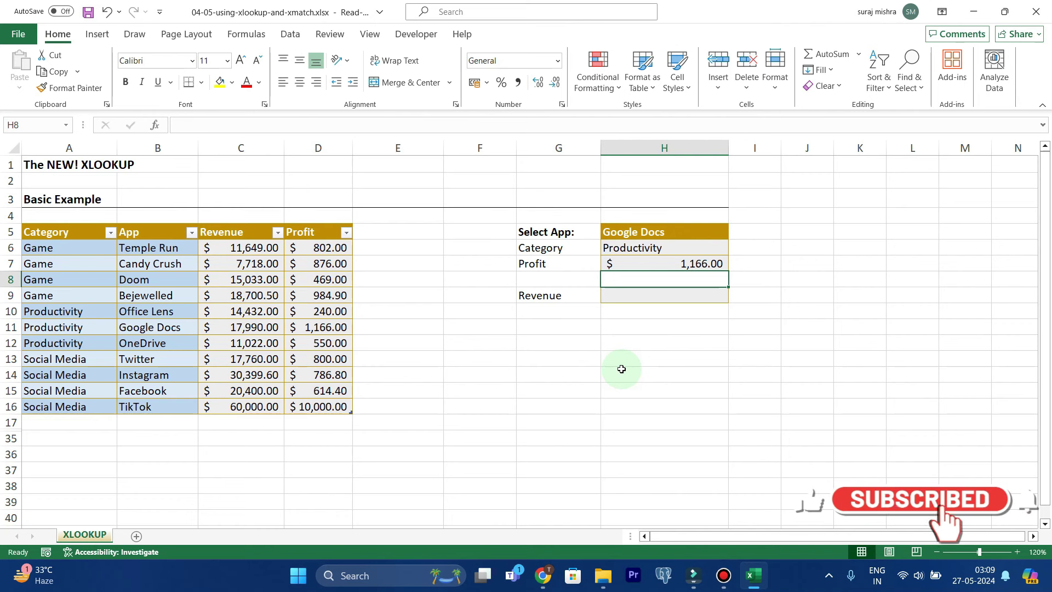
Start an XLOOKUP formula in the Revenue cell H9 with H5 as the lookup value
click(643, 299)
text(=)
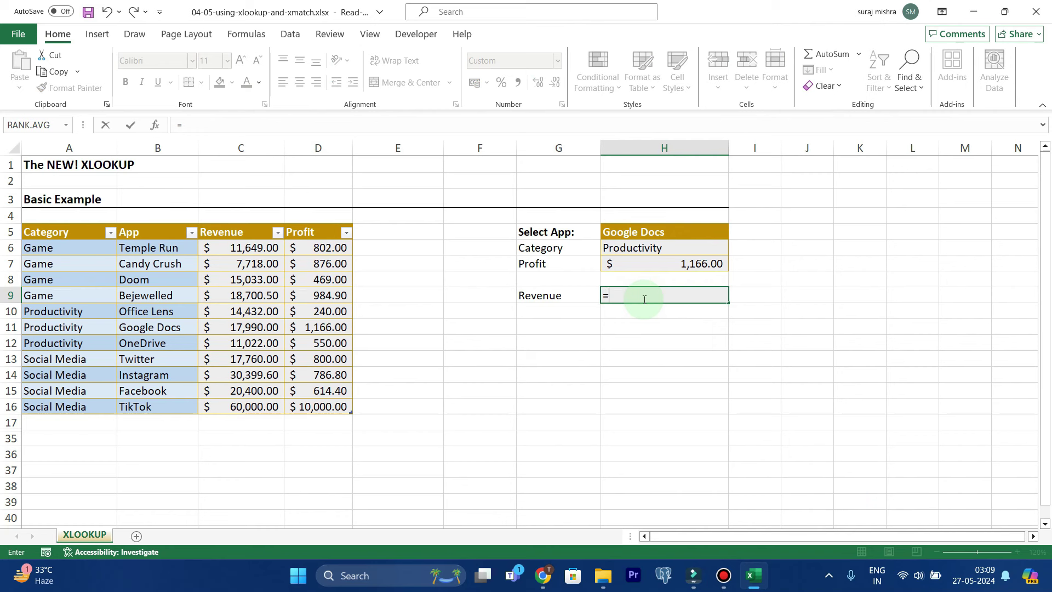
text(xlo)
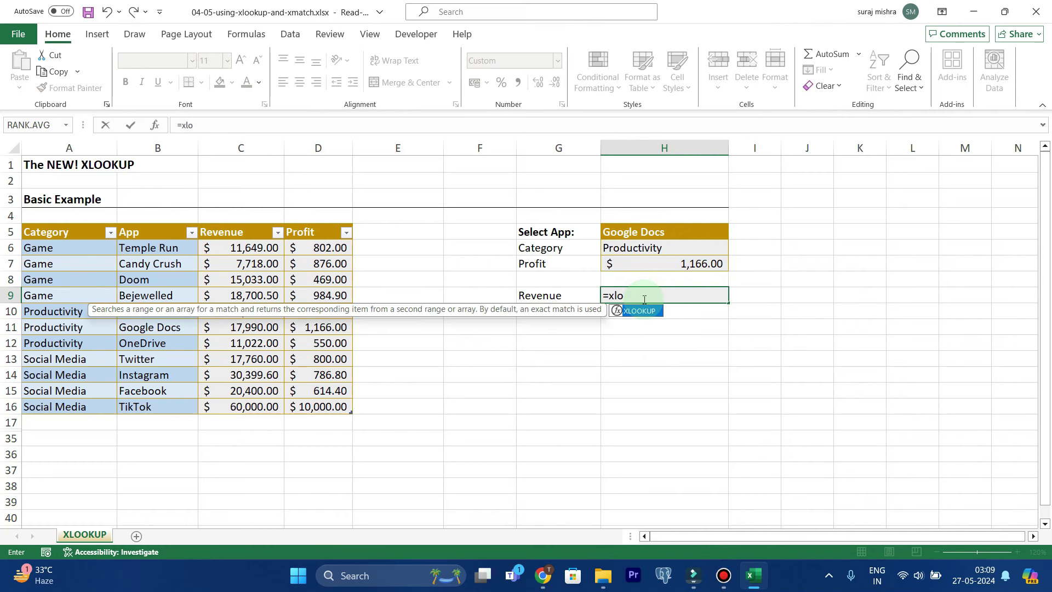
key(Tab)
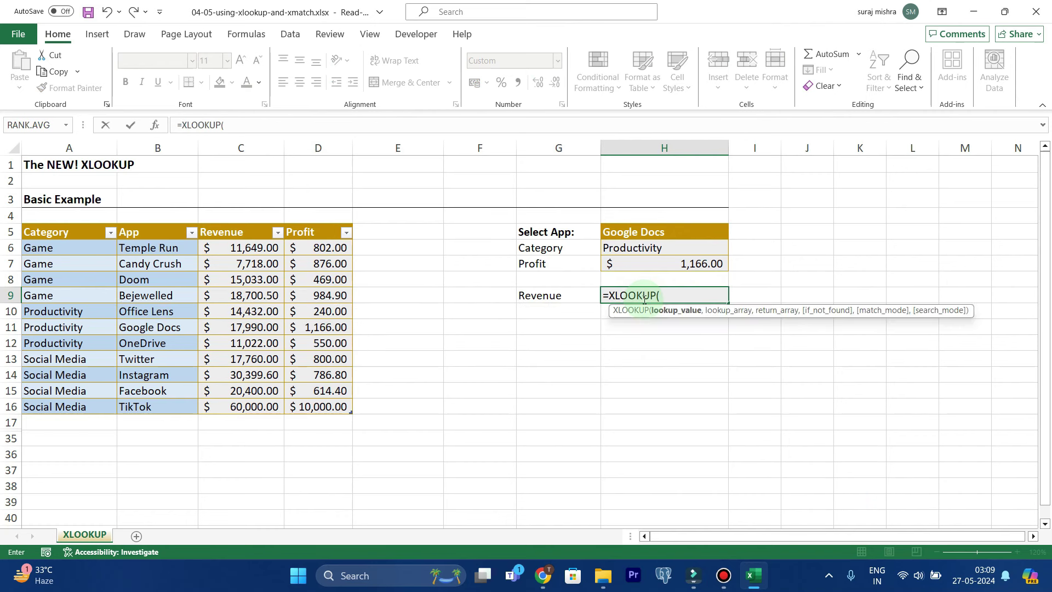
click(657, 239)
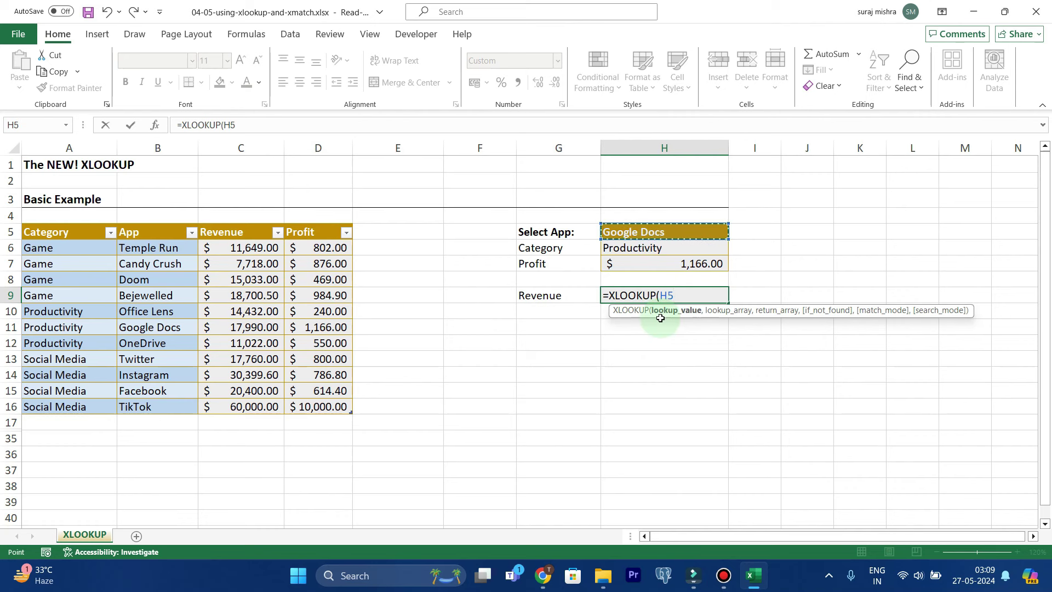
text(,)
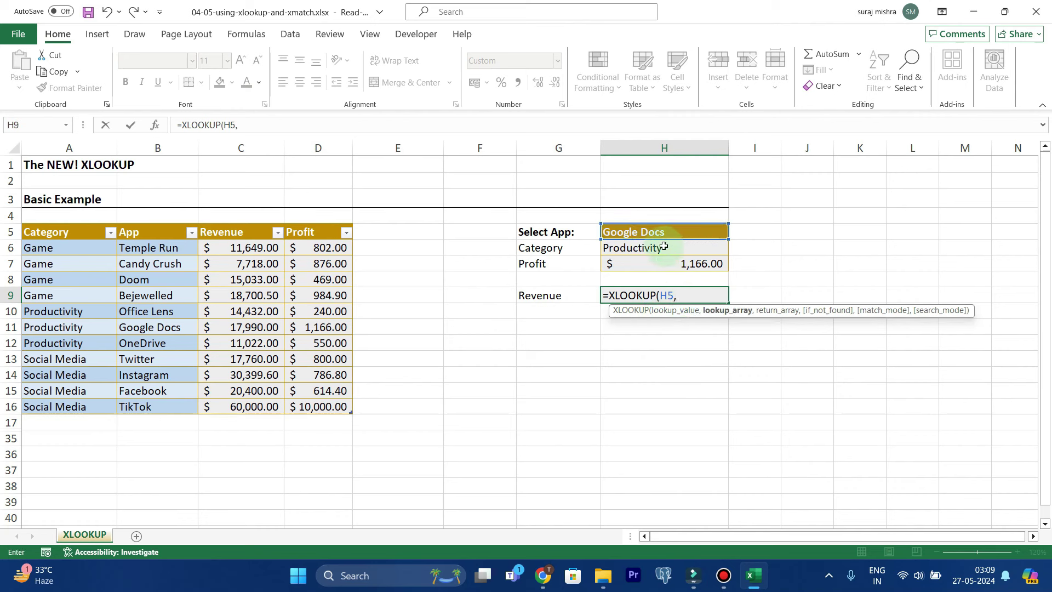
Enter Apps_list[App] as the lookup array of the H9 XLOOKUP
text(a)
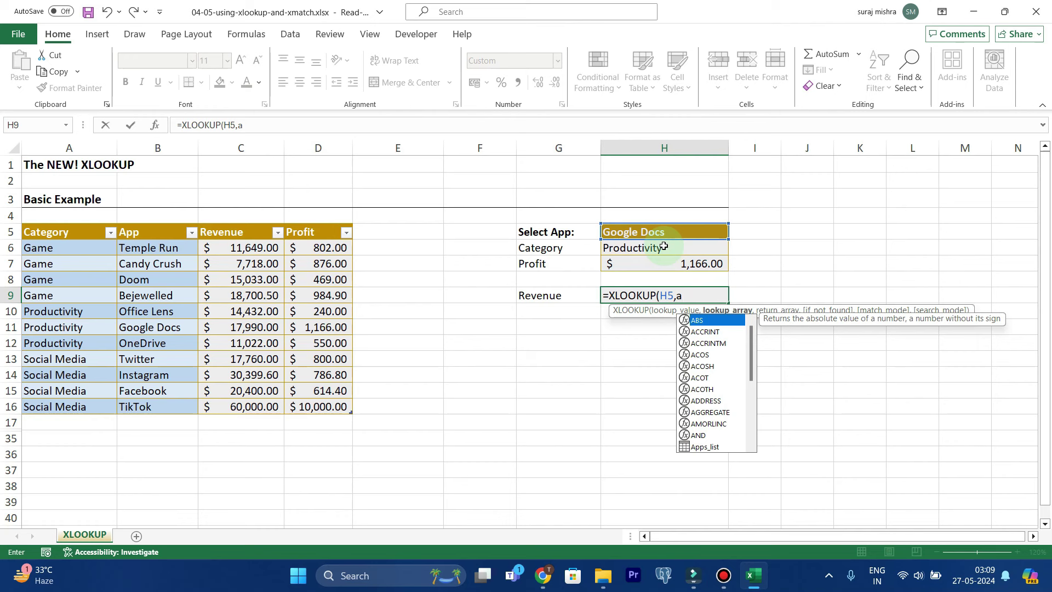
text(pp)
key(Tab)
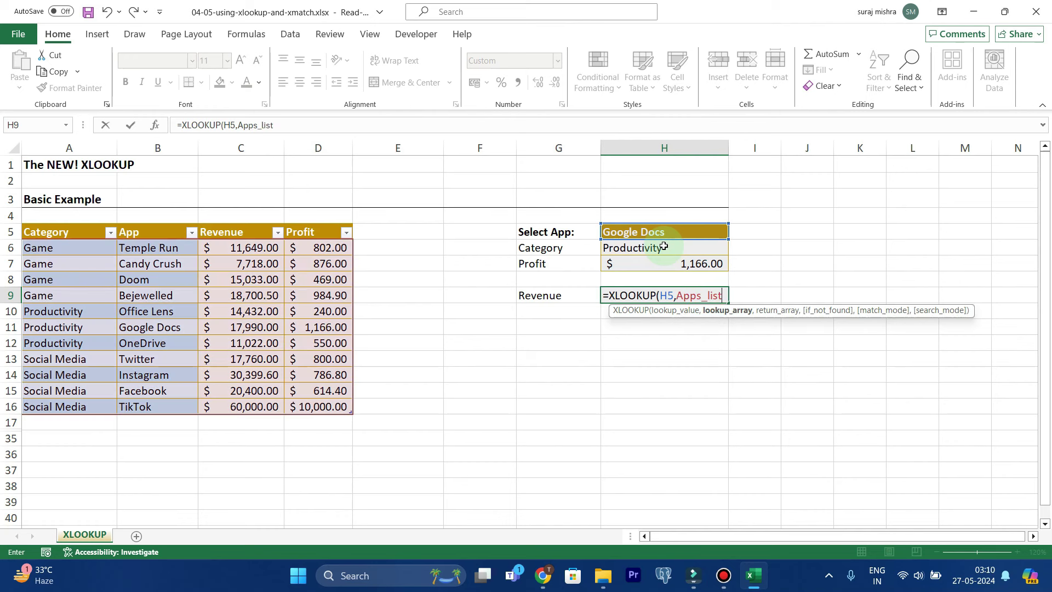
text([)
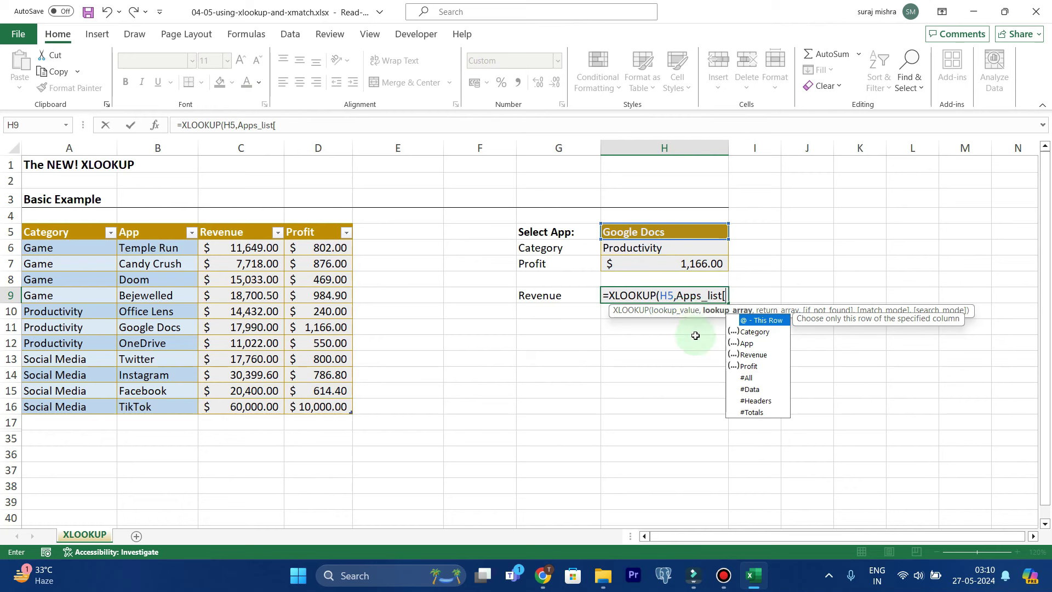
click(745, 343)
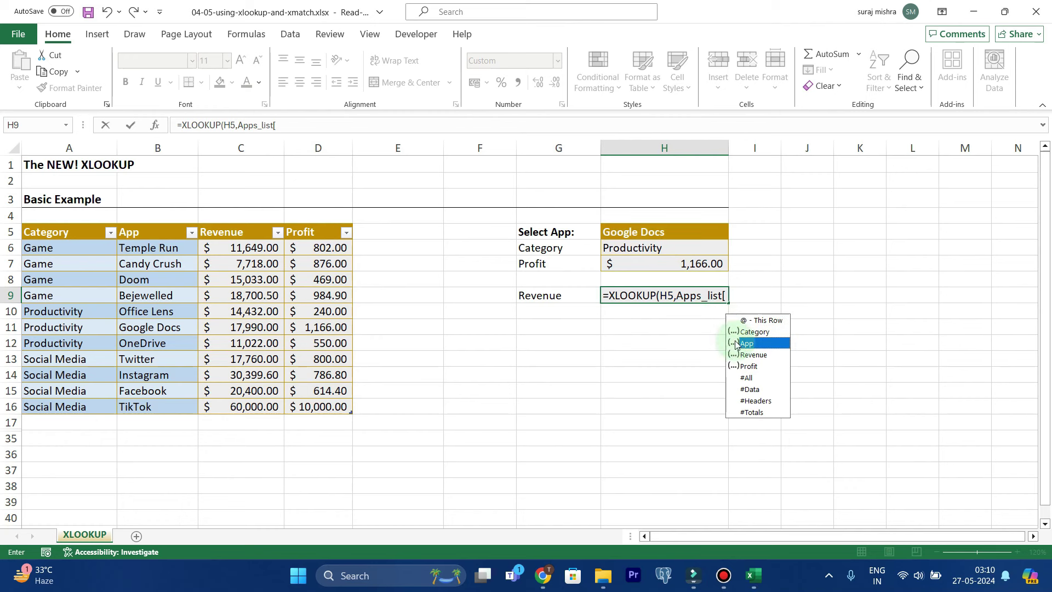
double_click(765, 348)
text(])
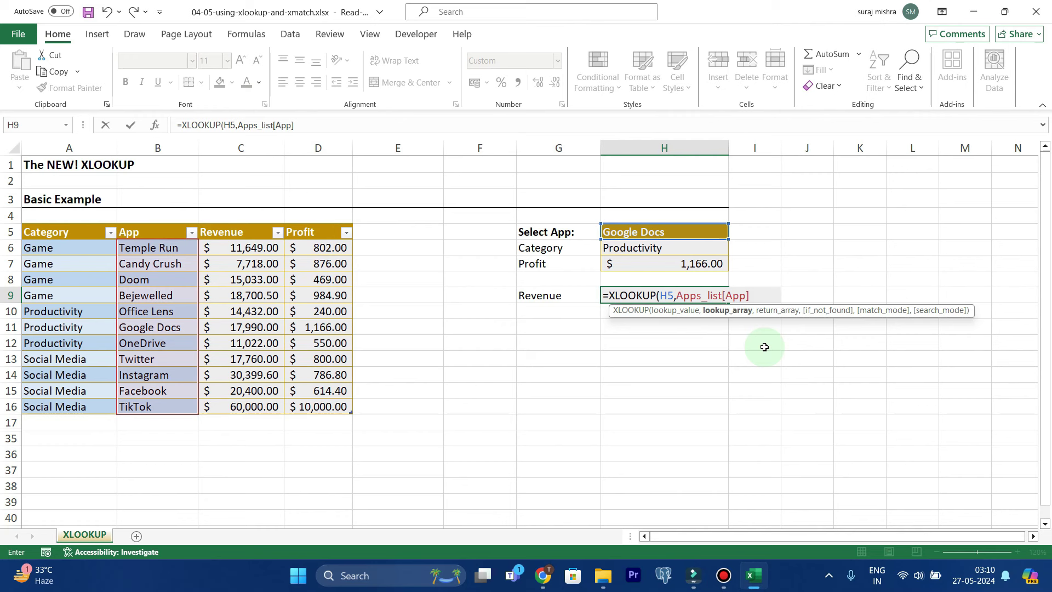
text(,)
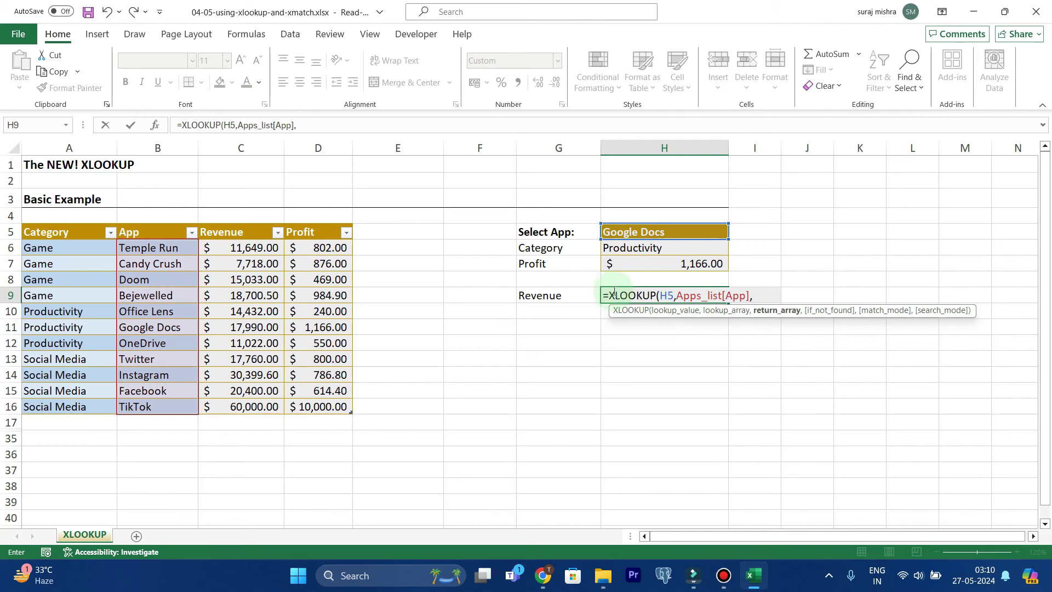
Enter Apps_list[Revenue] as the return array of the H9 XLOOKUP
text(a)
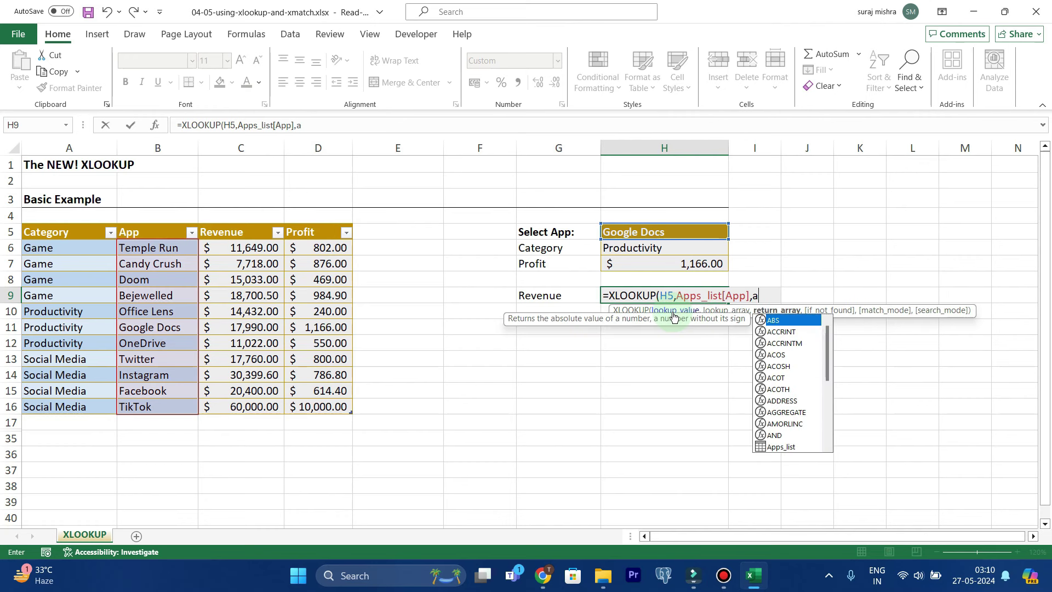
text(pp)
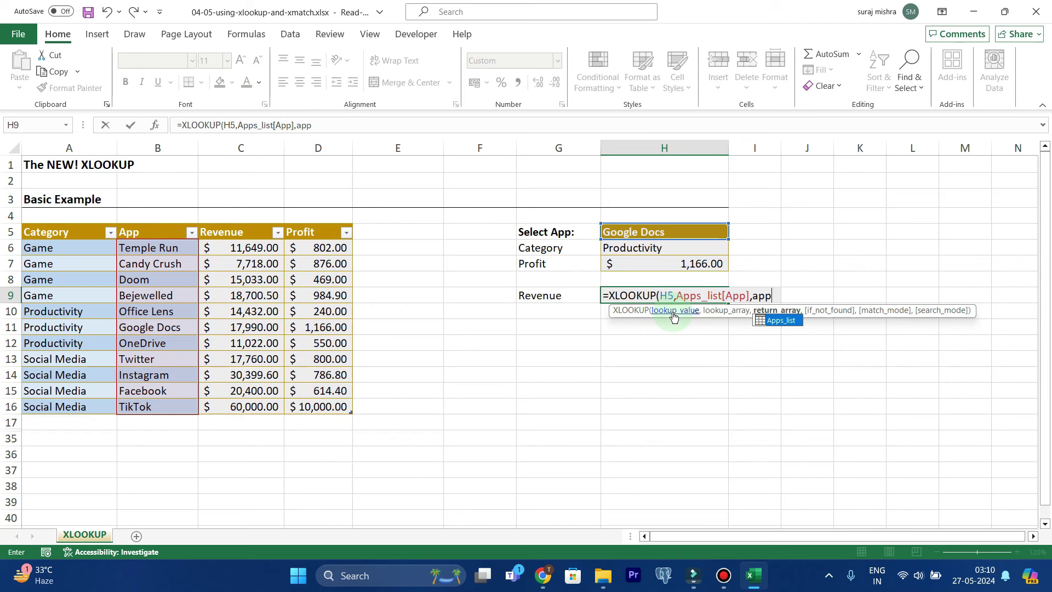
key(Tab)
text([)
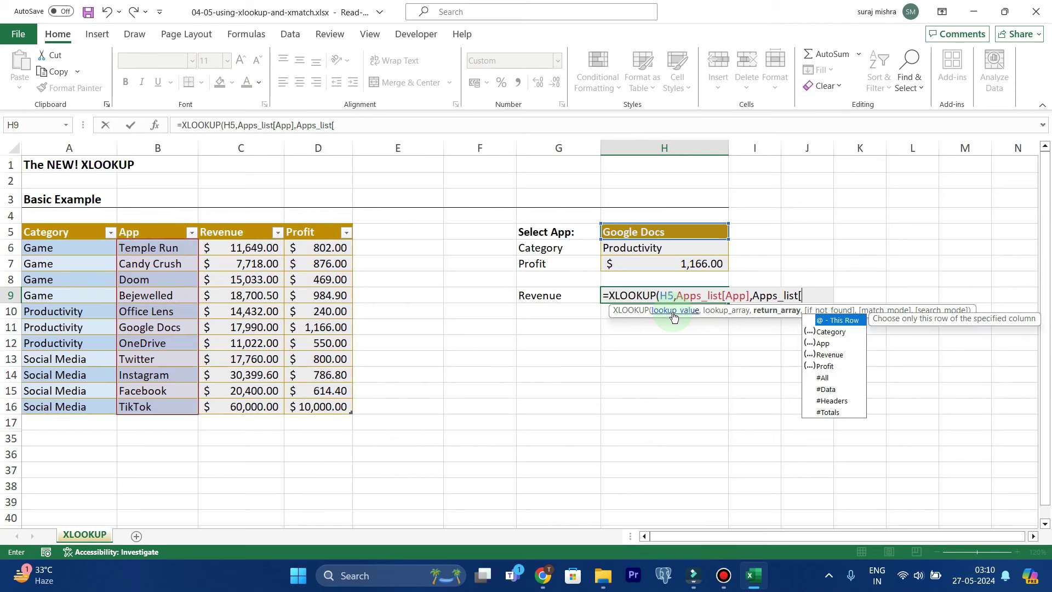
click(826, 355)
double_click(825, 355)
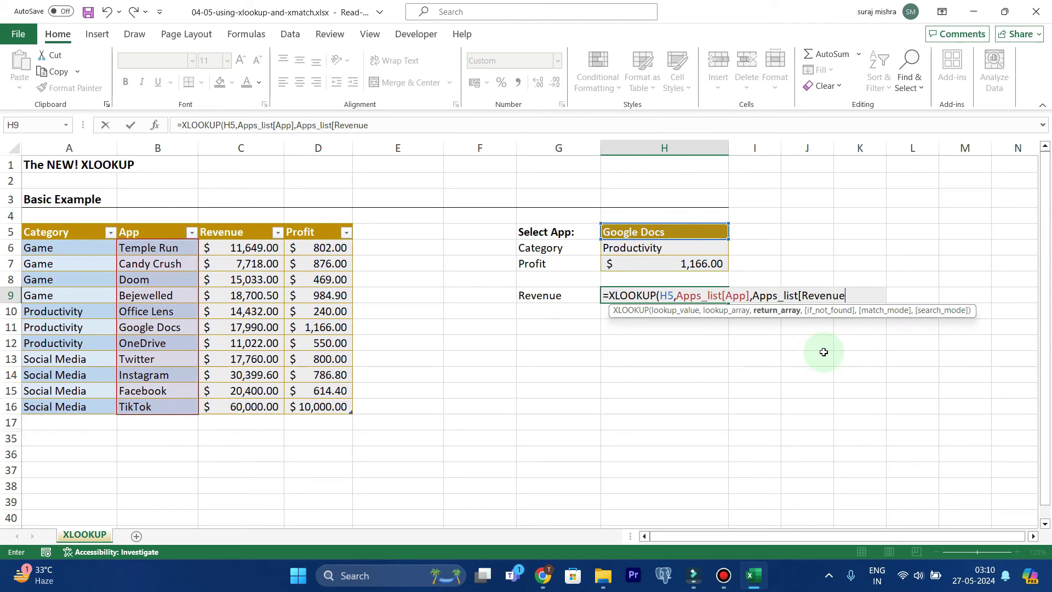
text(])
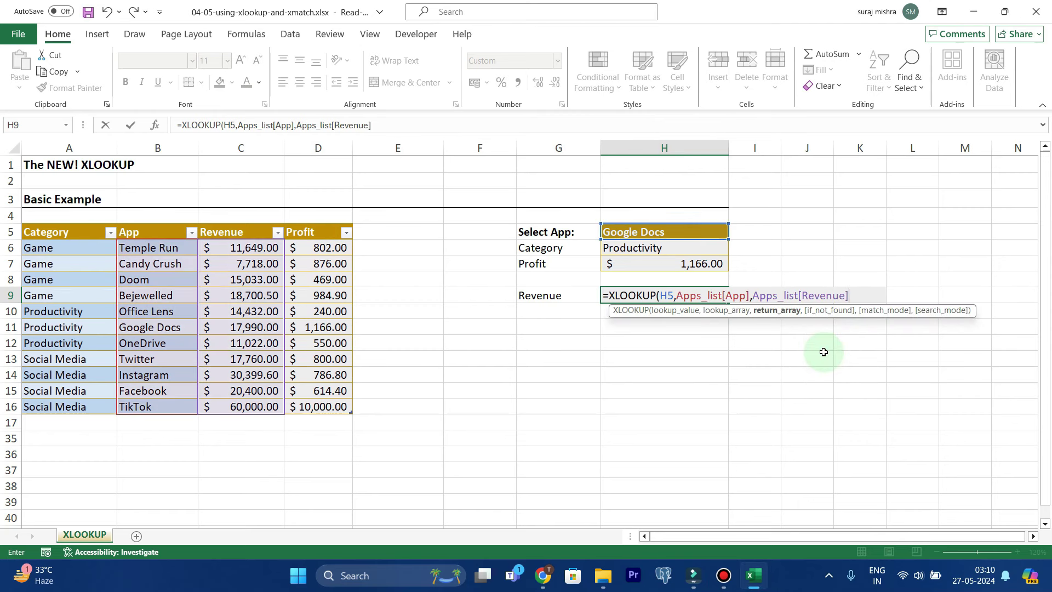
Complete the H9 XLOOKUP with "" as the not-found value, match mode 0 and search mode 1
text(,"")
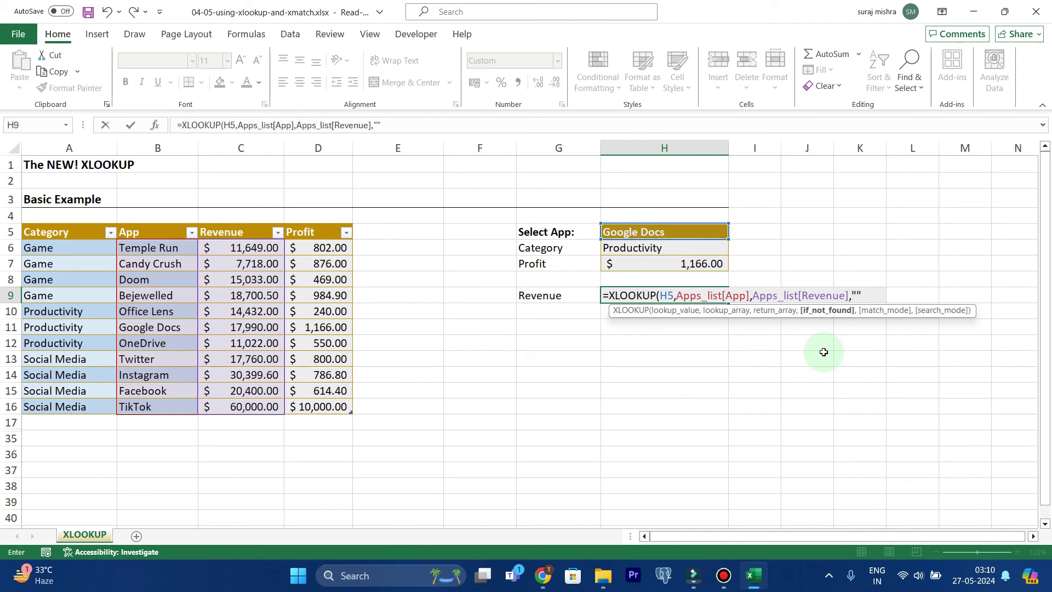
text(,)
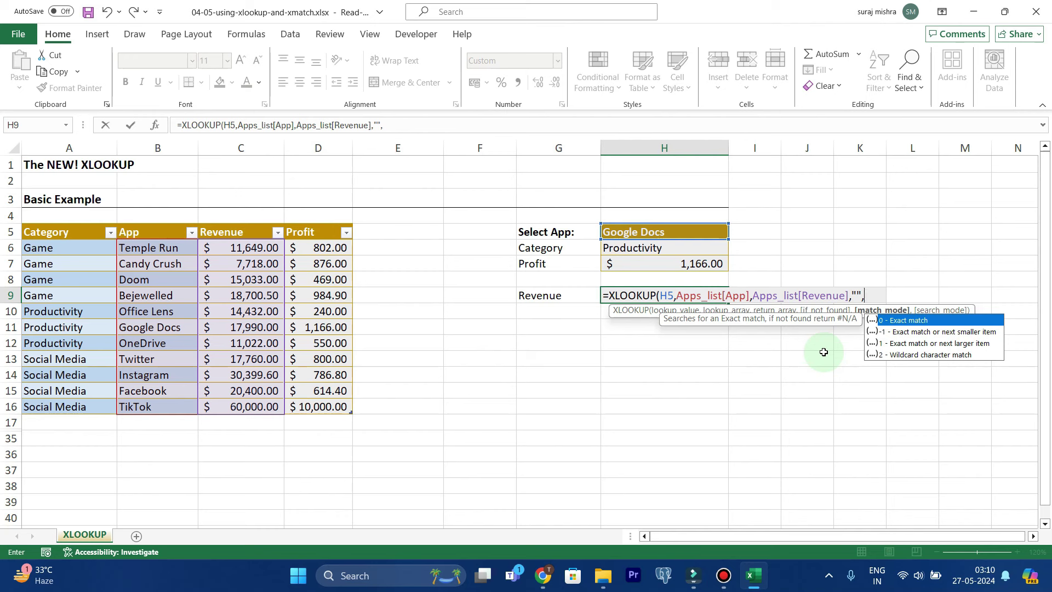
text(0)
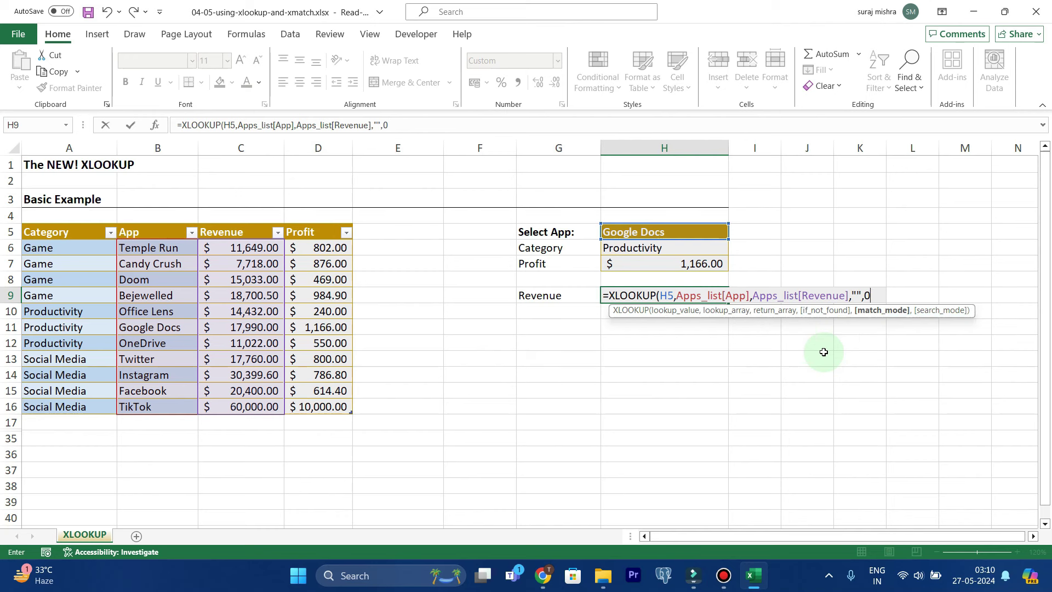
text(,)
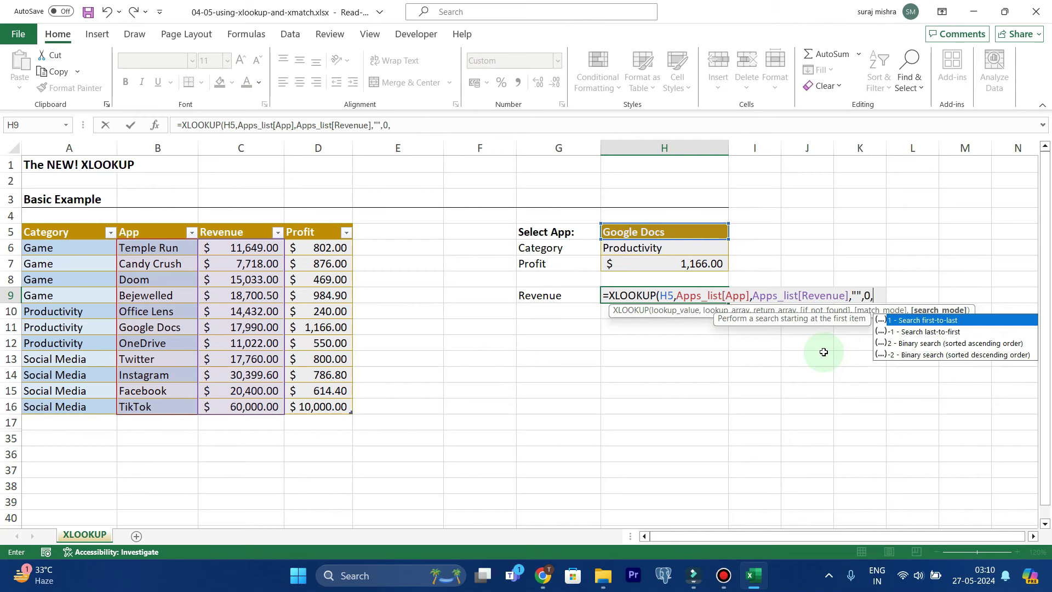
double_click(918, 323)
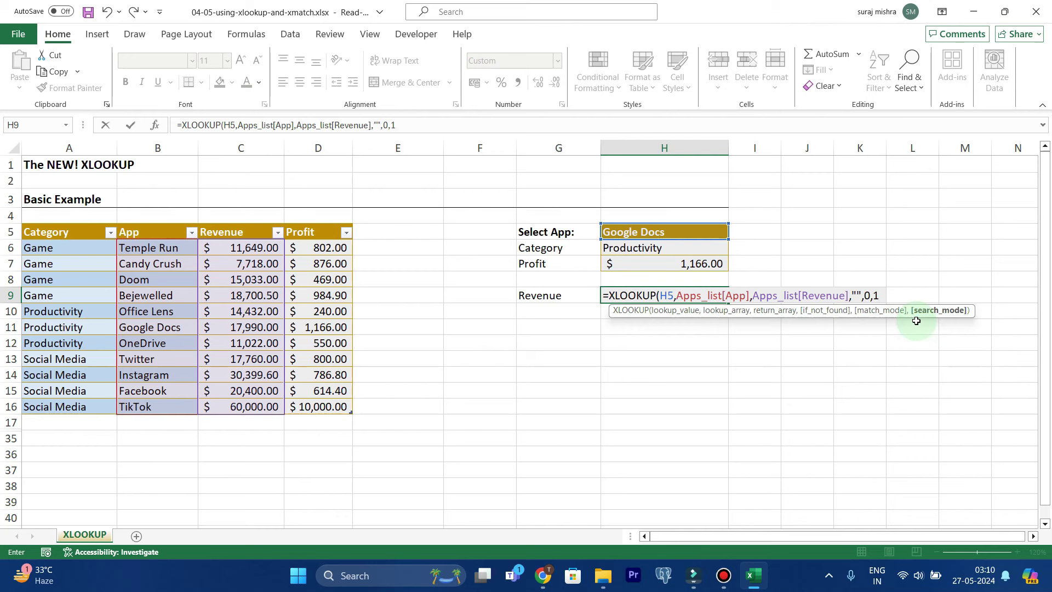
text())
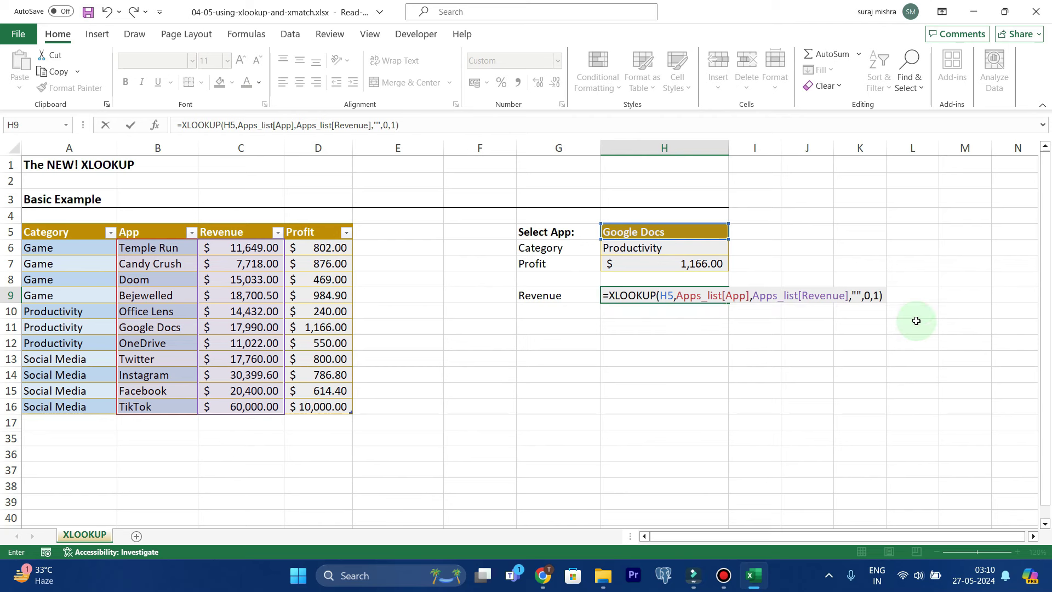
key(Return)
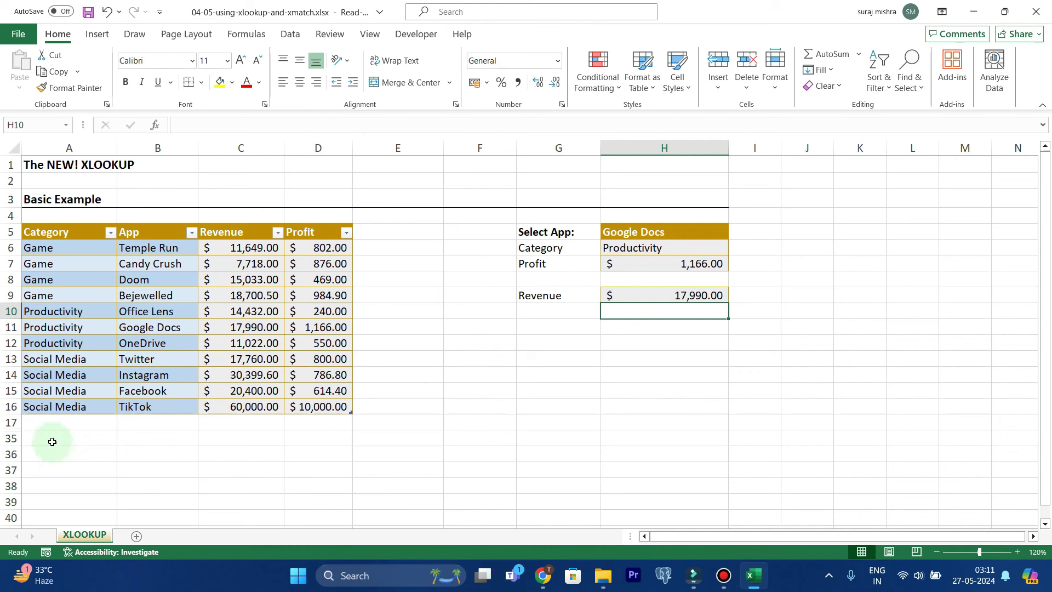
Add a new row below the TikTok row of the app table with Utility as its category in A17
click(41, 421)
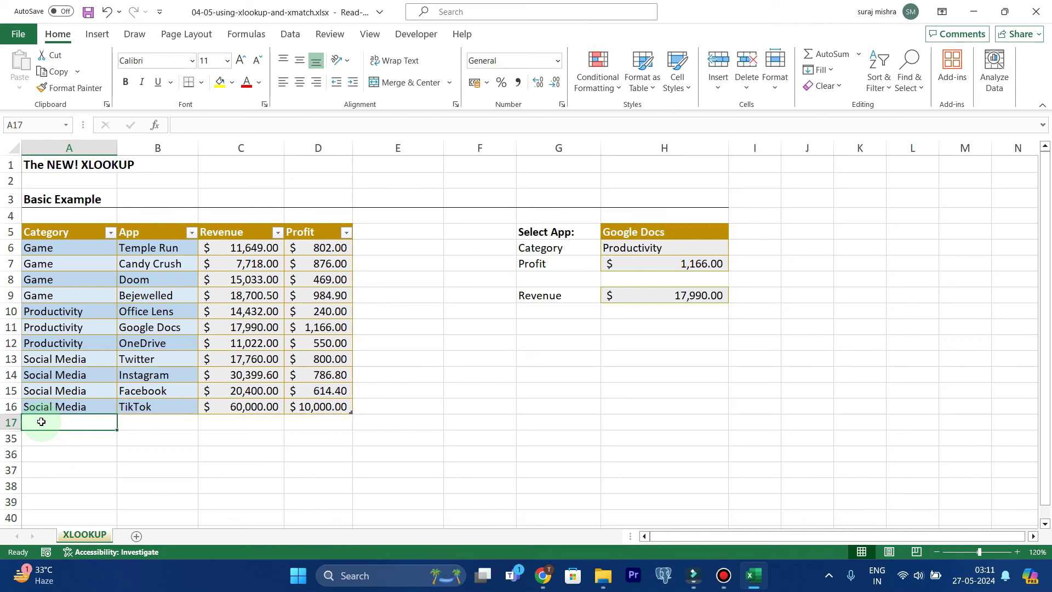
key(Caps_Lock)
text(U)
key(Caps_Lock)
text(tility)
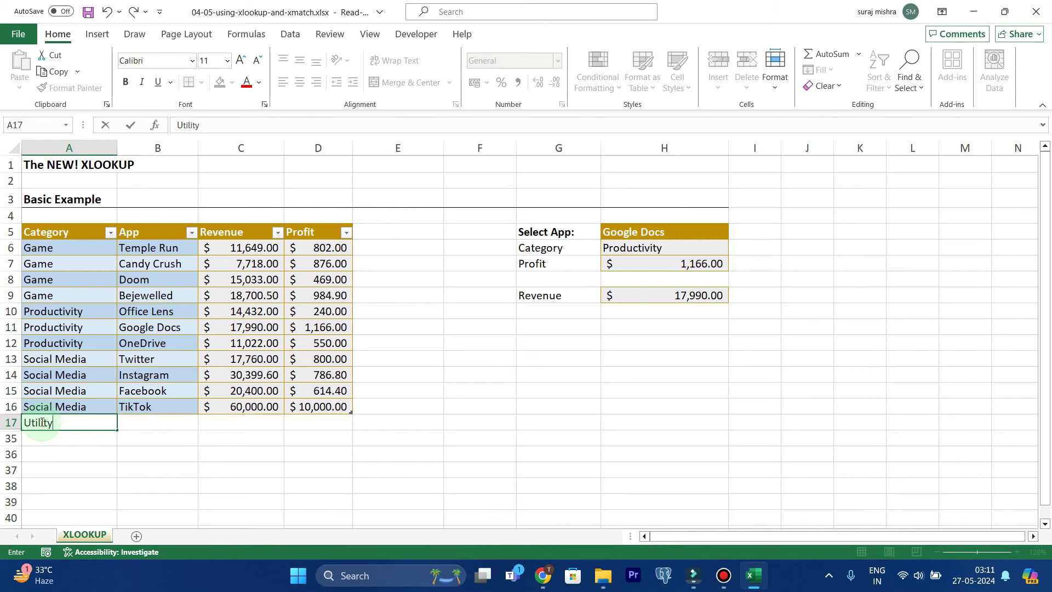
key(Return)
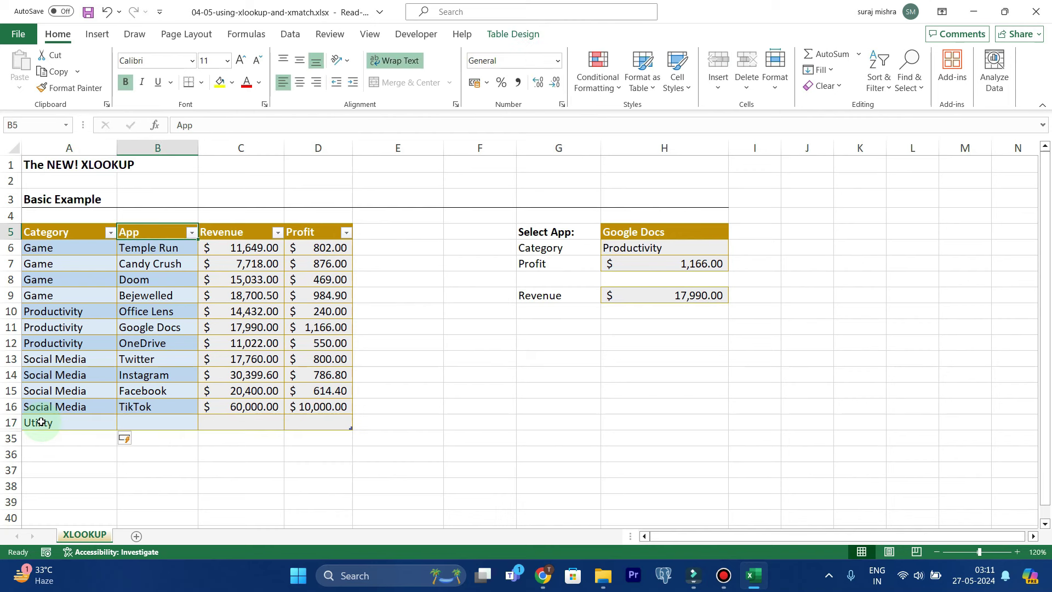
Enter Google Docs as the app name of the new Utility row in B17
click(153, 422)
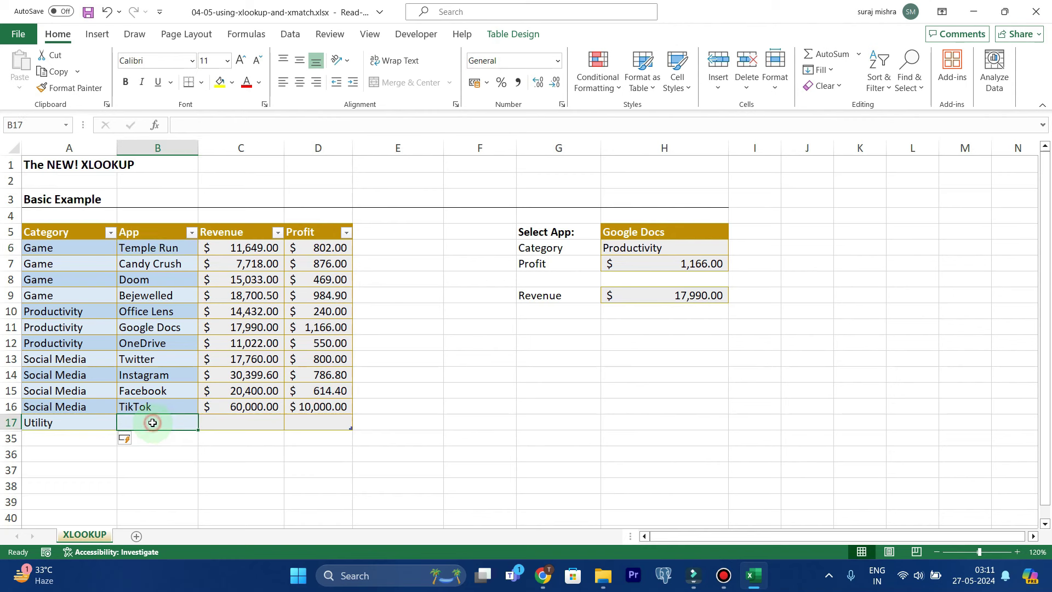
key(Caps_Lock)
text(Google Docs)
key(Caps_Lock)
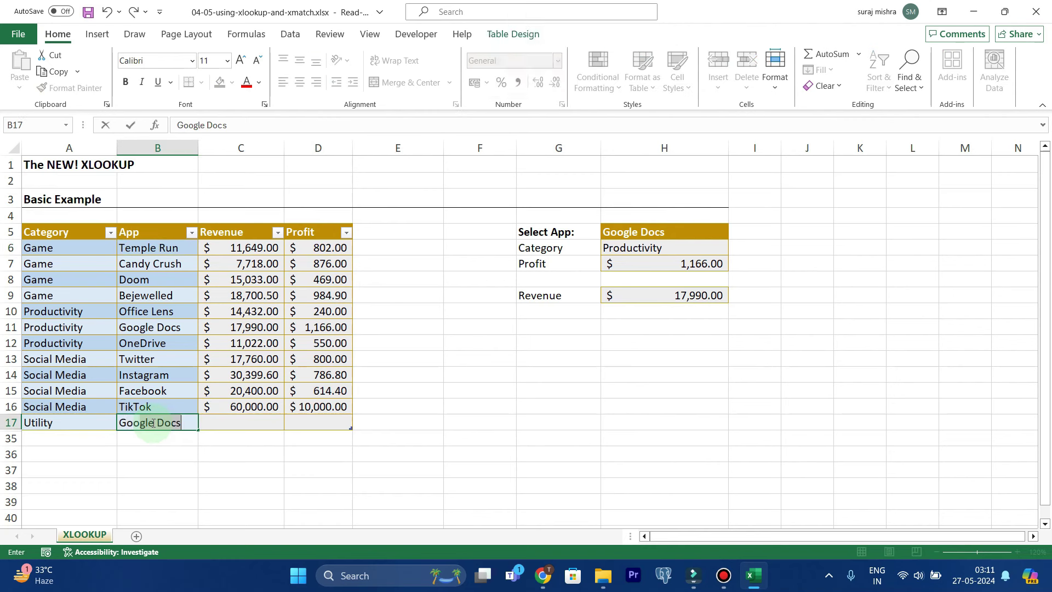
key(Tab)
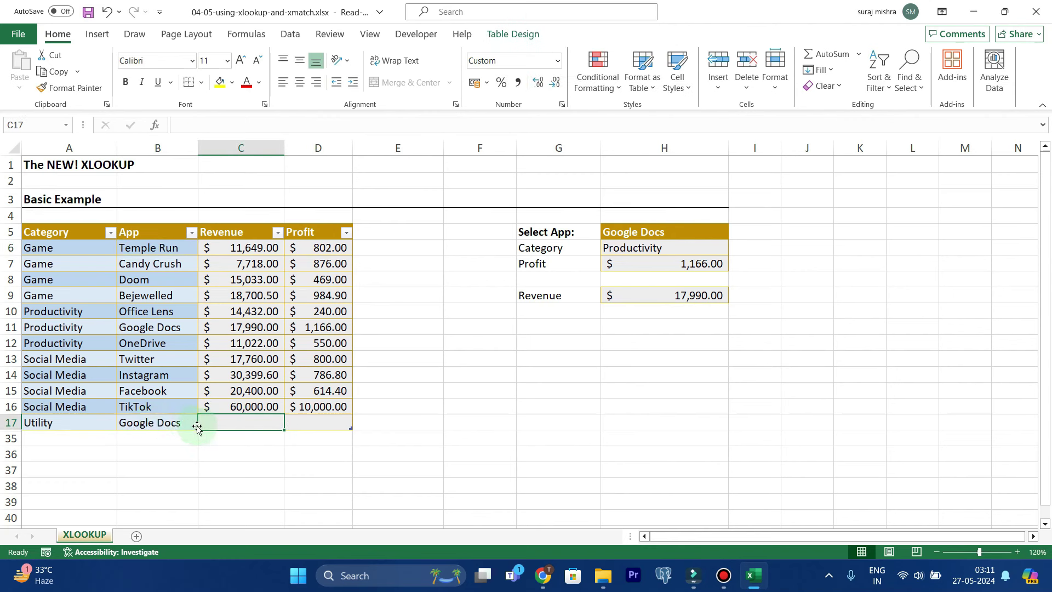
Enter 50000 as the revenue and 5000 as the profit of the Utility row in C17 and D17
text(50,00)
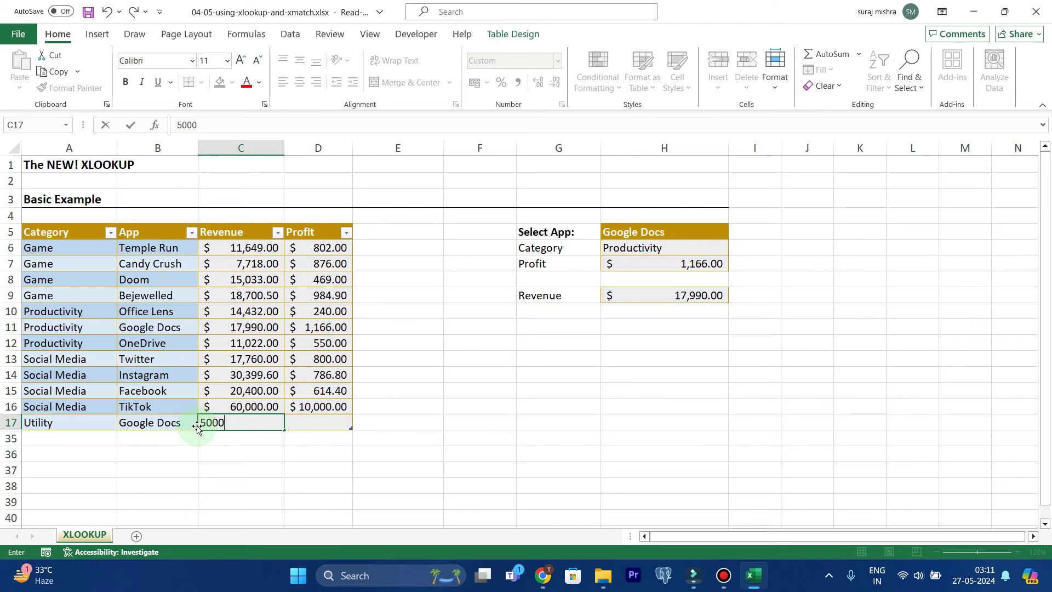
text(0)
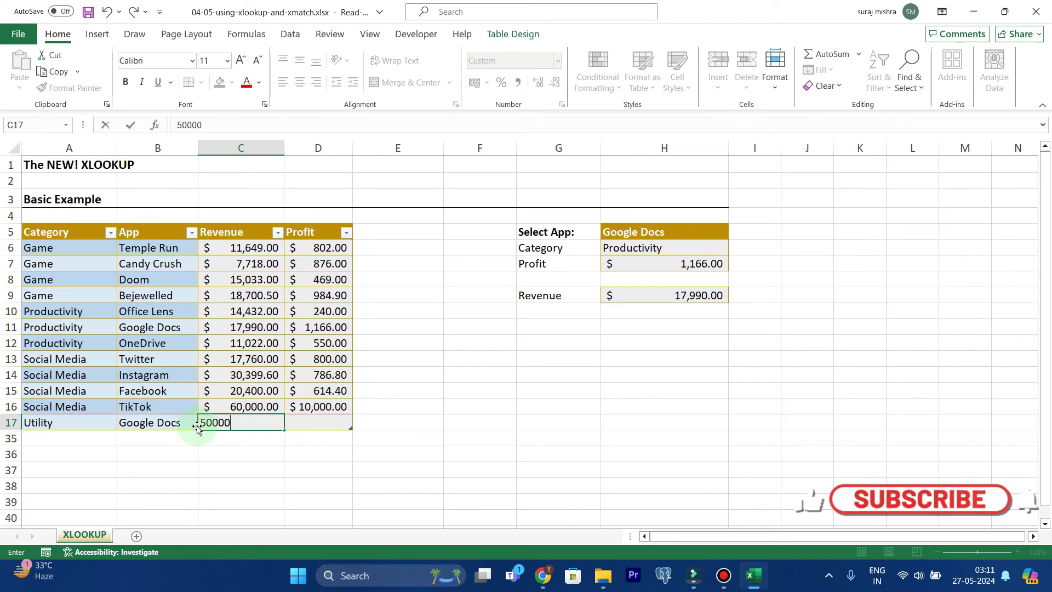
key(Return)
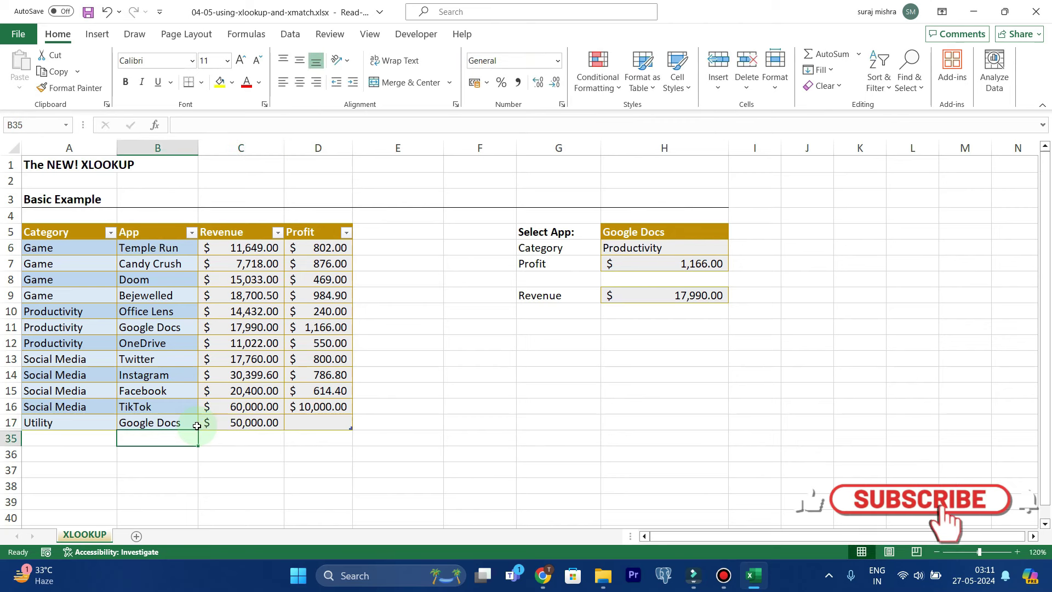
click(298, 425)
text(5000)
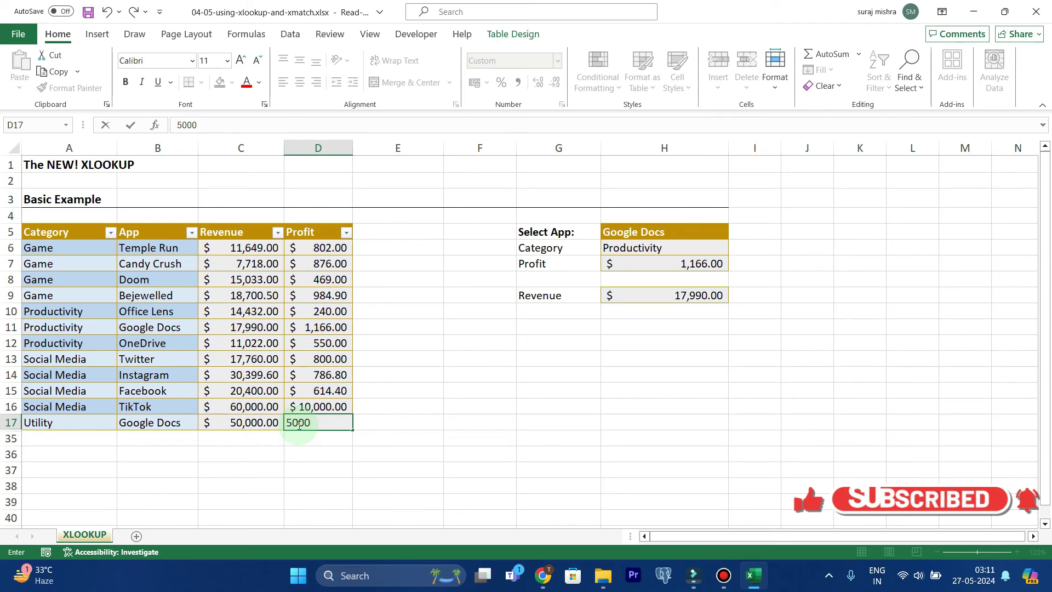
key(Return)
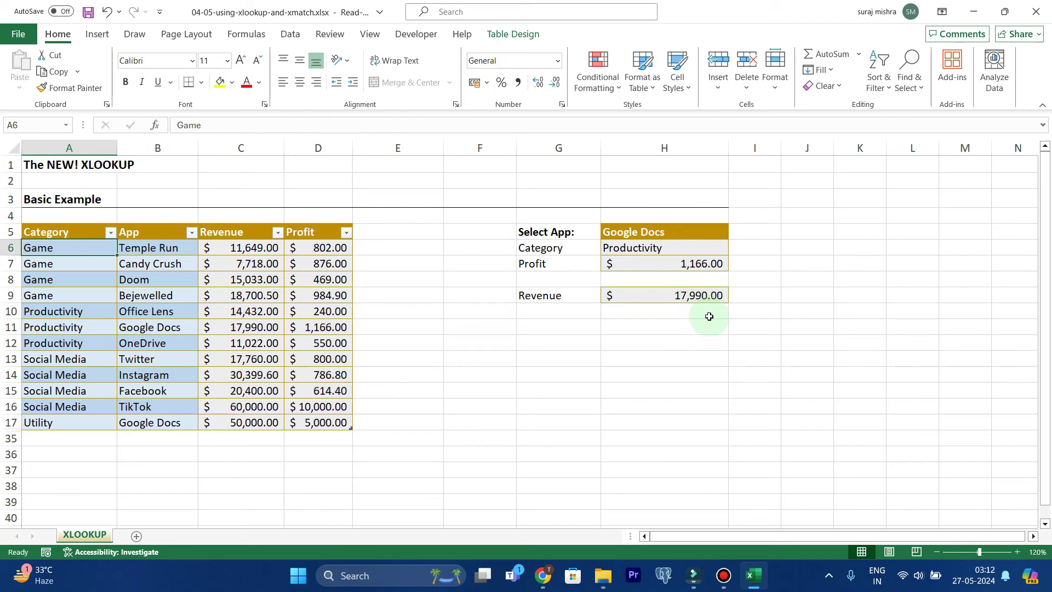
Change the search mode of the H9 XLOOKUP to -1, Search last-to-first
double_click(698, 300)
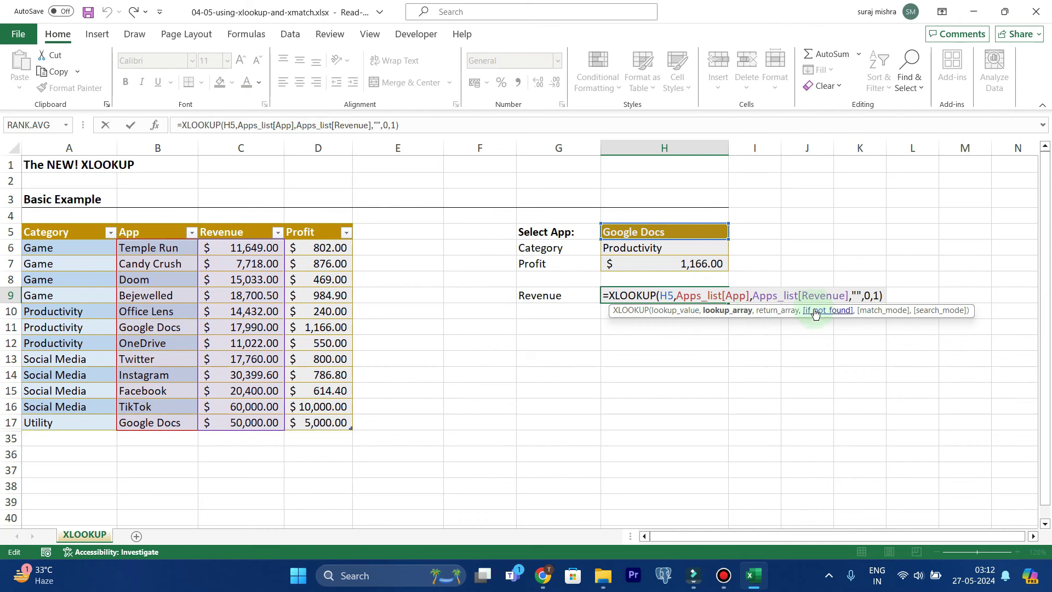
click(880, 296)
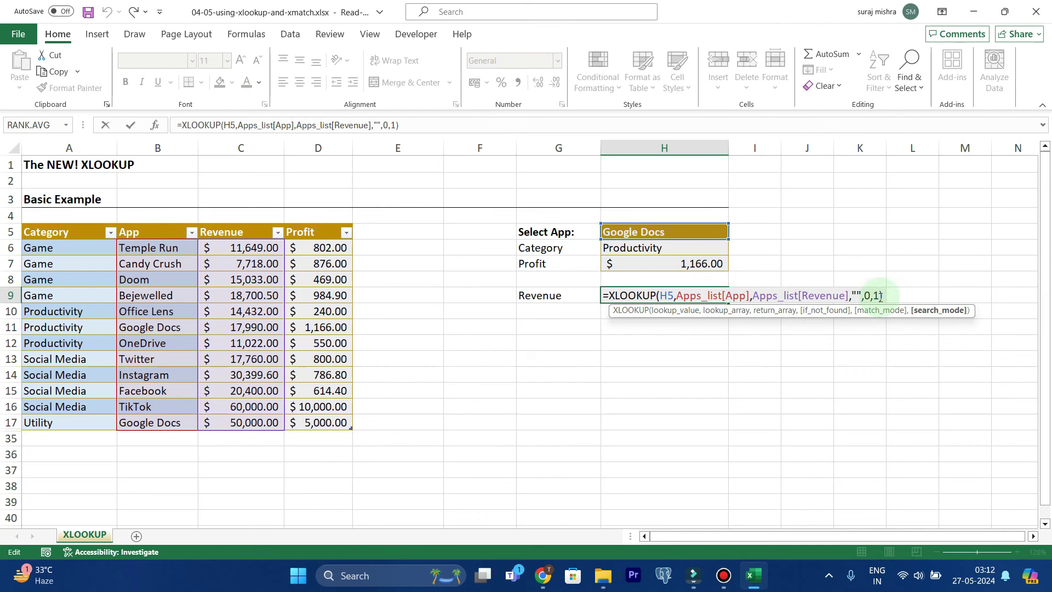
key(BackSpace)
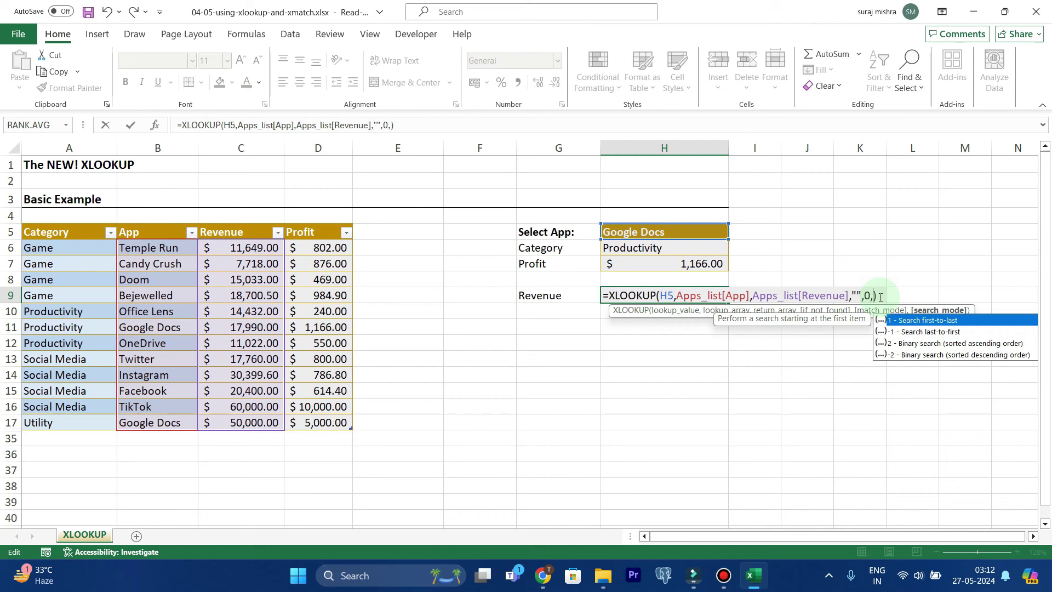
key(Down)
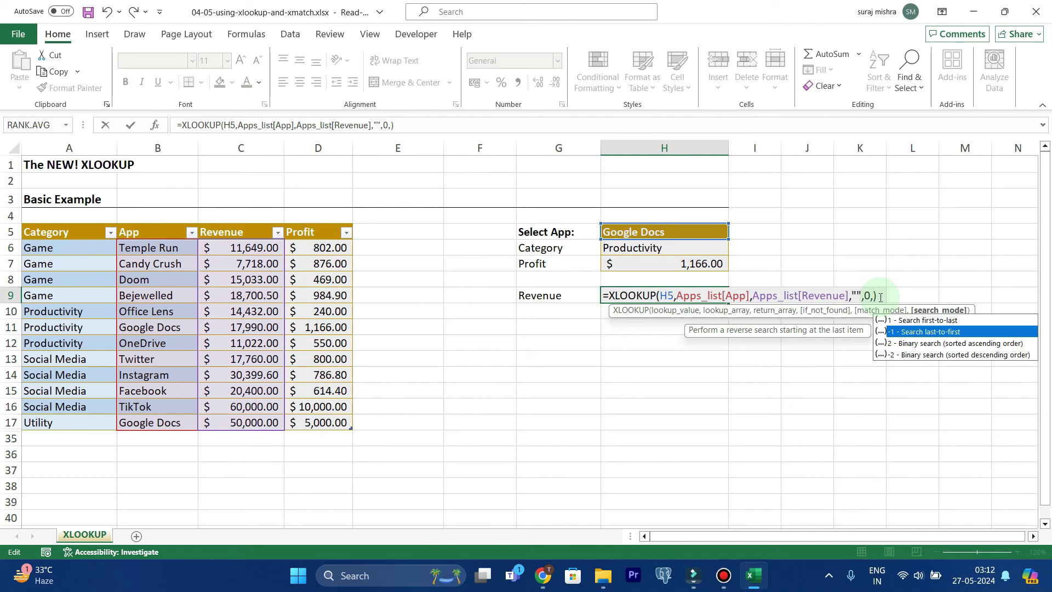
key(Tab)
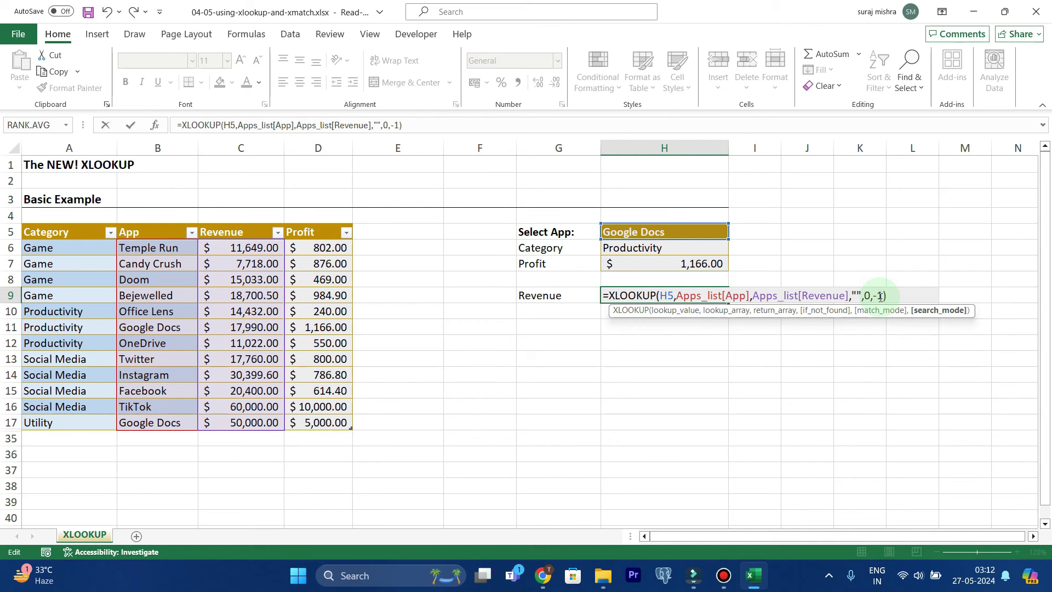
key(Return)
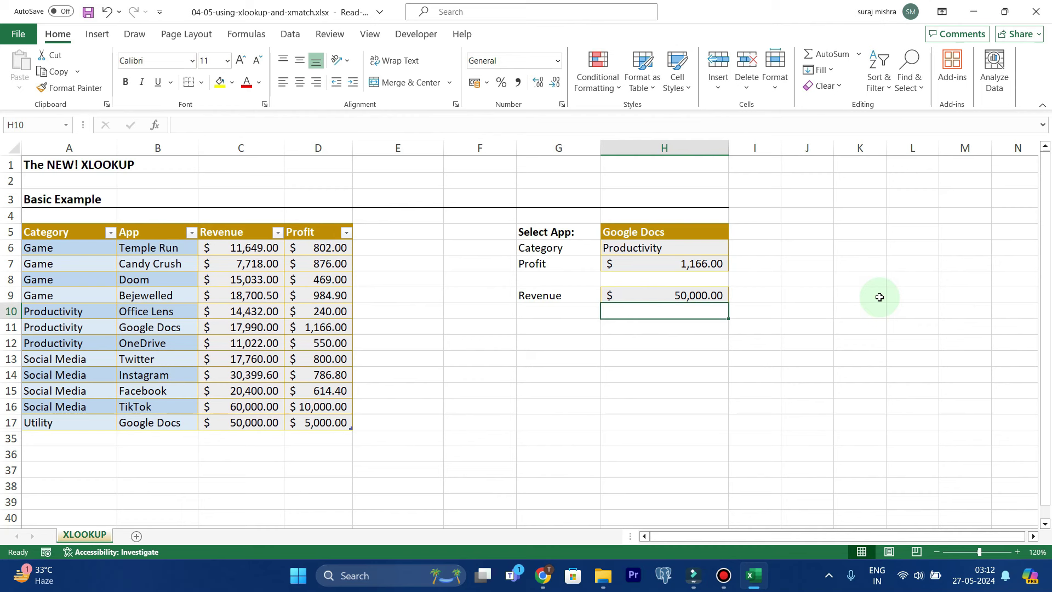